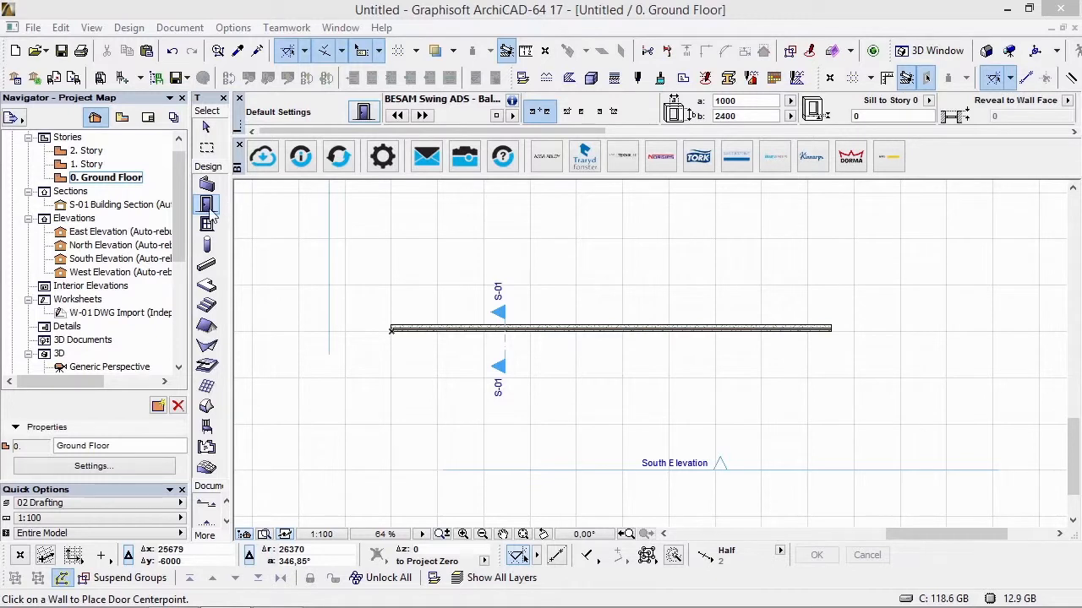
Open the door default settings, show the Besam Swing Doors library folder and enlarge its preview area.
double_click(207, 206)
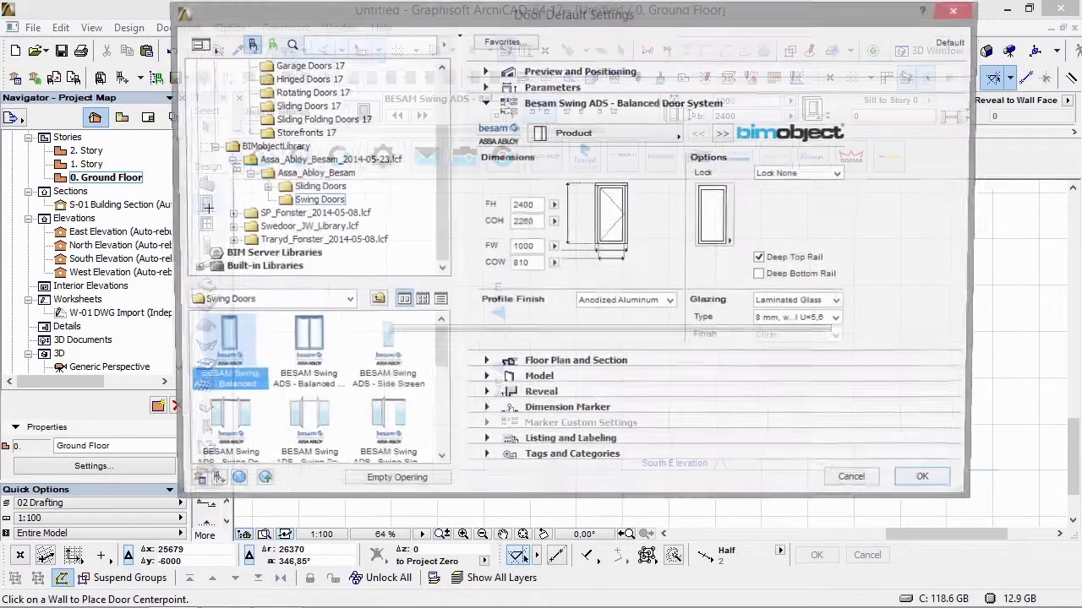
click(314, 200)
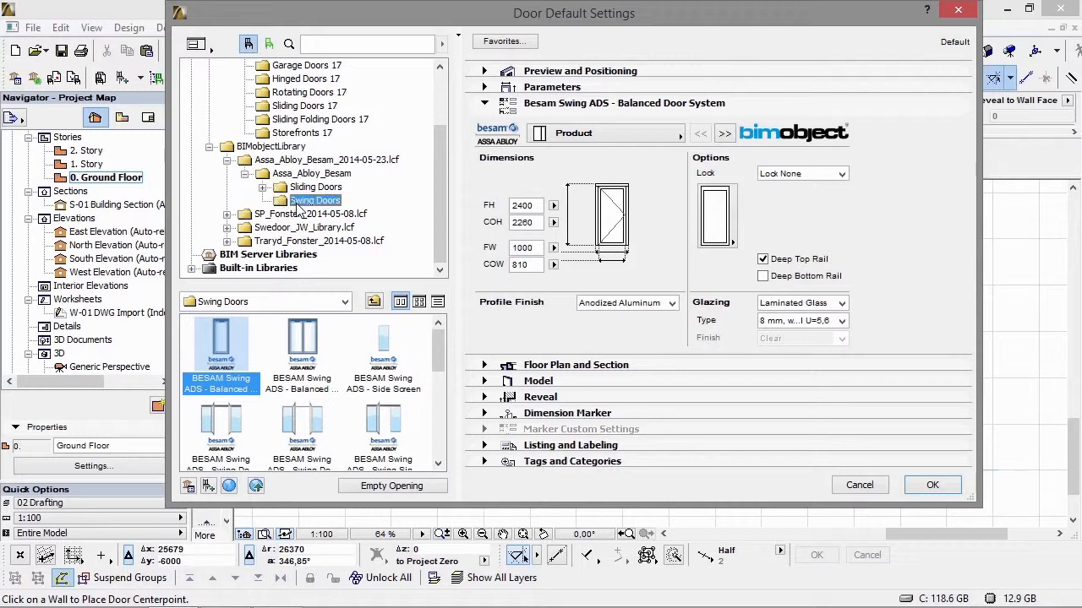
drag(335, 287, 334, 197)
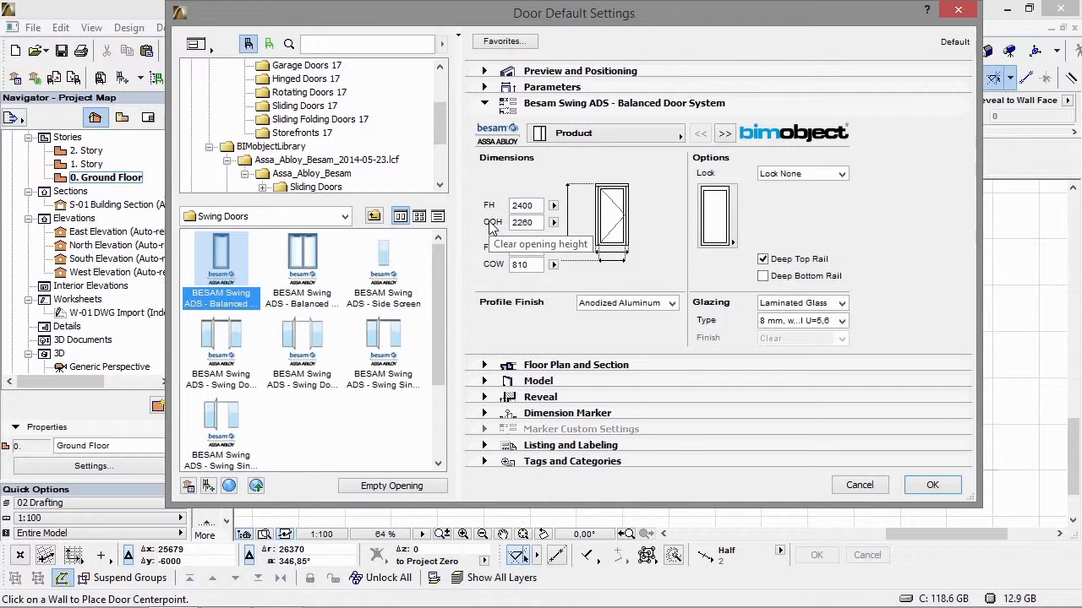
Check the permitted value ranges for the door's FH, COH, FW and COW dimensions.
click(553, 208)
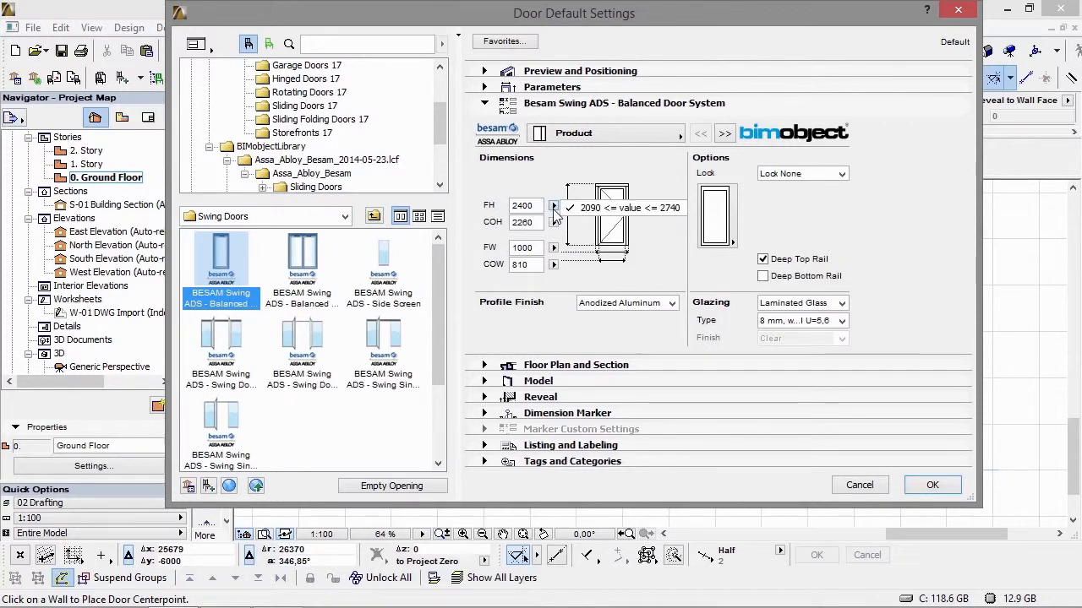
click(554, 223)
click(554, 223)
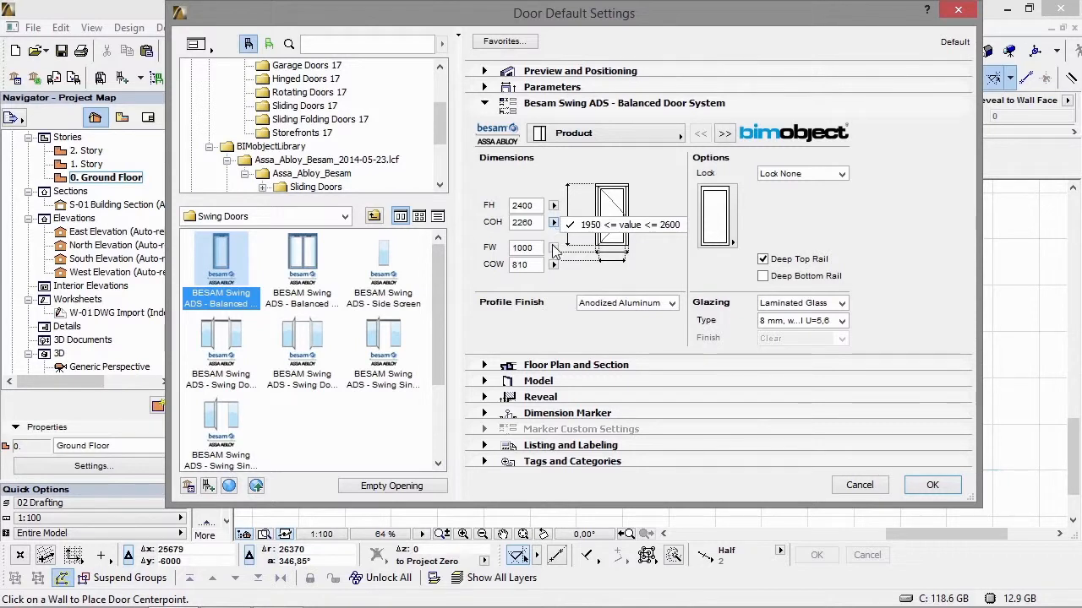
click(553, 249)
click(554, 249)
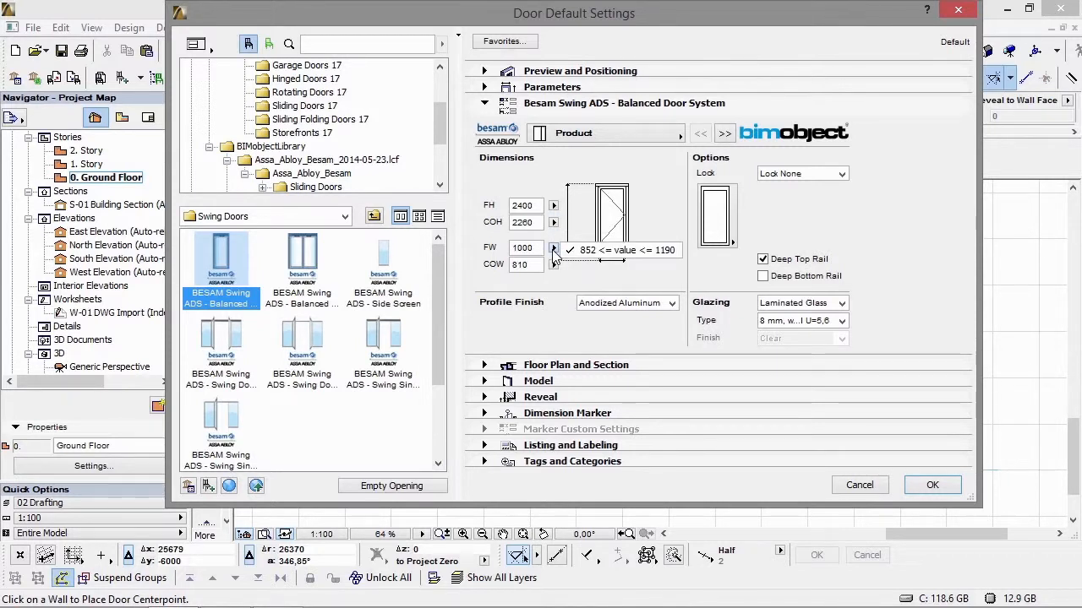
click(554, 266)
click(554, 266)
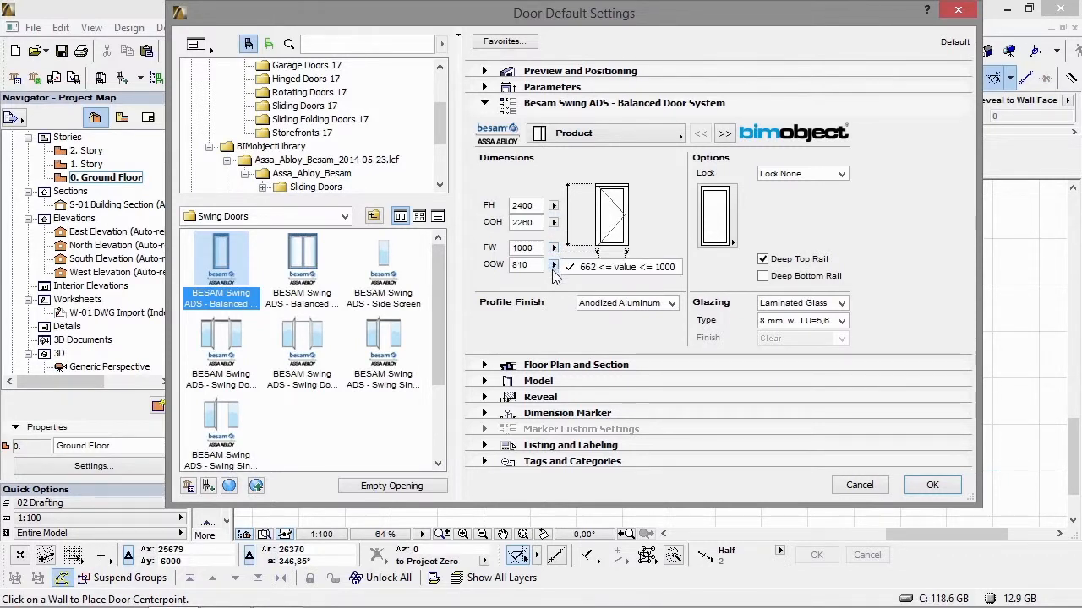
Set the door's profile finish to RAL powdercoat in colour RAL7005, keeping the Gloss sheen.
click(665, 304)
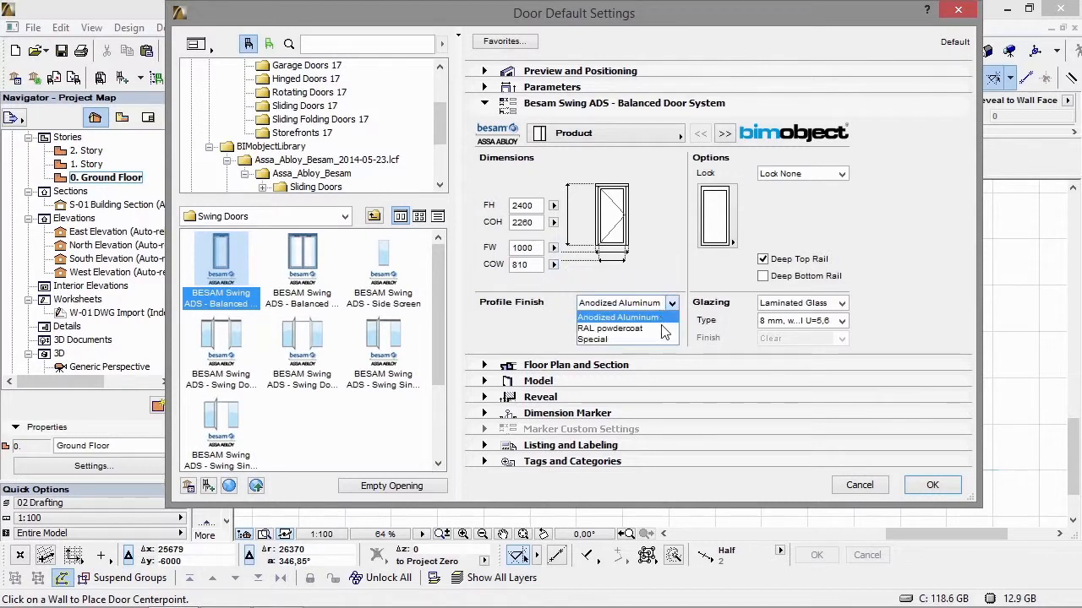
click(662, 329)
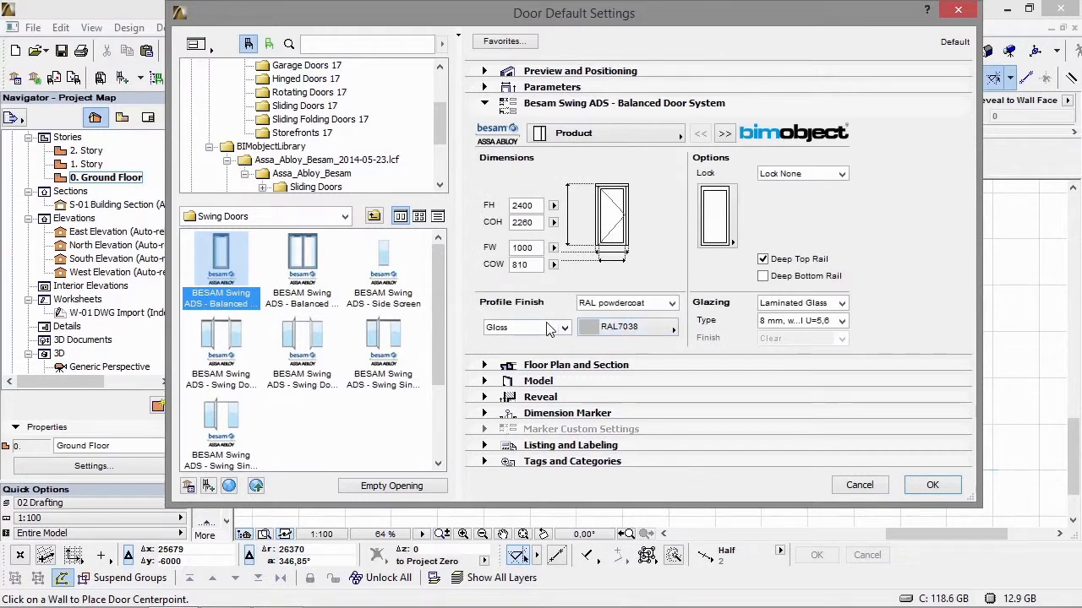
click(550, 328)
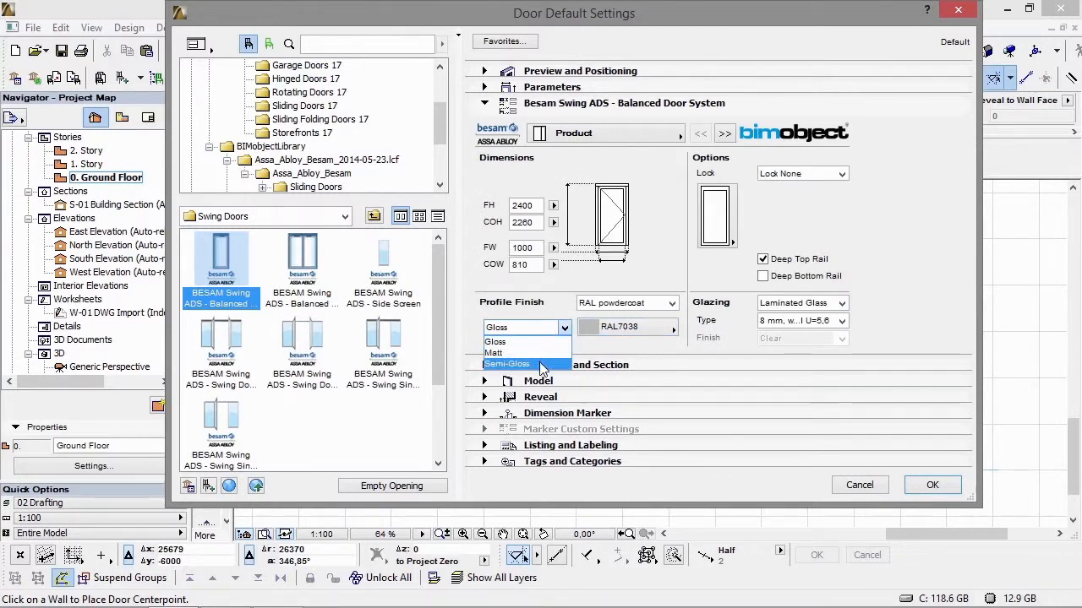
click(613, 329)
click(619, 328)
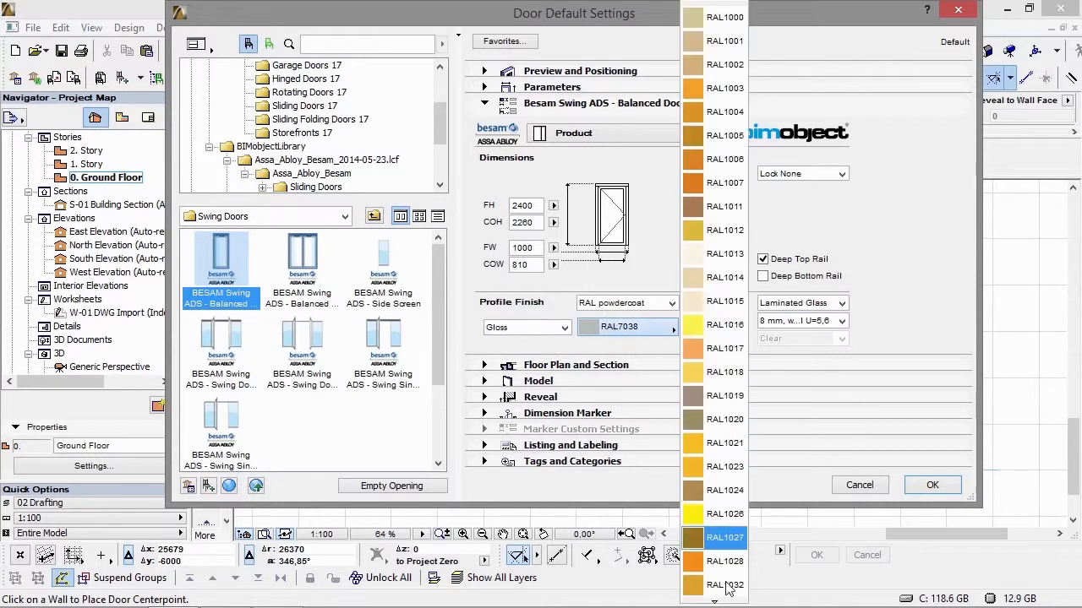
mouse_move(714, 603)
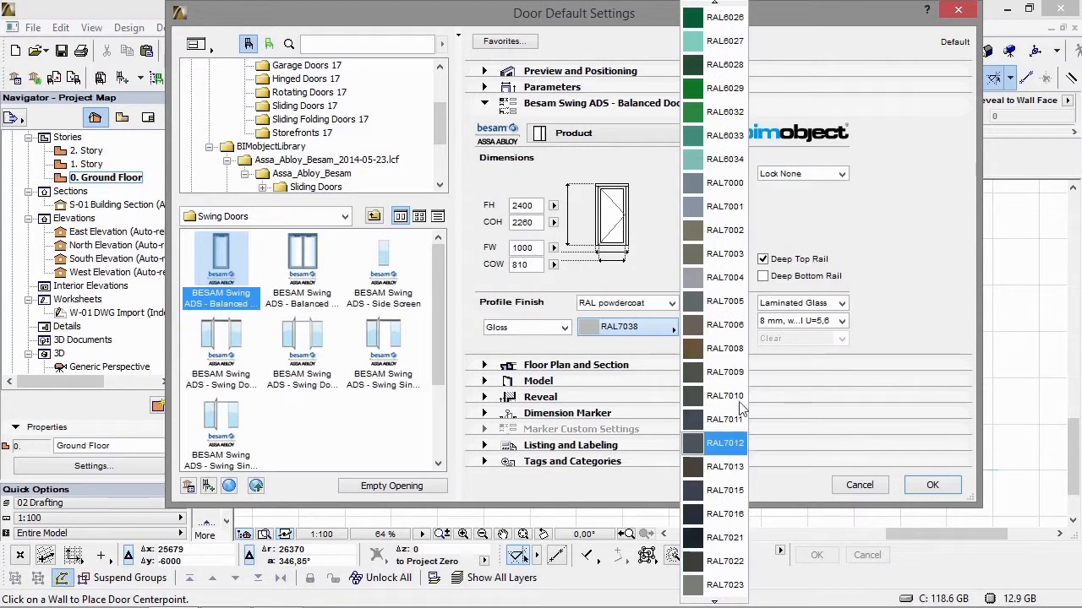
click(714, 302)
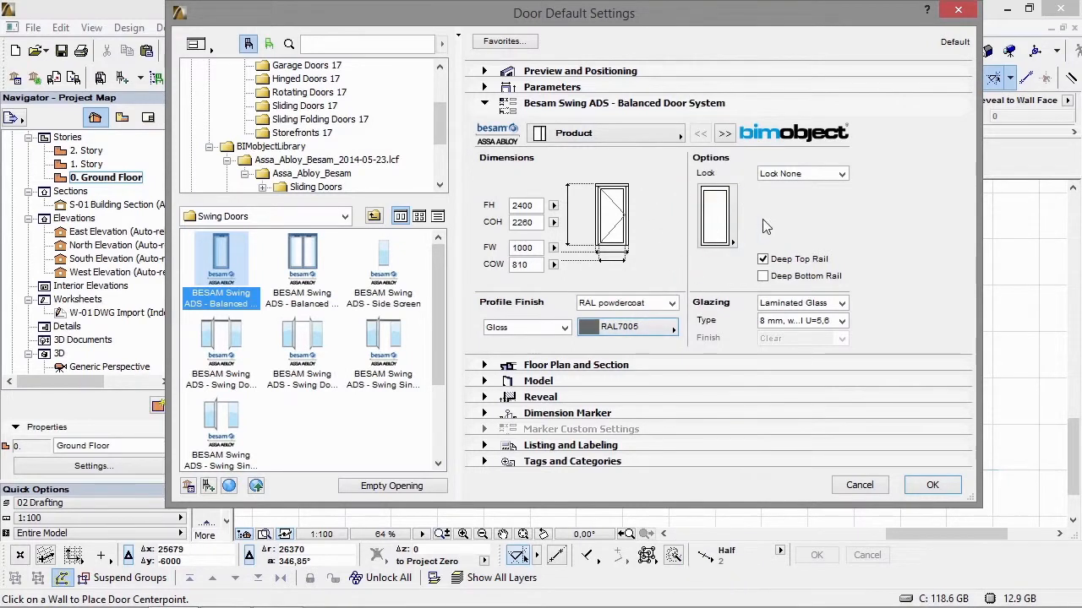
Choose the Without Midrail leaf design and set the lock option to Lock Mechanical.
click(732, 225)
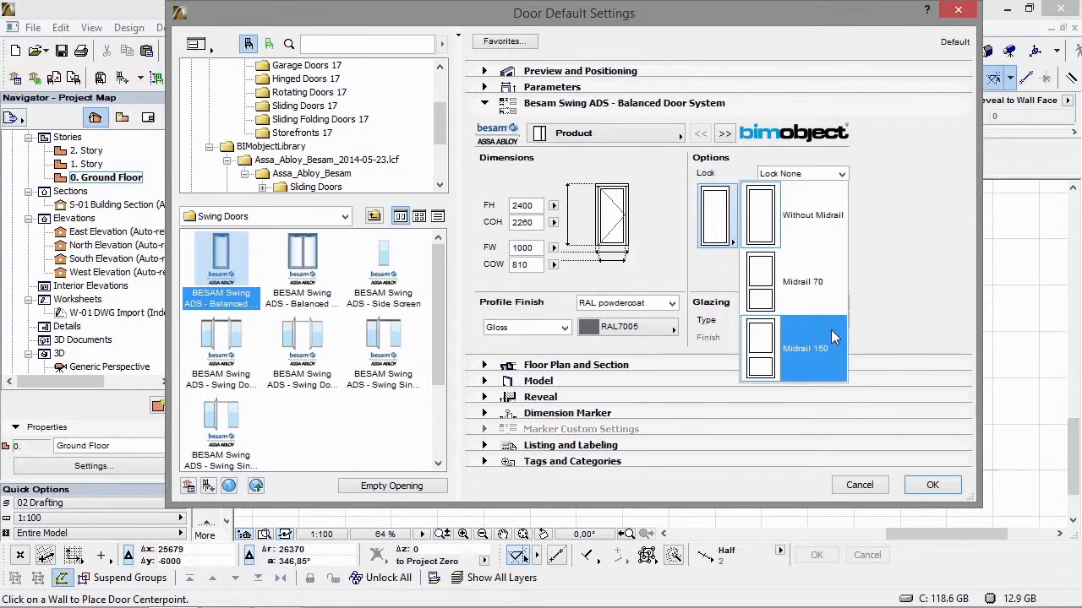
click(831, 222)
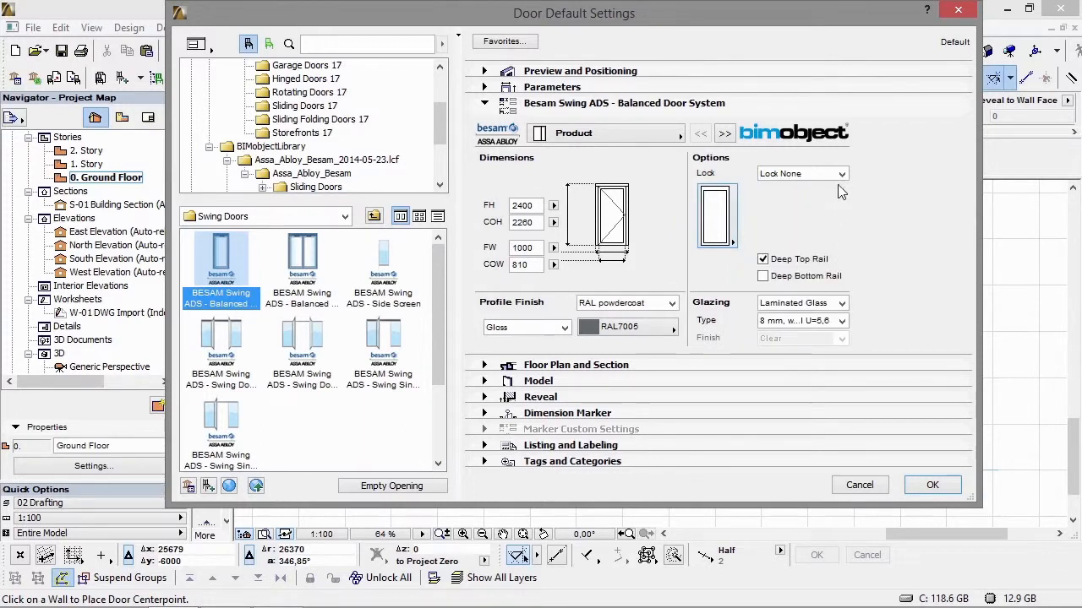
click(842, 174)
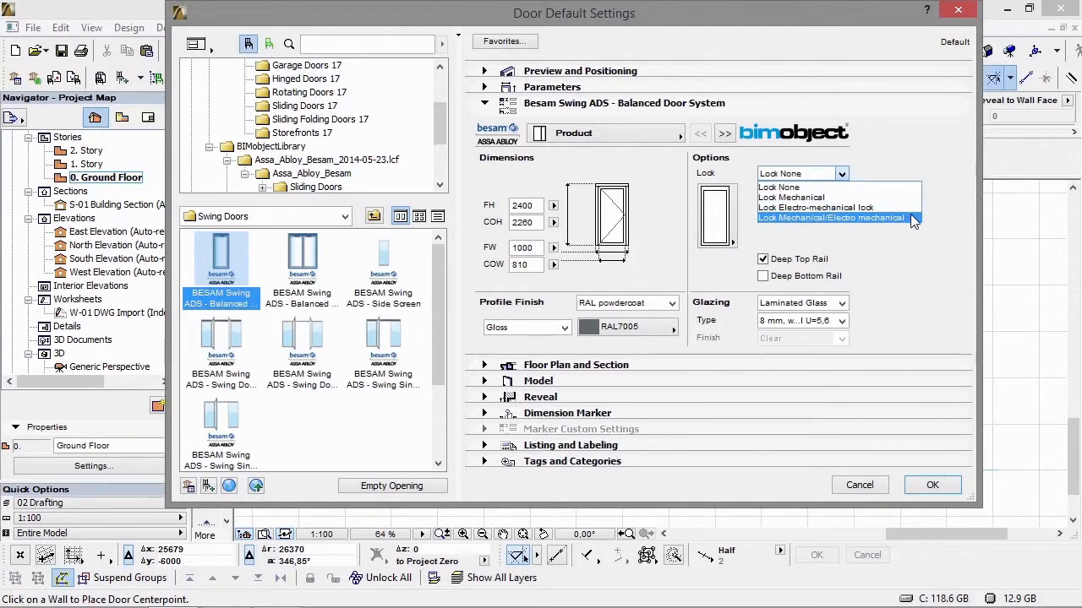
click(824, 200)
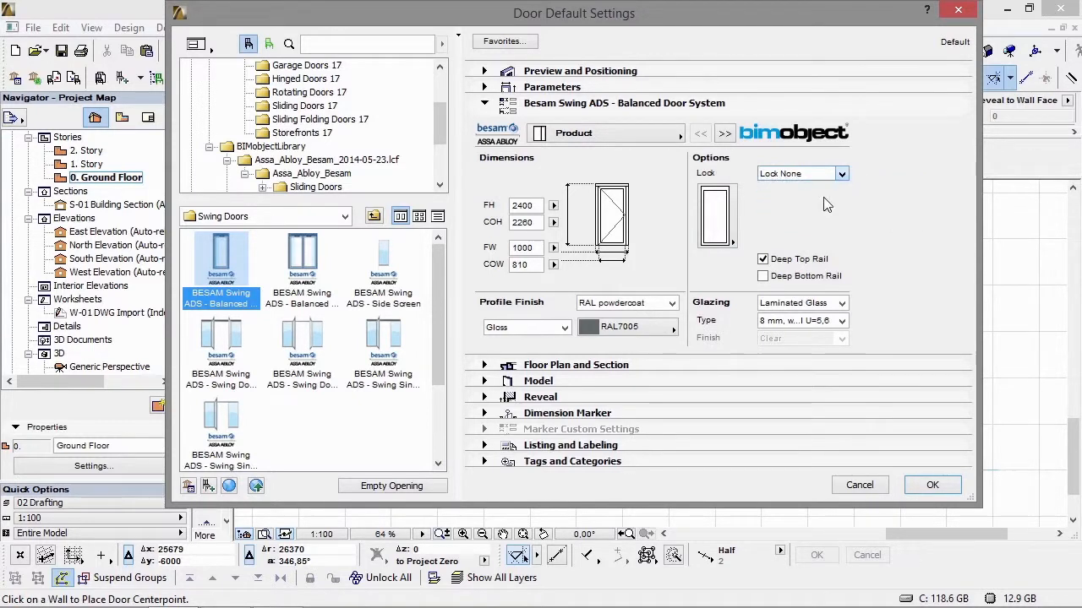
Set the door's glazing to Tempered Glass with the type 8 mm, U=5,7.
click(803, 303)
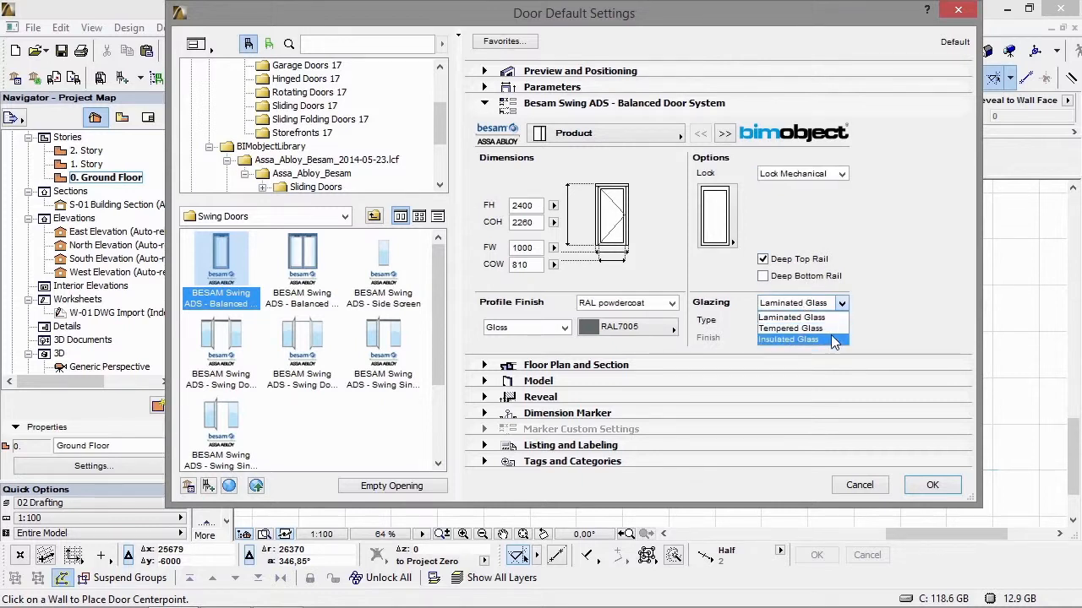
click(824, 328)
click(838, 322)
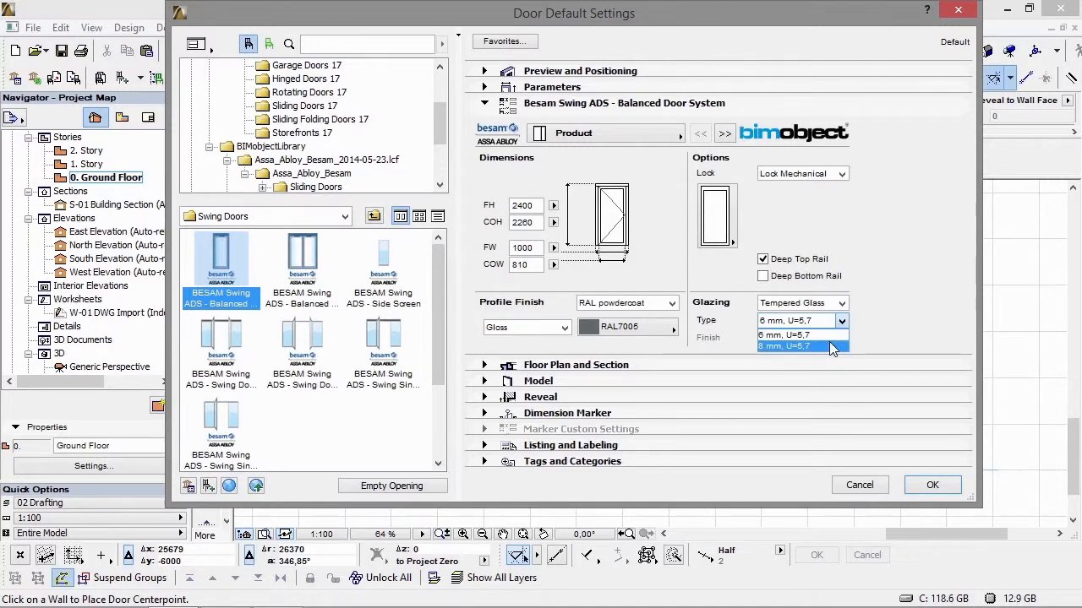
click(832, 346)
Try Insulated Glass for the door's glazing and return the glazing to Laminated Glass.
click(842, 303)
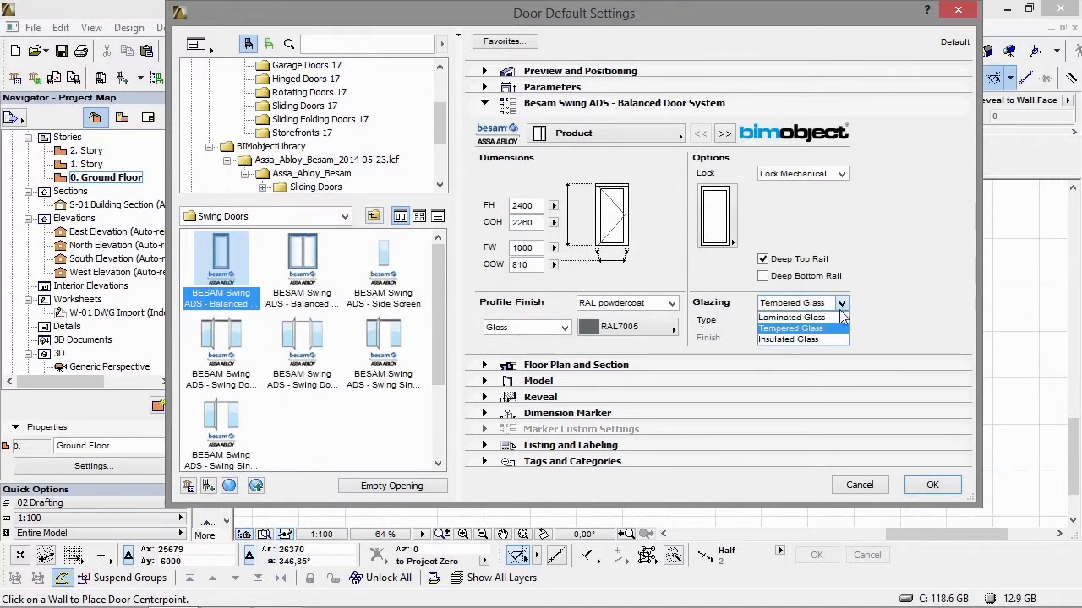
click(831, 339)
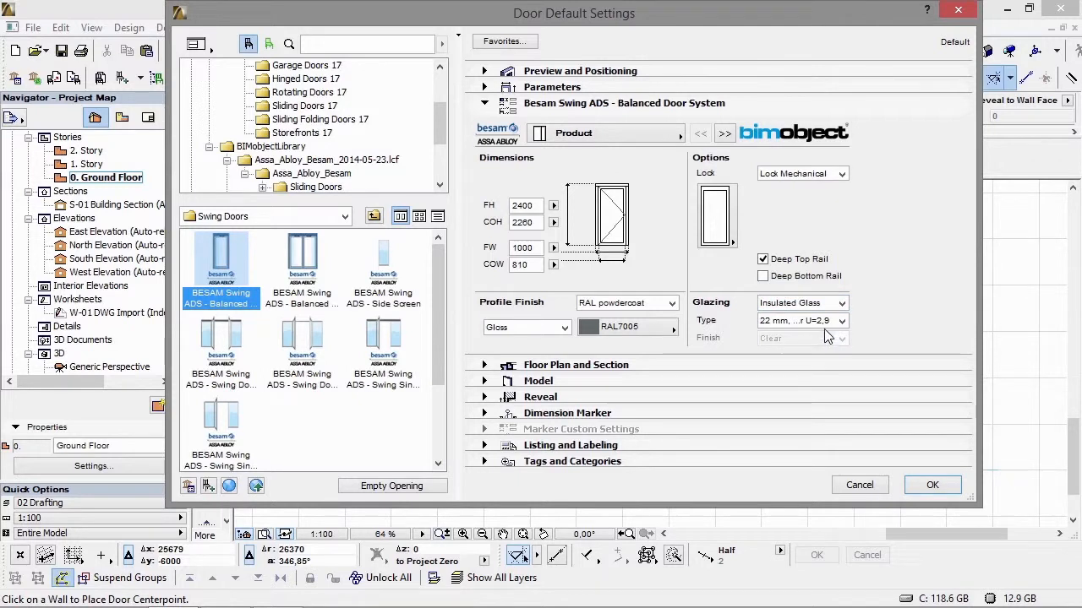
click(839, 322)
click(835, 327)
click(840, 303)
click(833, 317)
On the door's Description page, keep the operator display at Show in 2D Box Only and set the operator to SW200 PUSH.
click(725, 134)
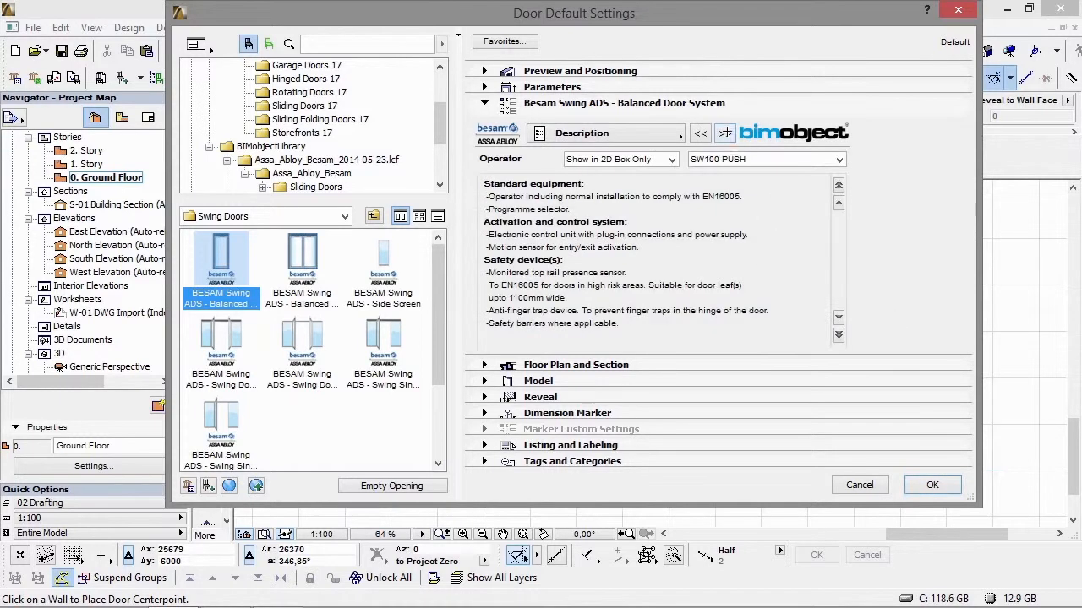
click(671, 160)
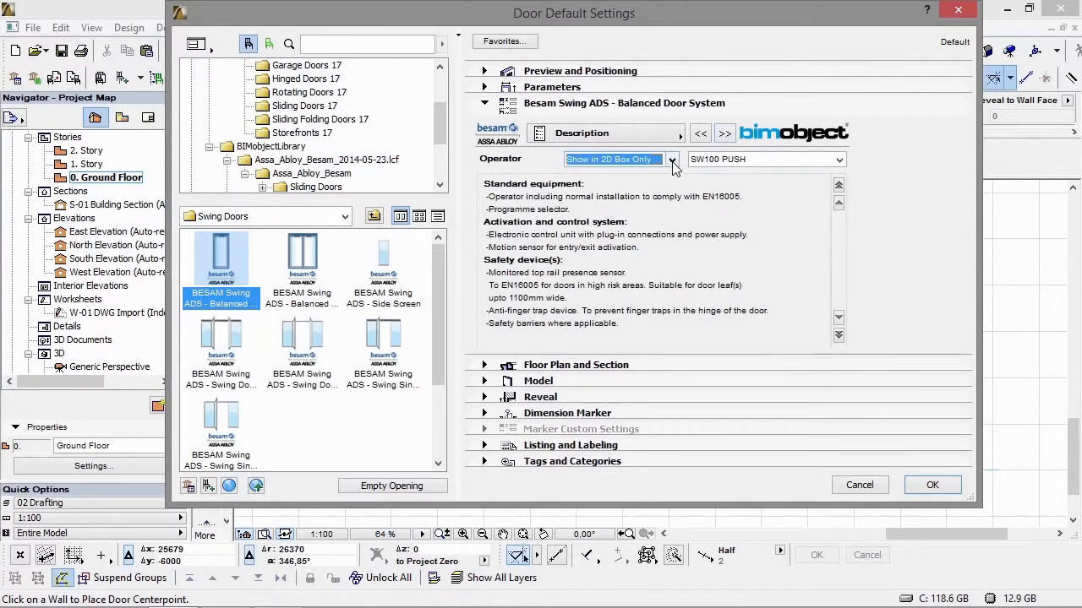
click(653, 217)
click(837, 161)
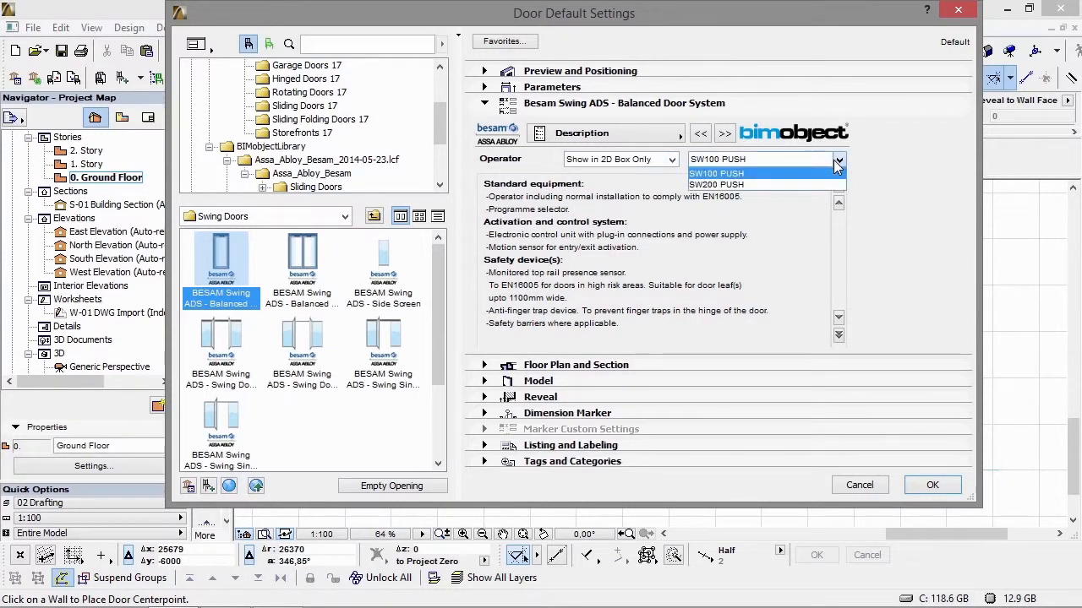
click(745, 186)
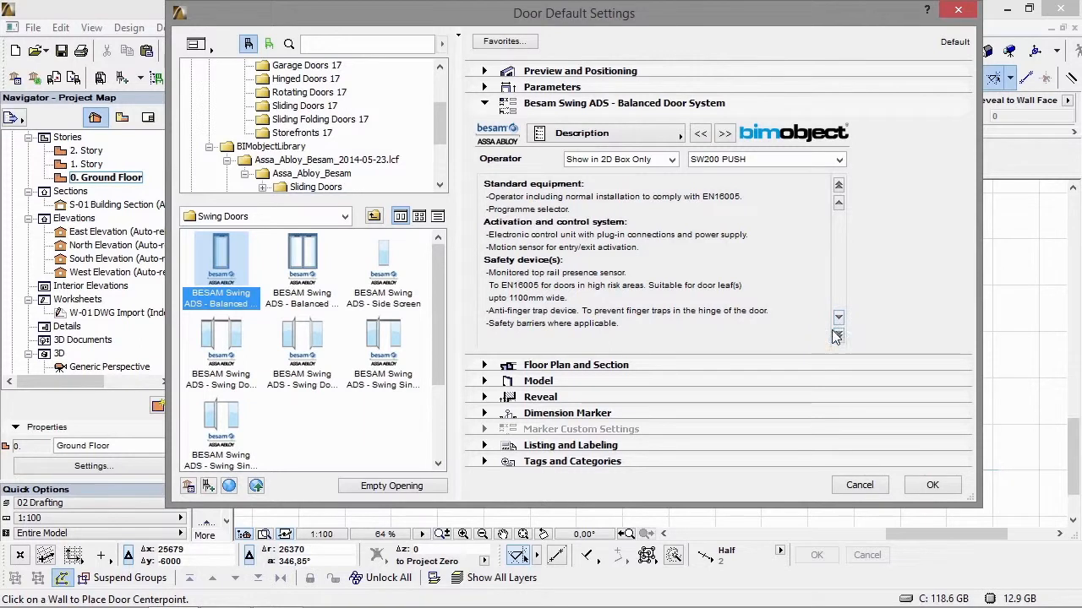
Go to the door's Appearance page and set the Low Detail Level component to Sash.
click(679, 137)
click(718, 173)
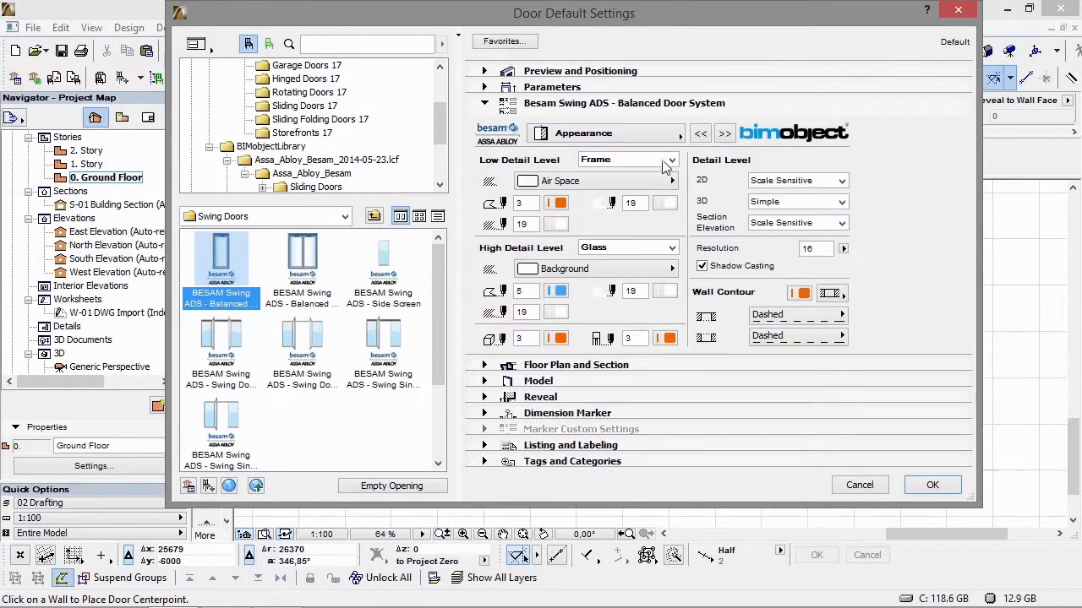
click(630, 164)
click(629, 173)
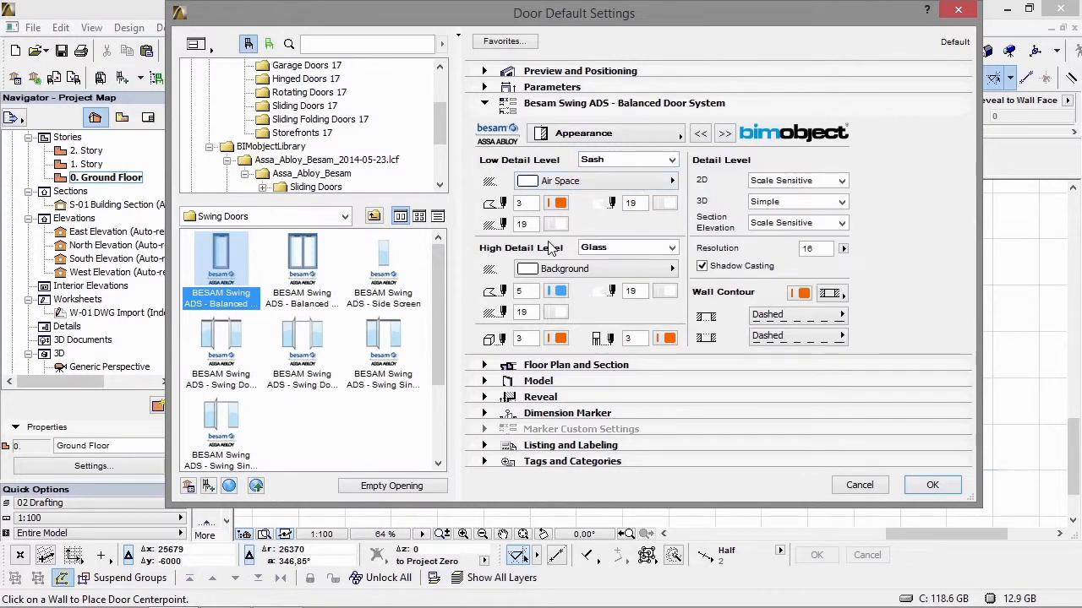
click(624, 161)
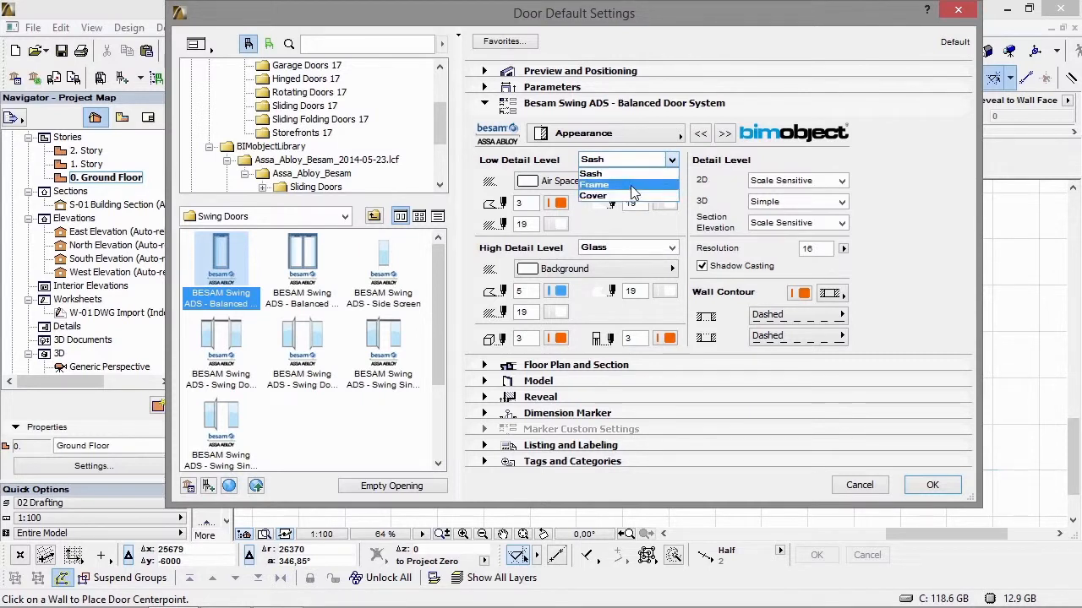
click(626, 218)
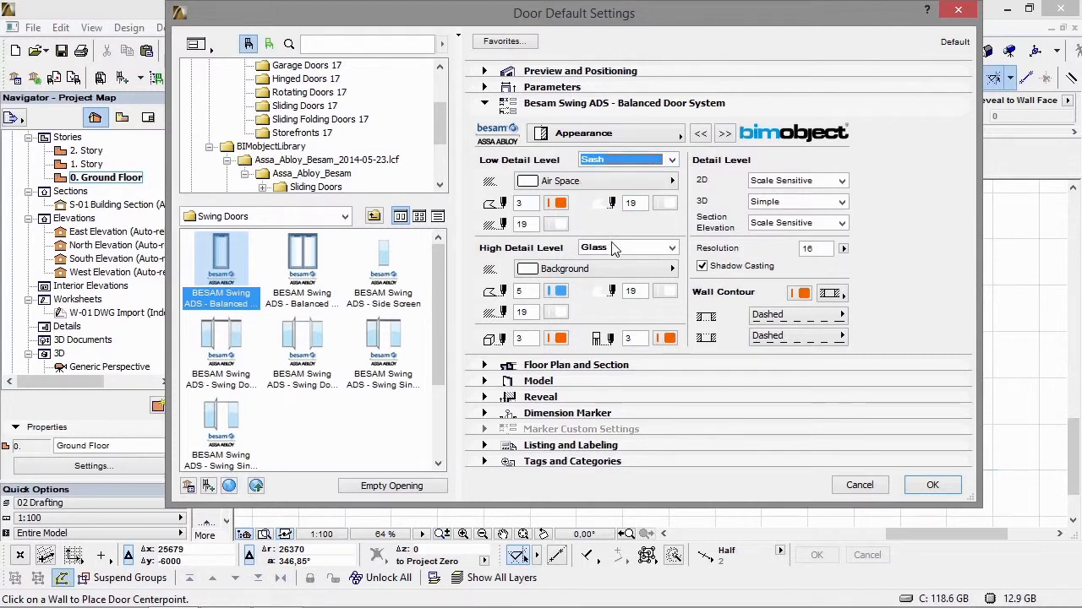
Set the High Detail Level component to Thermal and the 2D detail level to Scale Sensitive.
click(615, 249)
click(617, 262)
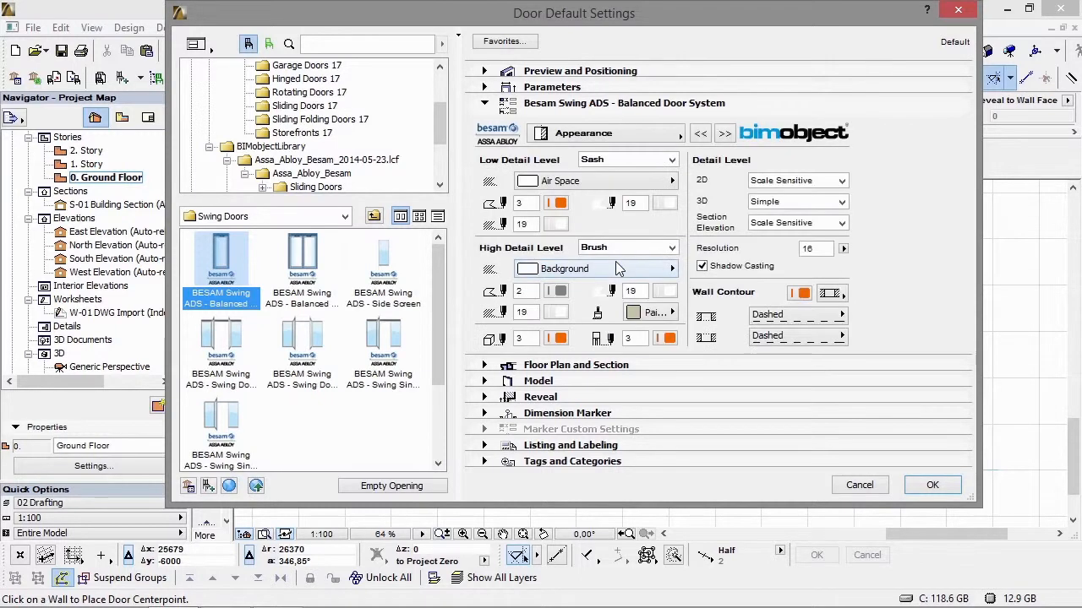
click(660, 309)
click(660, 310)
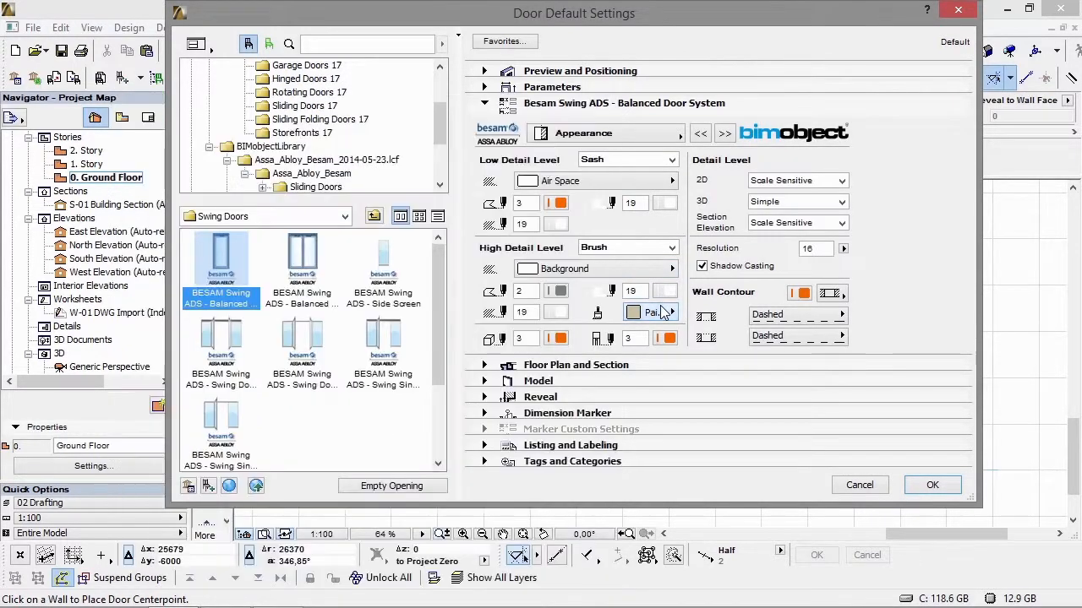
click(641, 248)
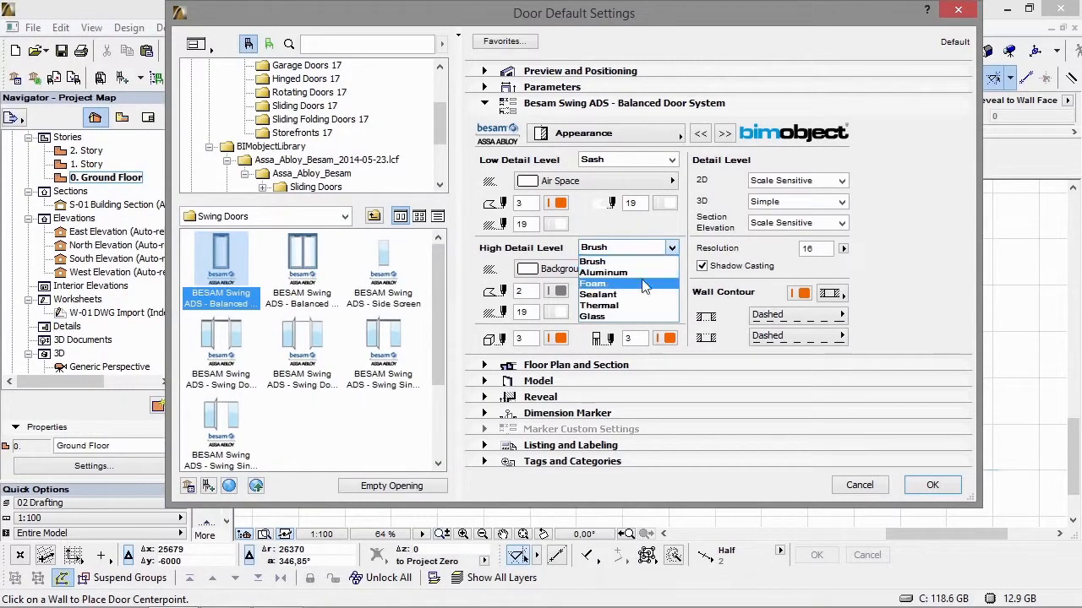
click(631, 307)
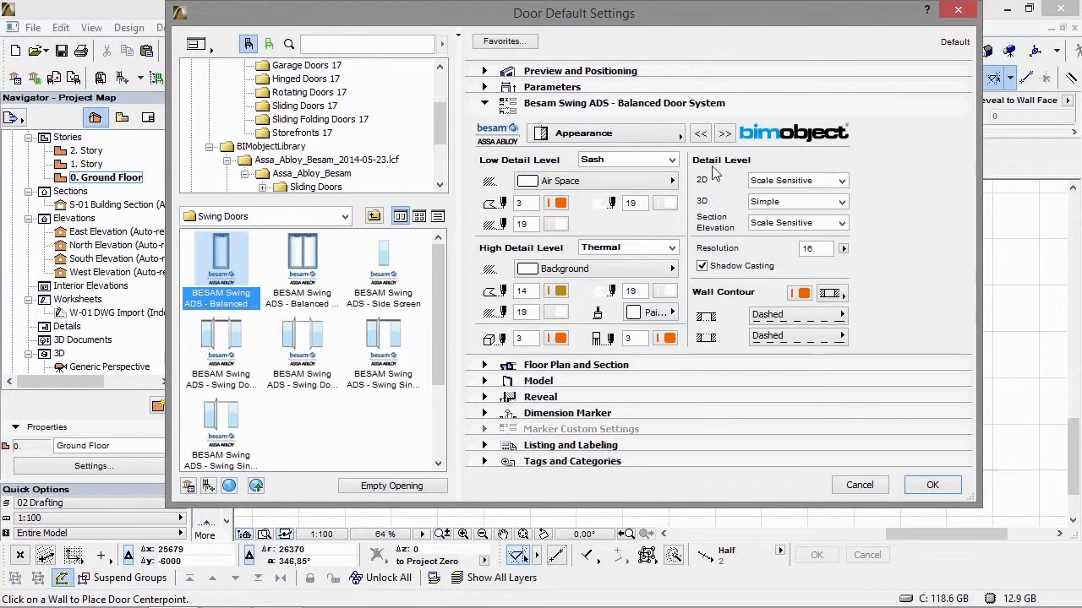
click(787, 183)
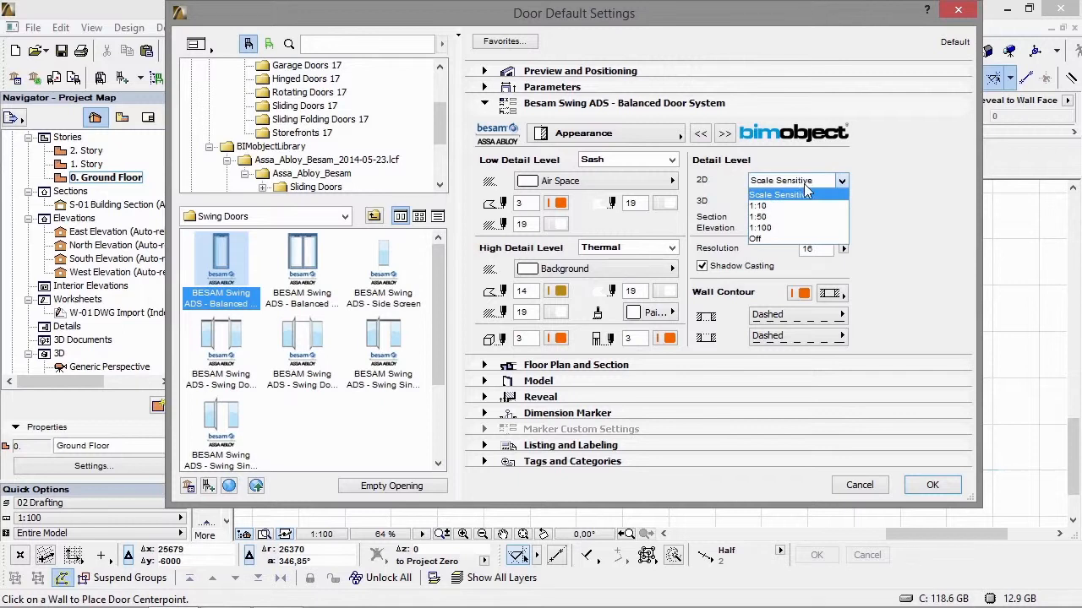
click(799, 198)
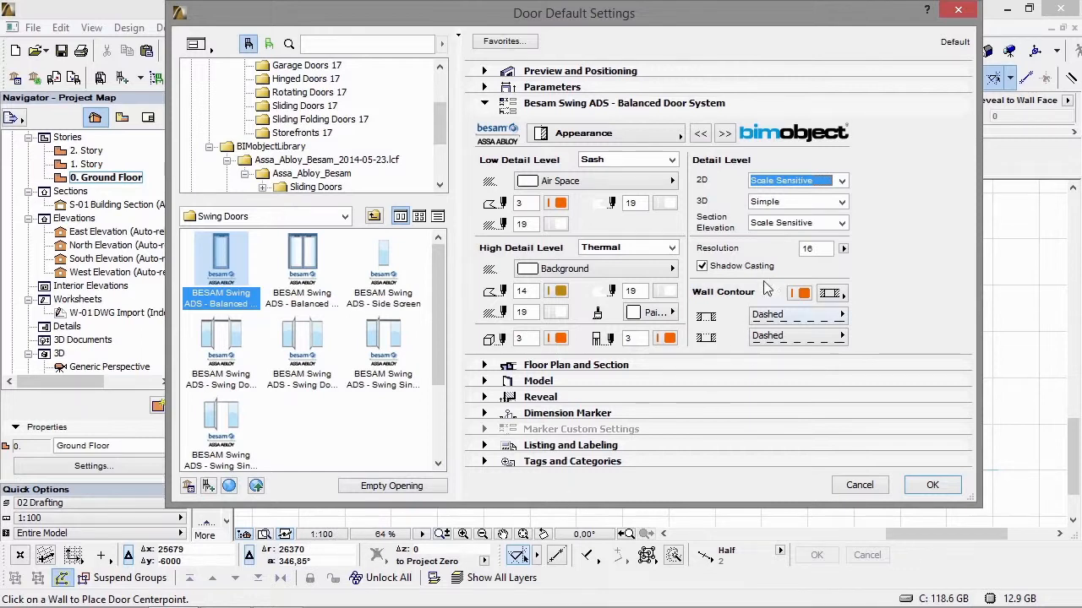
Review the door's 2D detail level choices without changing them and keep the 3D detail level at Simple.
click(805, 181)
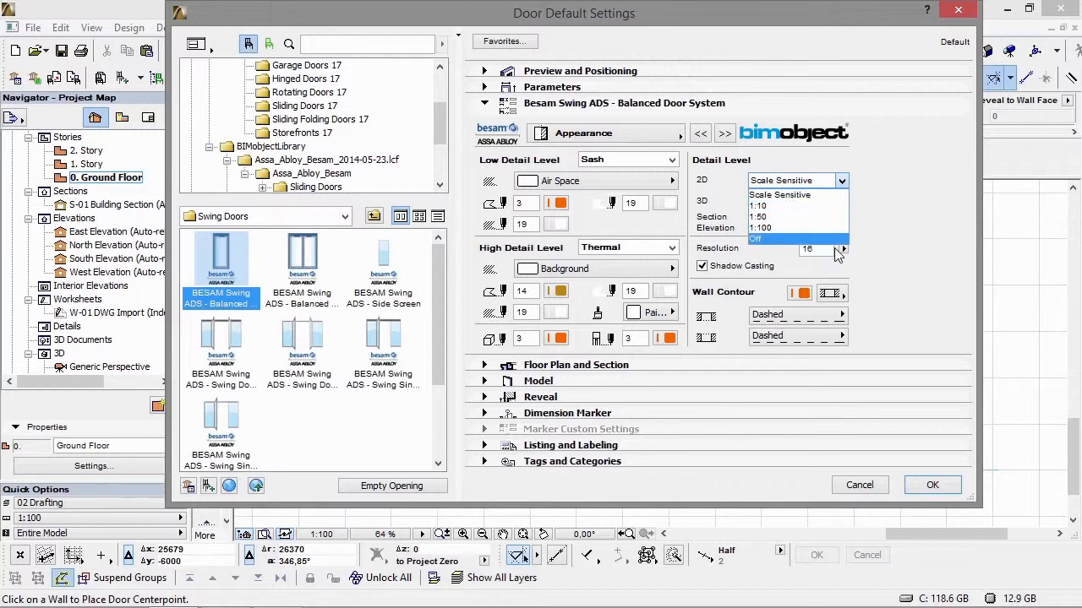
click(887, 214)
click(841, 202)
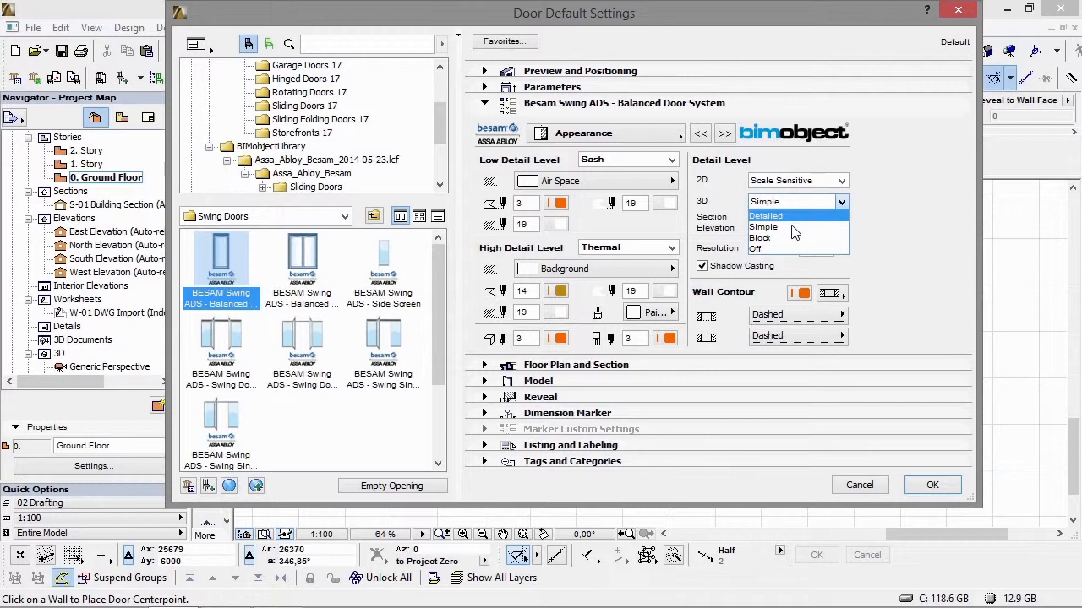
click(797, 226)
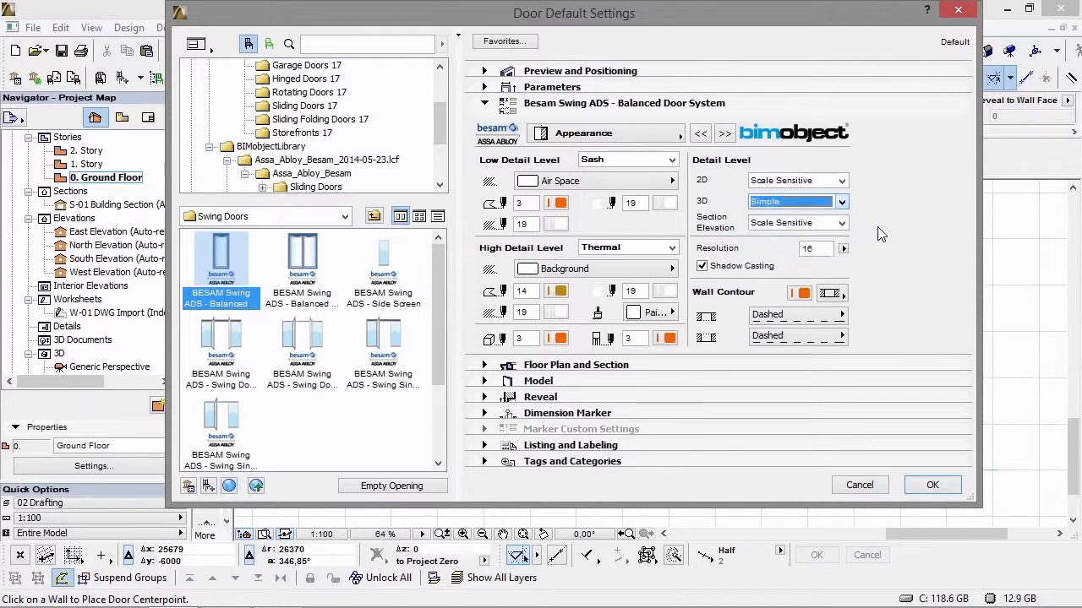
Look through the available side and pen colour choices for the door's wall contour.
click(834, 293)
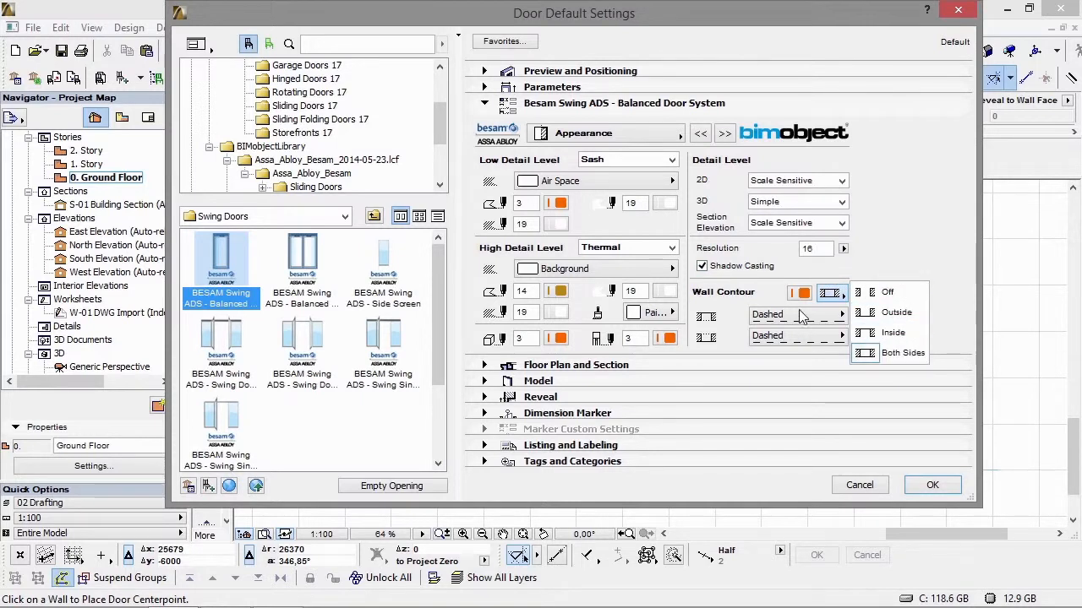
click(803, 293)
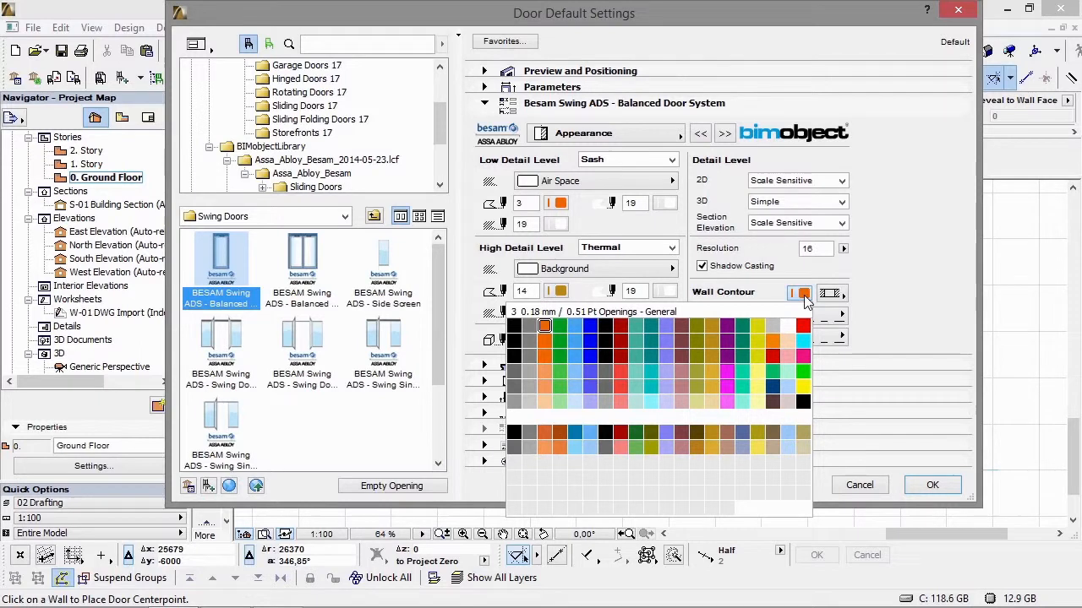
click(804, 298)
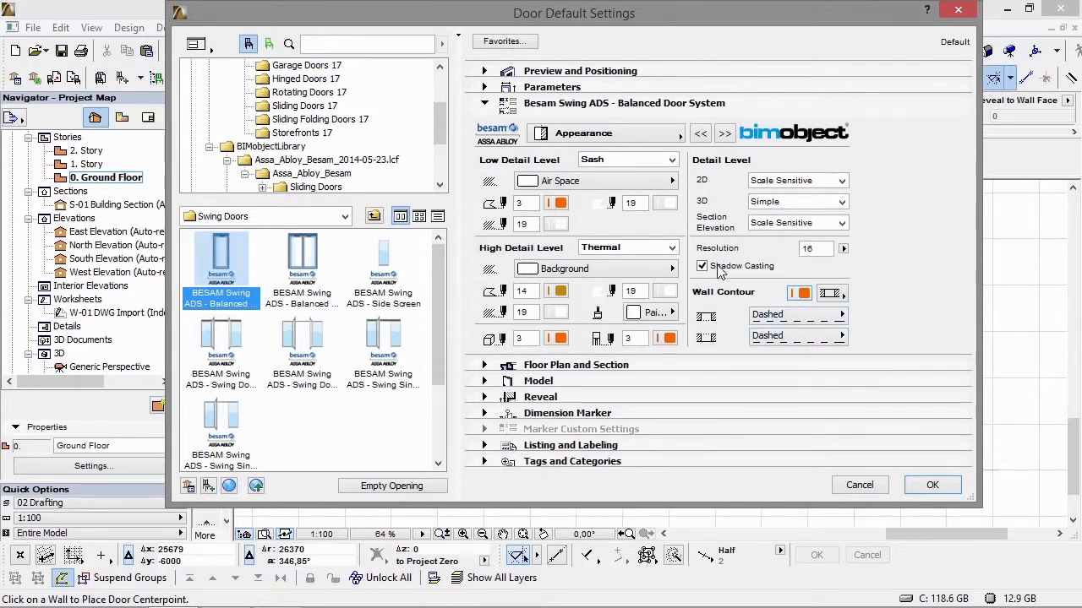
Review the door's Information page with its product documentation links and return to the Product page.
click(684, 135)
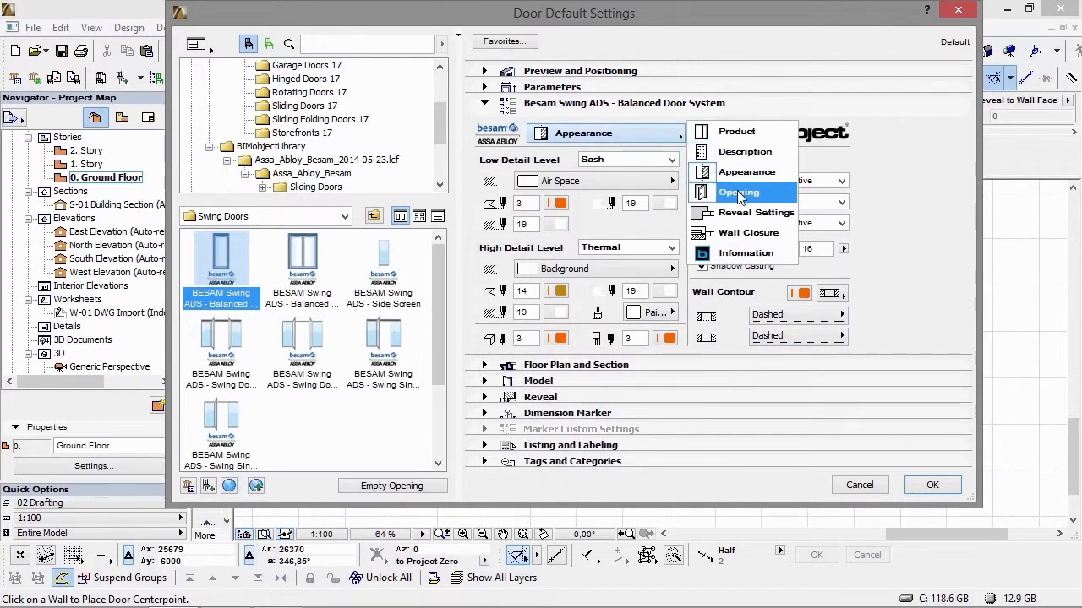
click(750, 253)
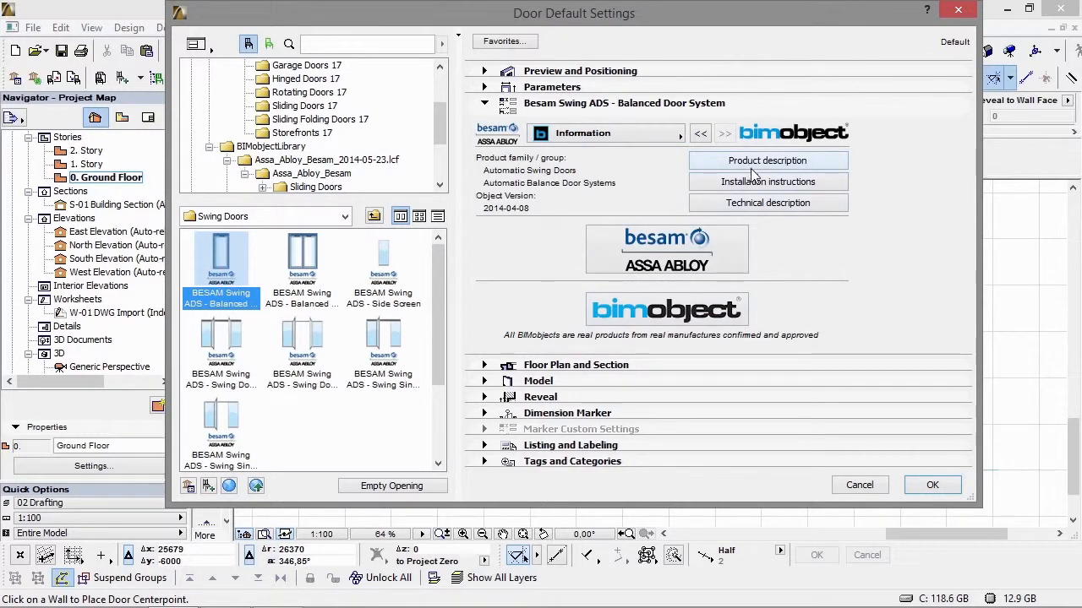
click(677, 137)
click(674, 133)
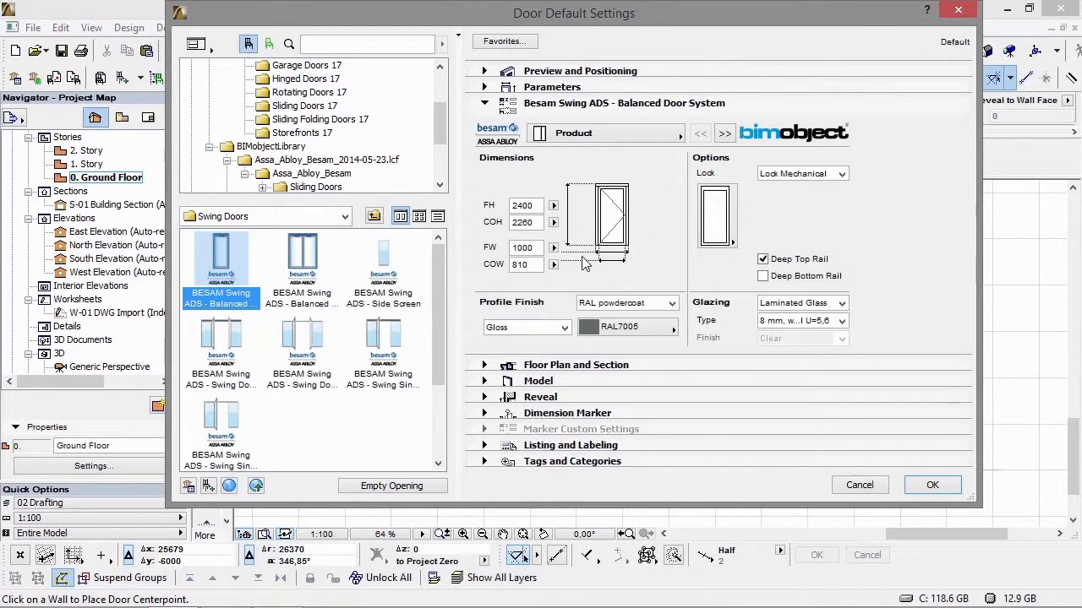
Confirm the door default settings and place the door in the wall at the S-01 section line, opening towards the South Elevation.
click(932, 485)
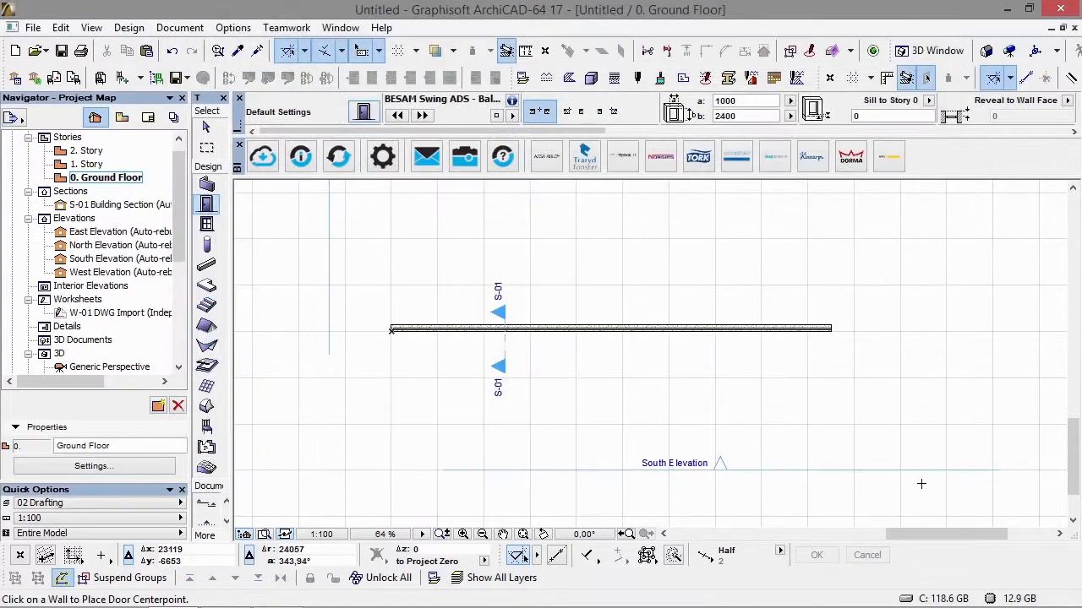
click(505, 331)
click(506, 341)
Select the placed door in the floor plan, swing its leaf shut using the 2D opening angle, and swing it open again.
scroll(499, 336, up, 6)
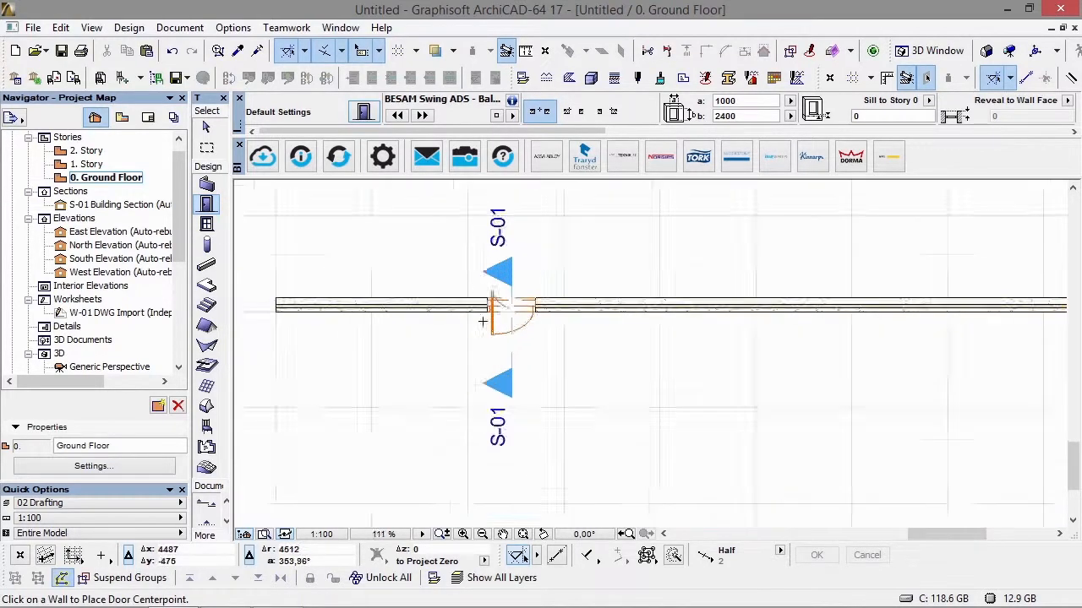
scroll(507, 306, up, 3)
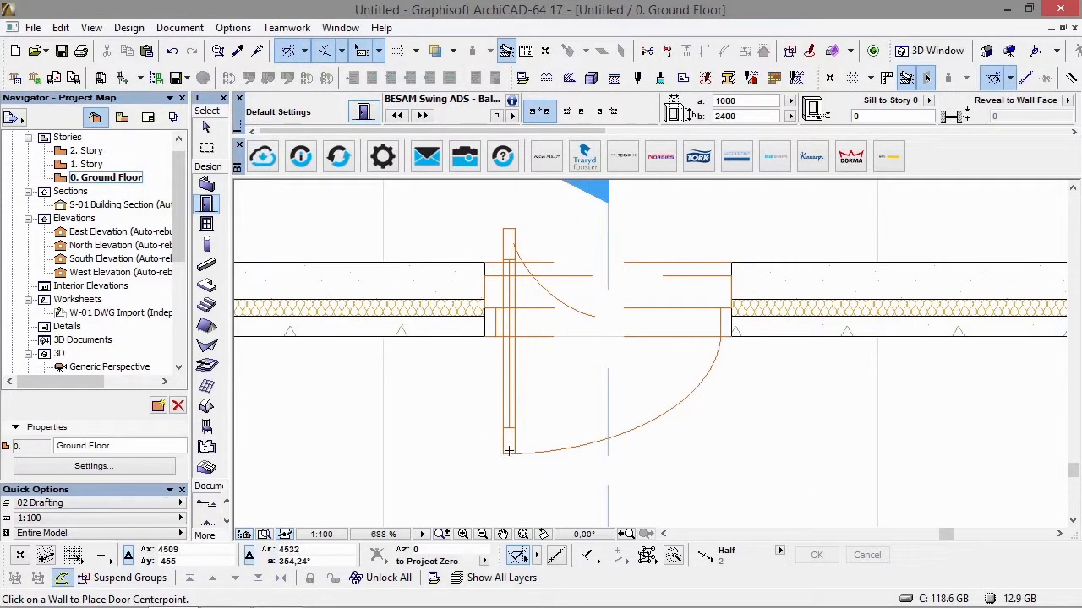
click(508, 453)
shift+click(509, 455)
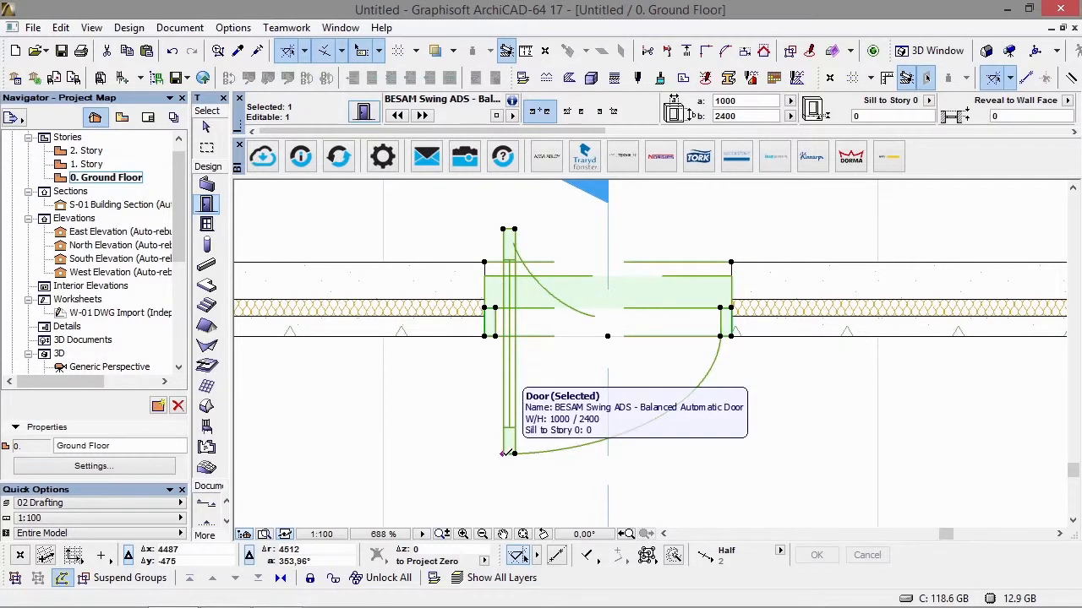
click(503, 454)
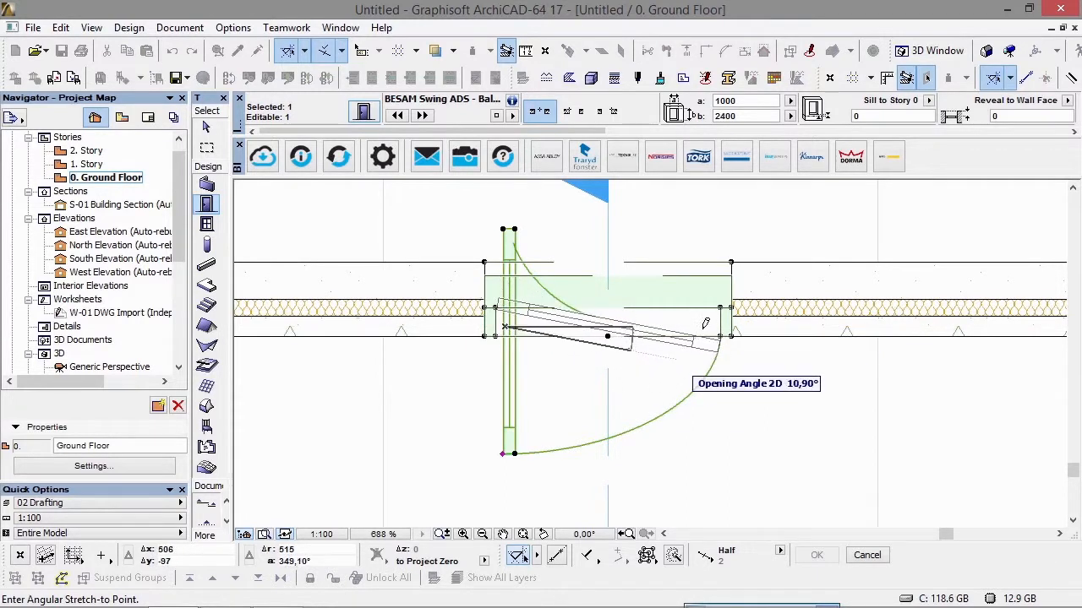
click(730, 313)
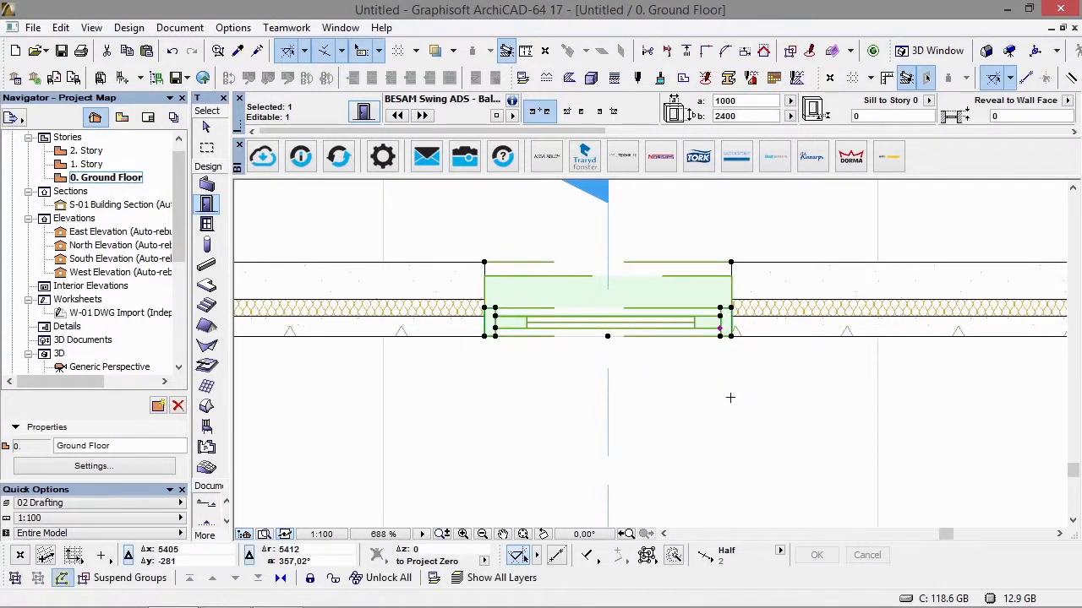
click(722, 328)
click(550, 418)
Open the 3D view and examine the placed door from both sides of the wall, including its operator arm.
key(F3)
shift+middle_drag(610, 308, 536, 360)
scroll(536, 361, down, 5)
middle_drag(413, 330, 947, 312)
scroll(643, 305, up, 5)
scroll(652, 341, up, 2)
middle_drag(912, 370, 495, 601)
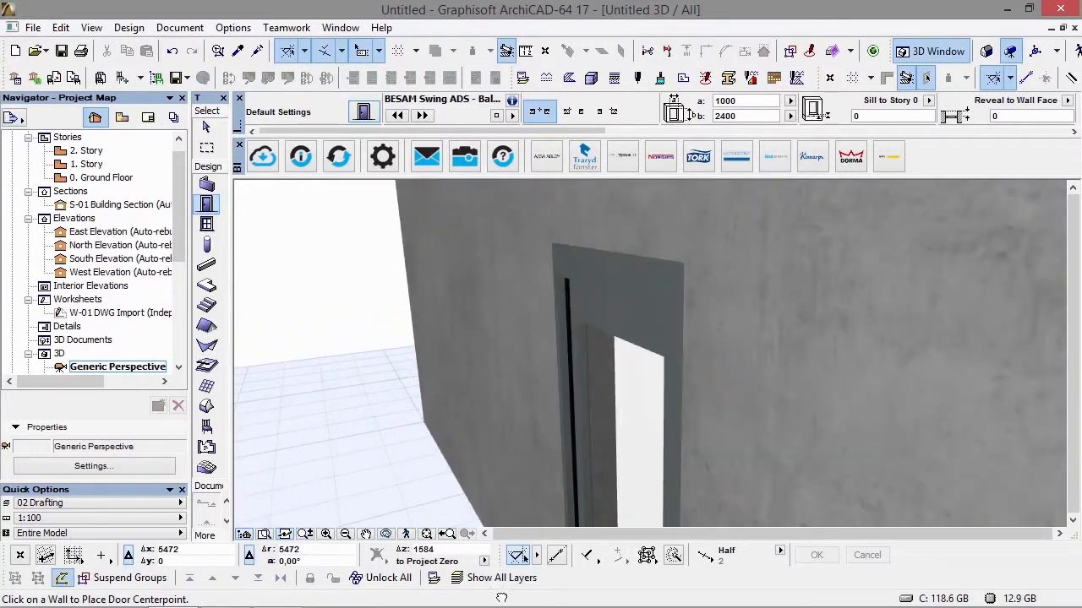
shift+middle_drag(821, 375, 408, 338)
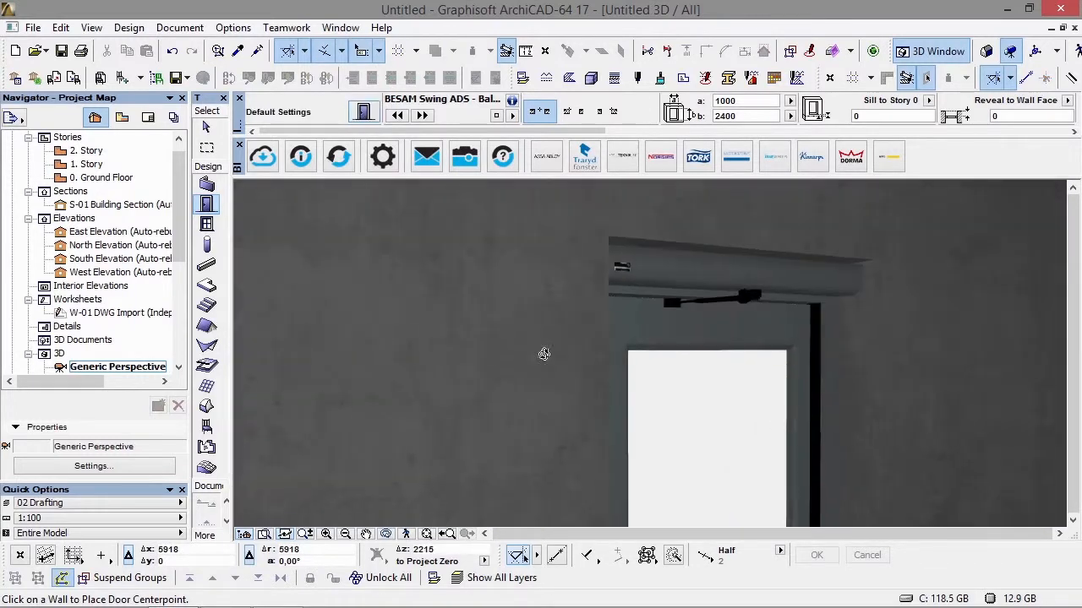
middle_drag(648, 365, 497, 254)
Select the door in 3D and swing its leaf open in two stages, to about 45° and further outward.
click(438, 258)
scroll(493, 317, down, 5)
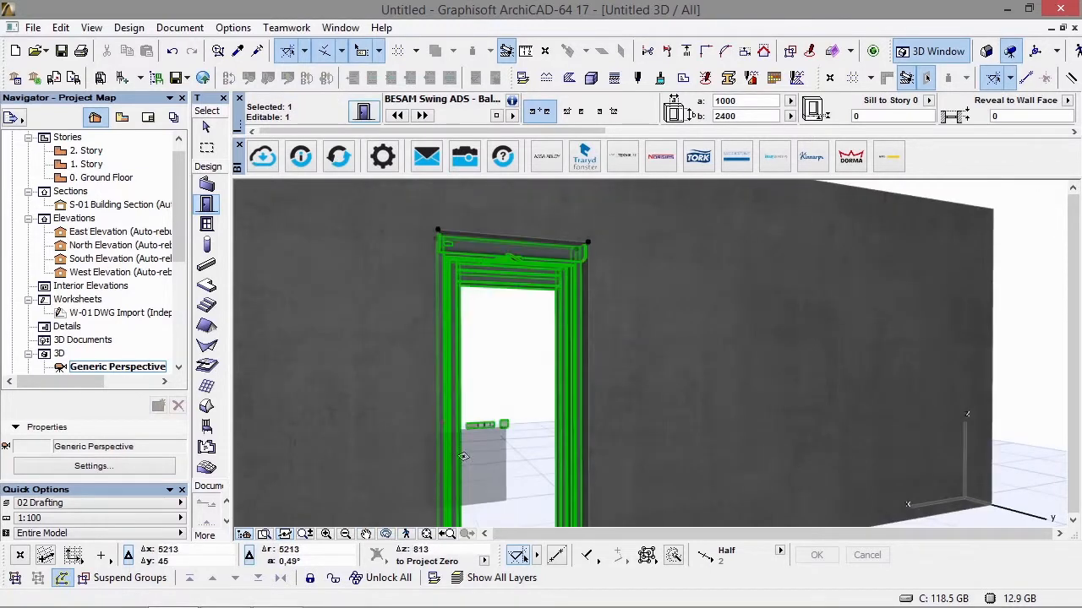
click(445, 418)
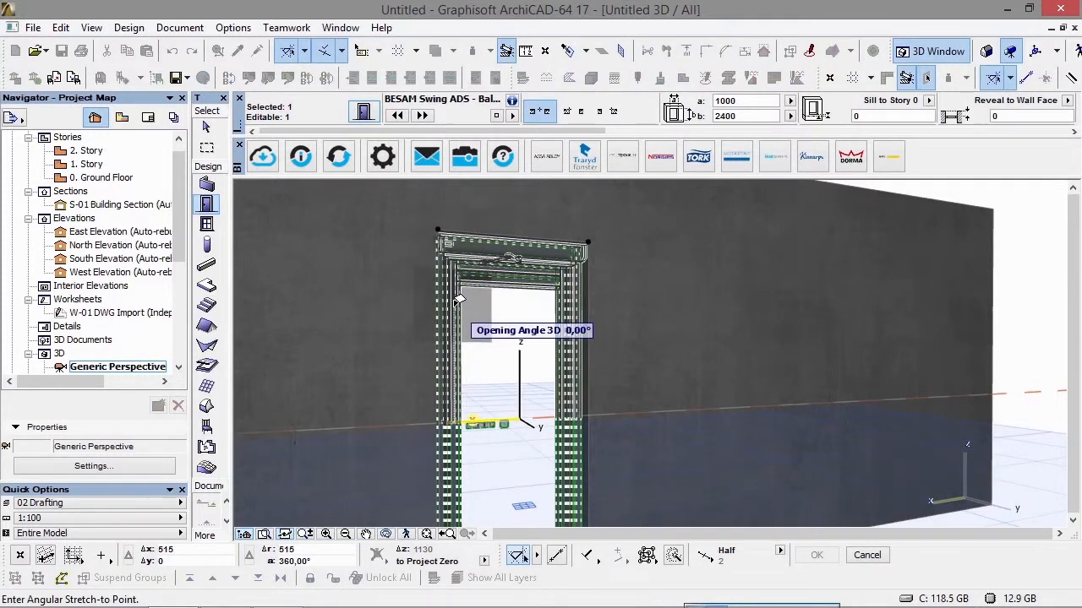
click(474, 338)
shift+middle_drag(490, 381, 1006, 423)
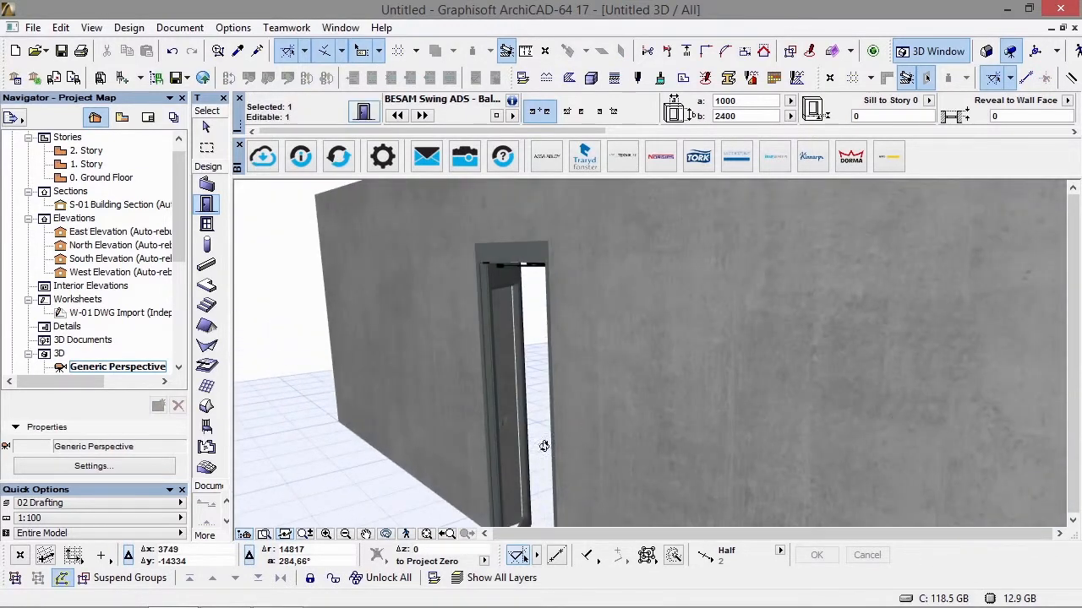
click(487, 429)
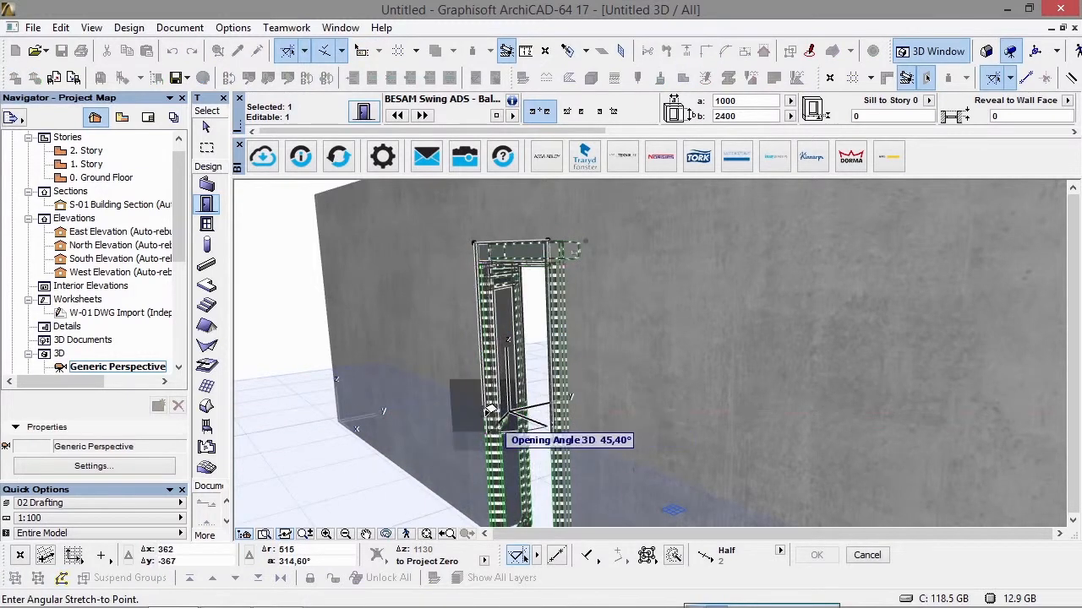
click(456, 402)
Set the selected door's operator to SW100 PUSH on its Description page and confirm the settings.
shift+middle_drag(427, 340, 218, 364)
shift+middle_drag(572, 333, 365, 307)
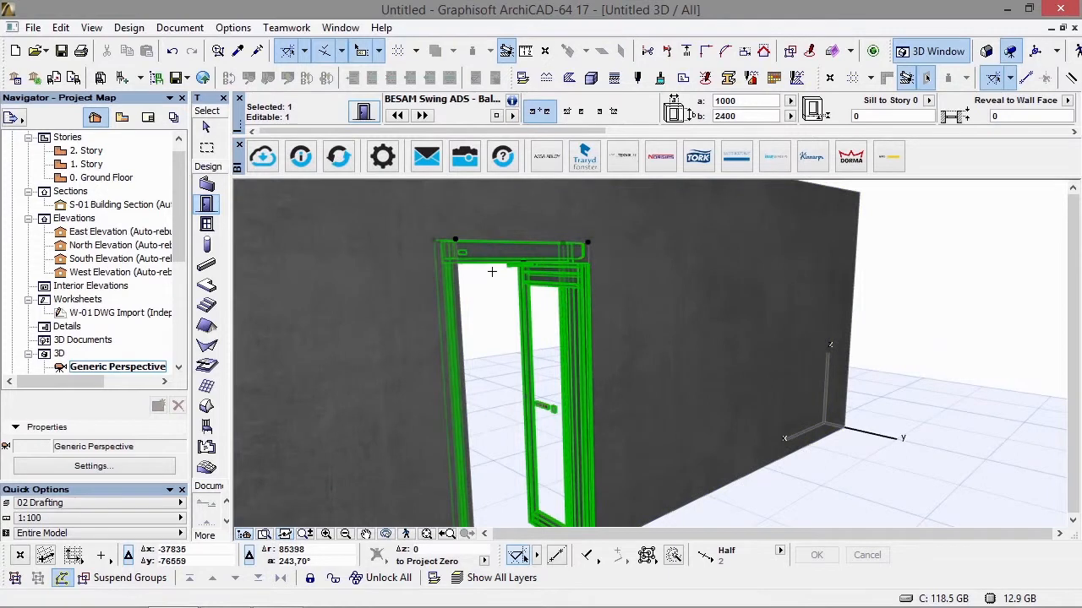
key(ctrl+t)
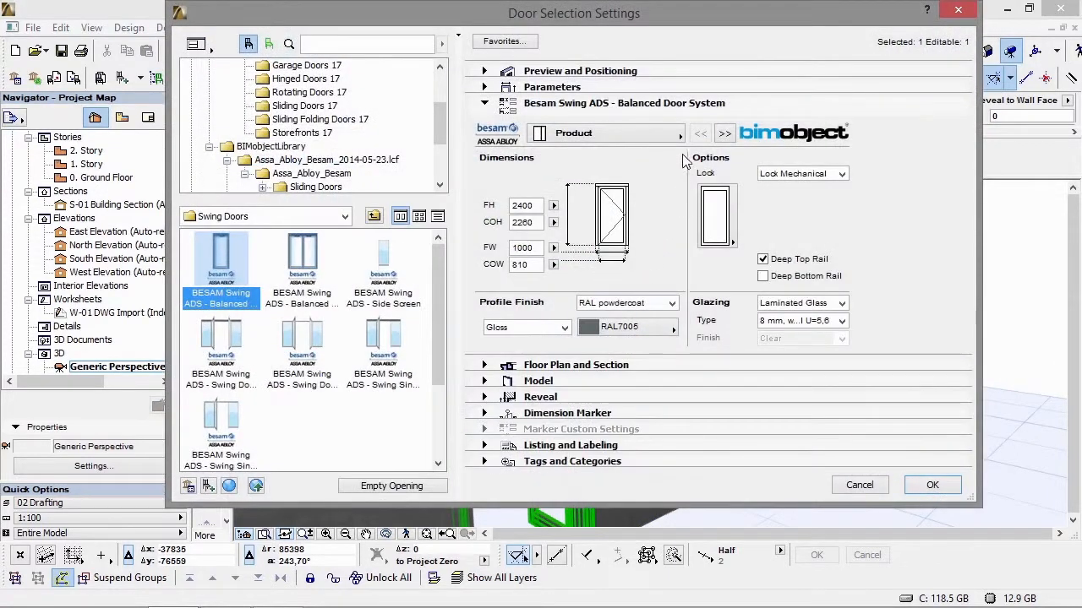
click(724, 136)
click(758, 159)
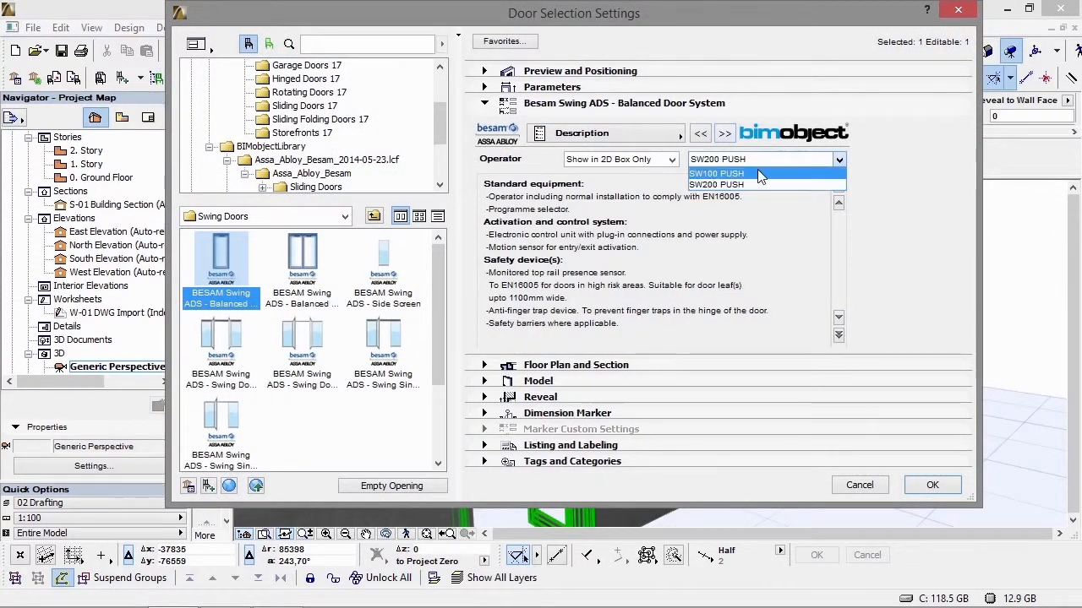
click(757, 169)
click(913, 484)
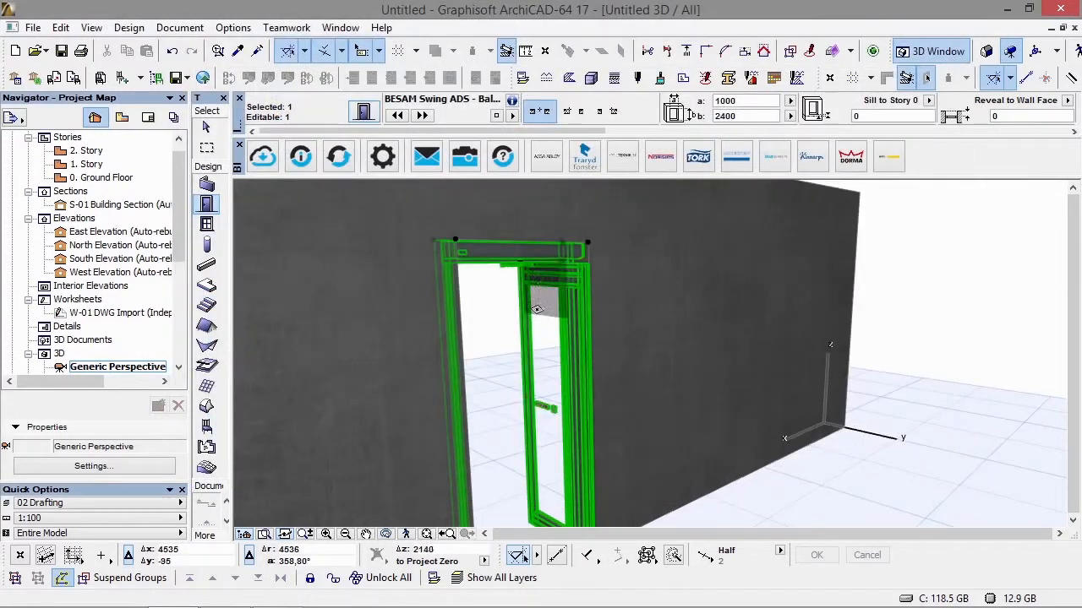
Examine the operator arm above the open leaf and undo the door's last operator change.
shift+middle_drag(496, 295, 548, 300)
scroll(471, 293, up, 5)
shift+click(471, 293)
scroll(548, 300, down, 4)
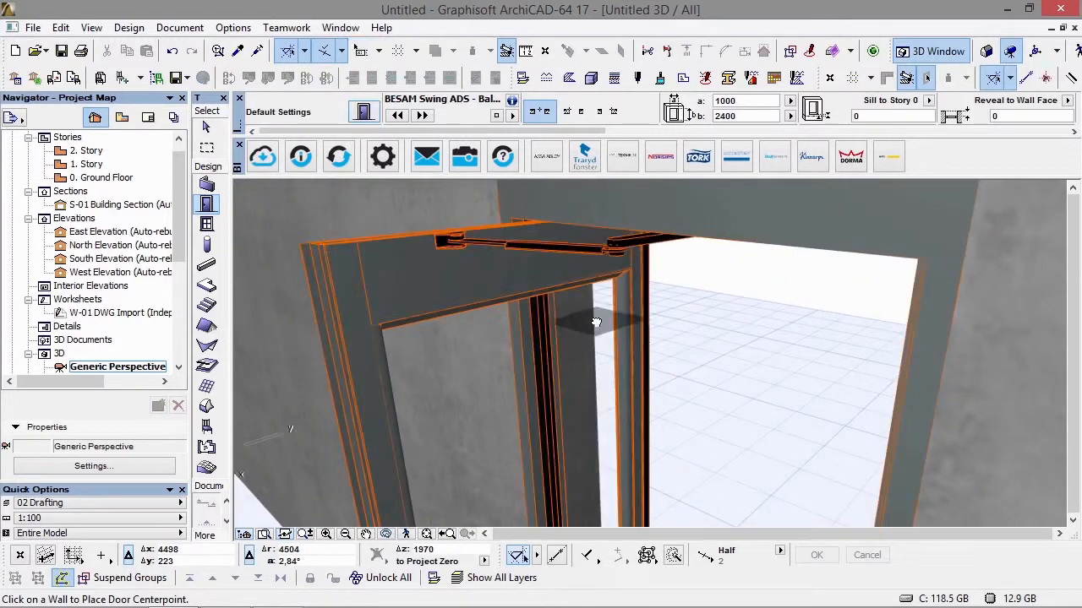
shift+click(713, 368)
key(ctrl+z)
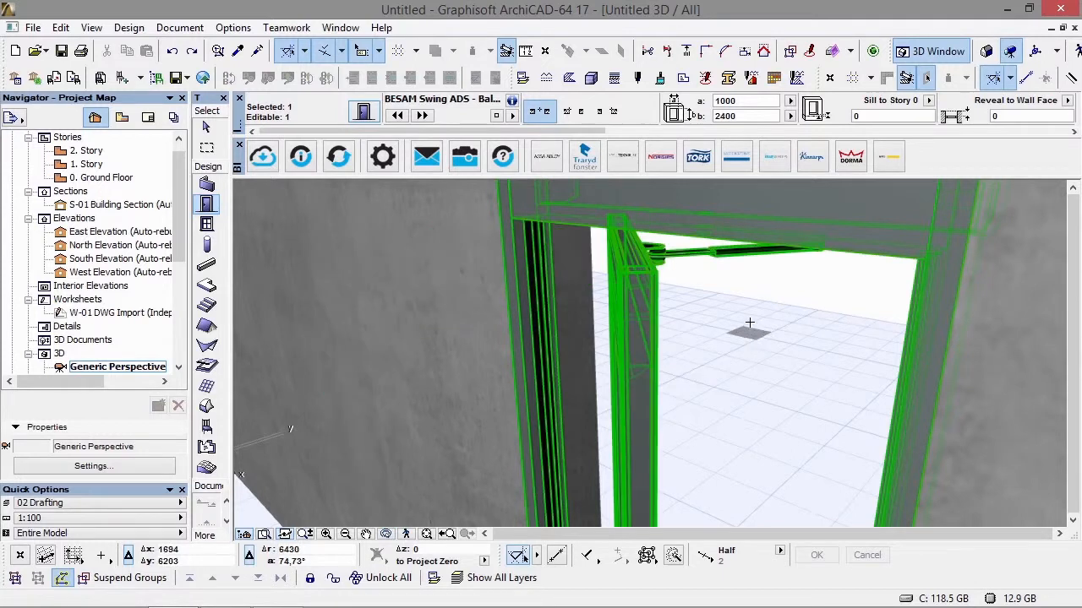
key(ctrl+z)
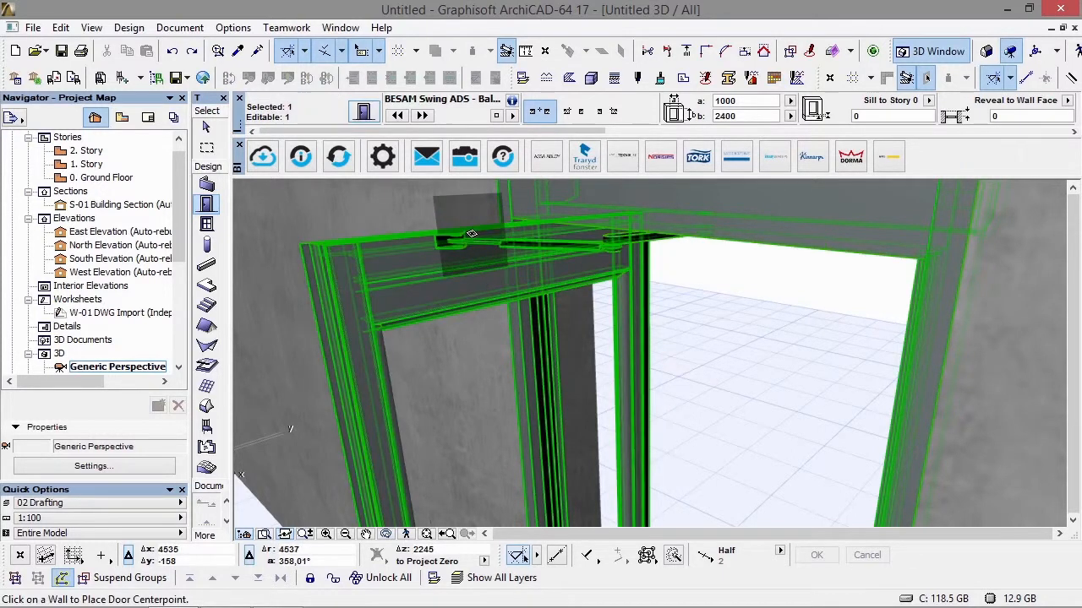
Reopen the selected door's settings and change the operator from the Description page to SW100 PUSH.
click(364, 114)
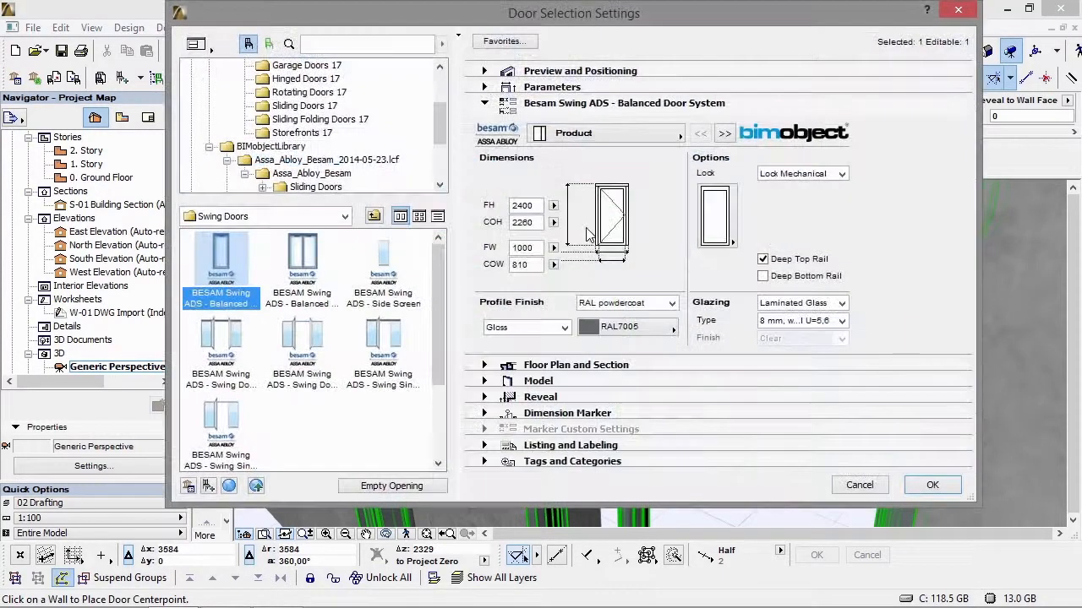
click(724, 135)
click(744, 159)
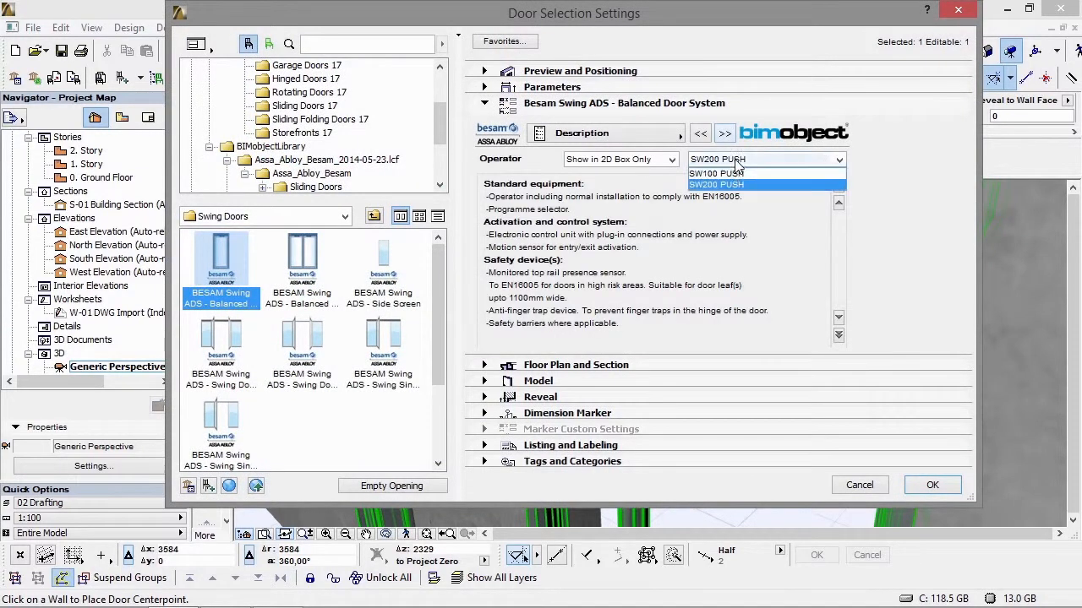
click(743, 171)
click(953, 488)
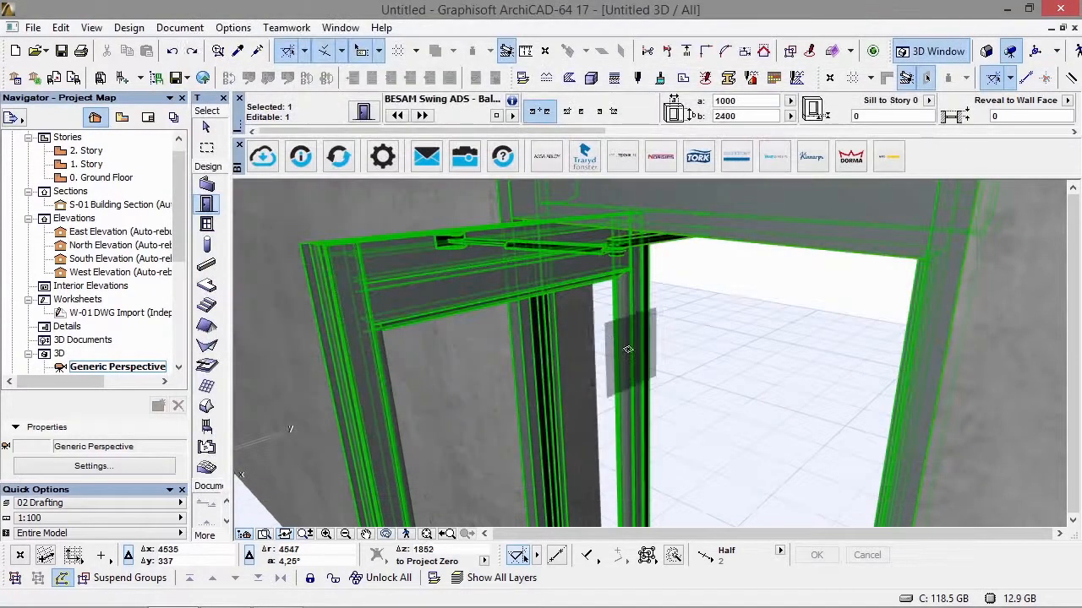
Examine the opened door leaf and its operator arm from different angles in 3D.
shift+middle_drag(640, 283, 660, 296)
click(660, 296)
shift+middle_drag(645, 390, 868, 377)
scroll(644, 337, up, 2)
key(Escape)
Open the Ground Floor plan and set its scale to 1:50 to check the door symbol.
key(F2)
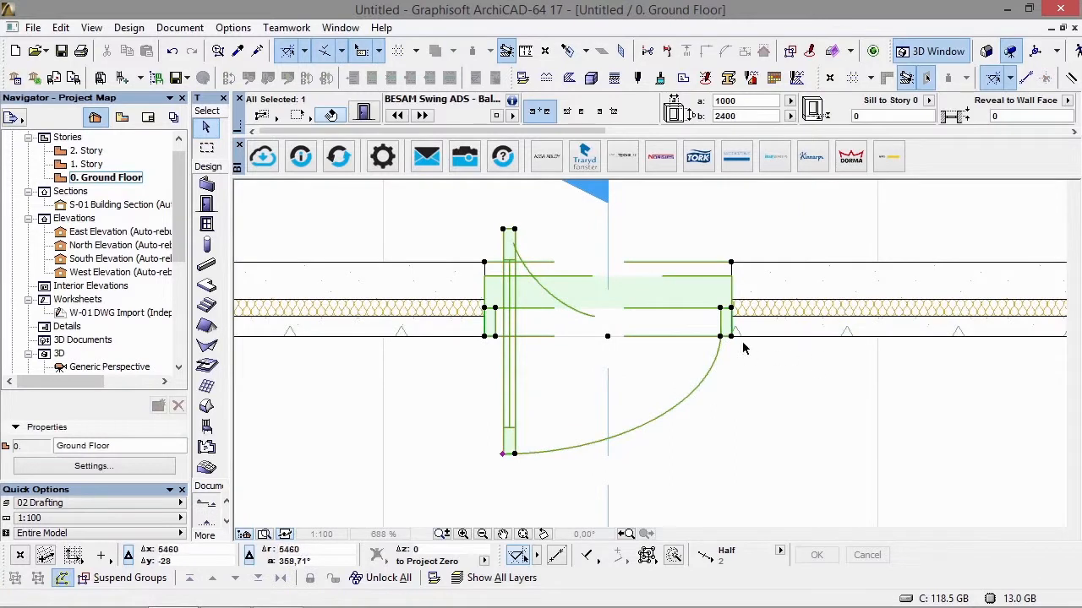
scroll(702, 304, up, 4)
scroll(731, 334, down, 11)
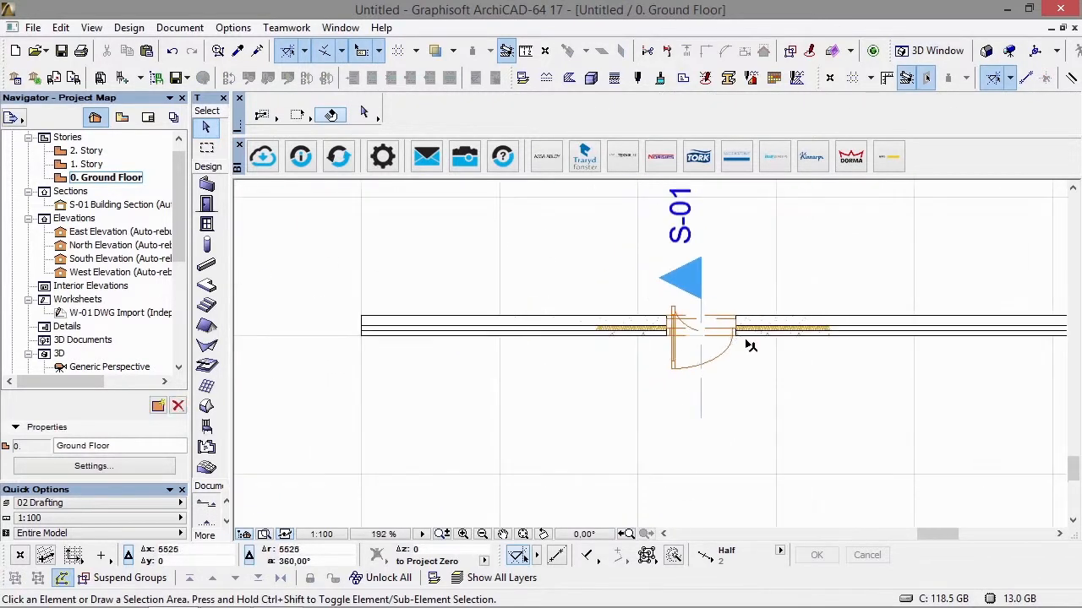
middle_drag(745, 340, 654, 330)
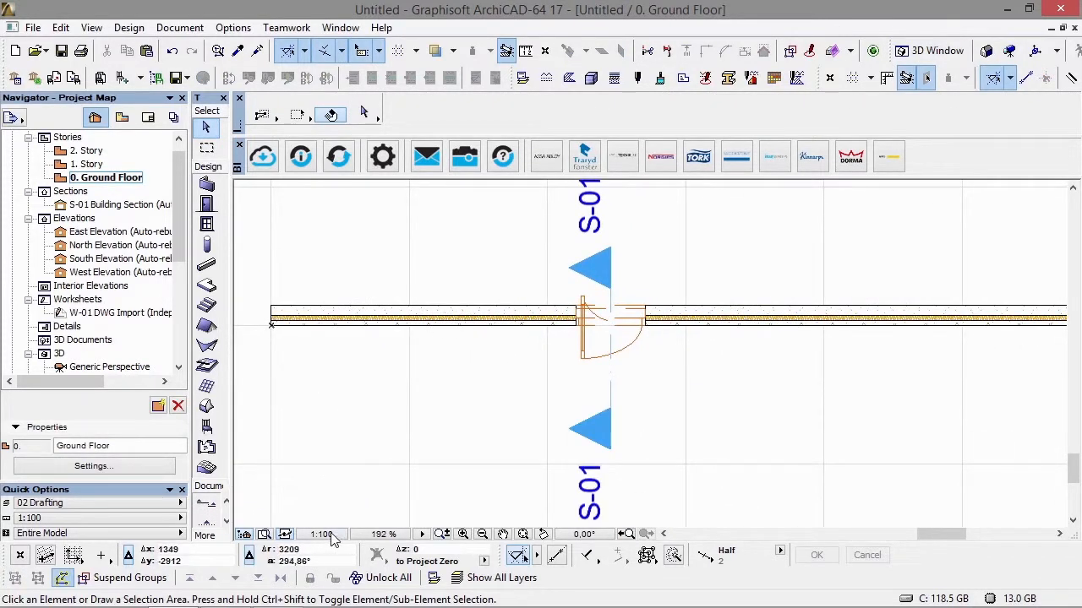
click(330, 535)
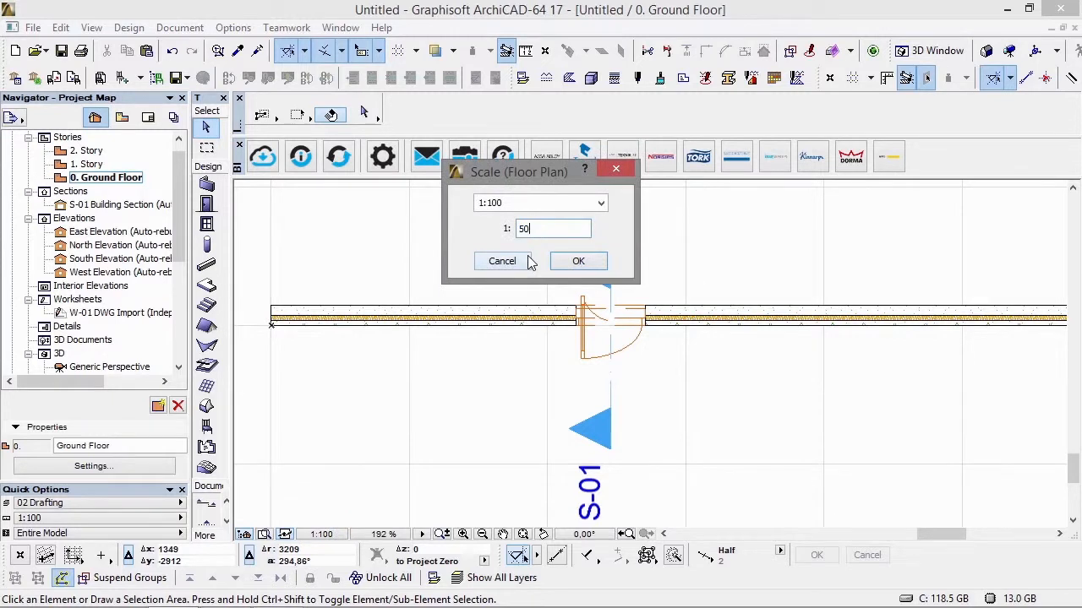
key(Return)
scroll(532, 279, down, 2)
scroll(536, 289, up, 5)
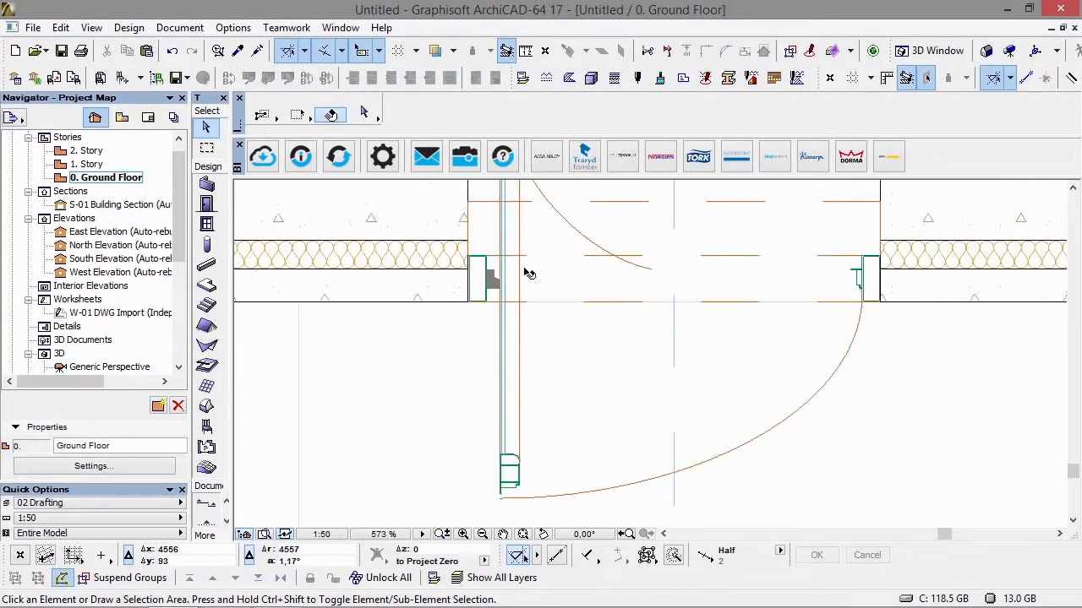
Set the floor plan scale to 1:10 and examine the door's detailed plan symbol.
click(497, 499)
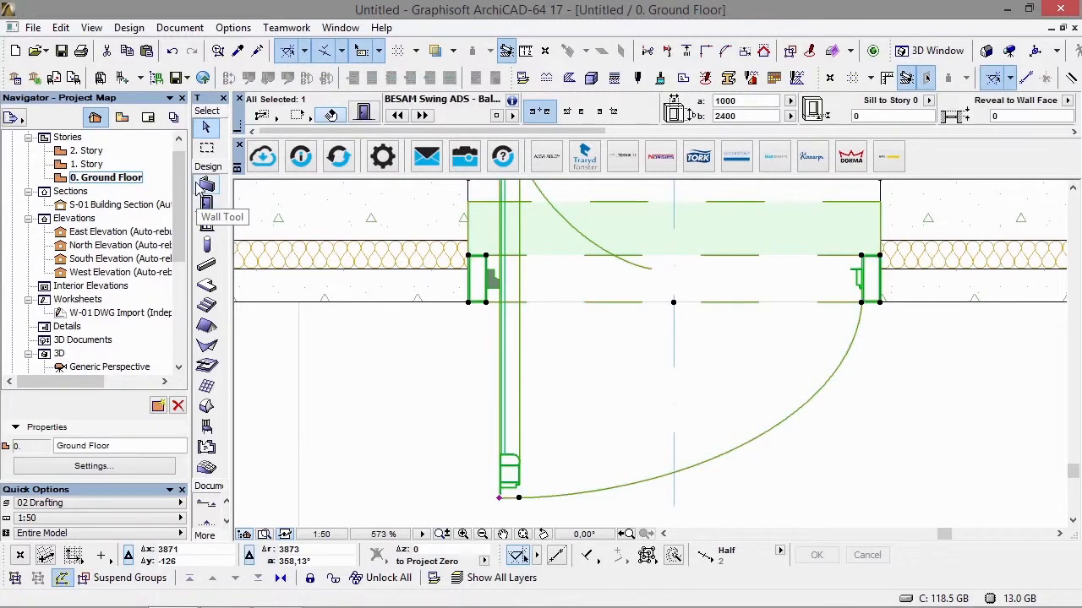
key(Escape)
click(335, 527)
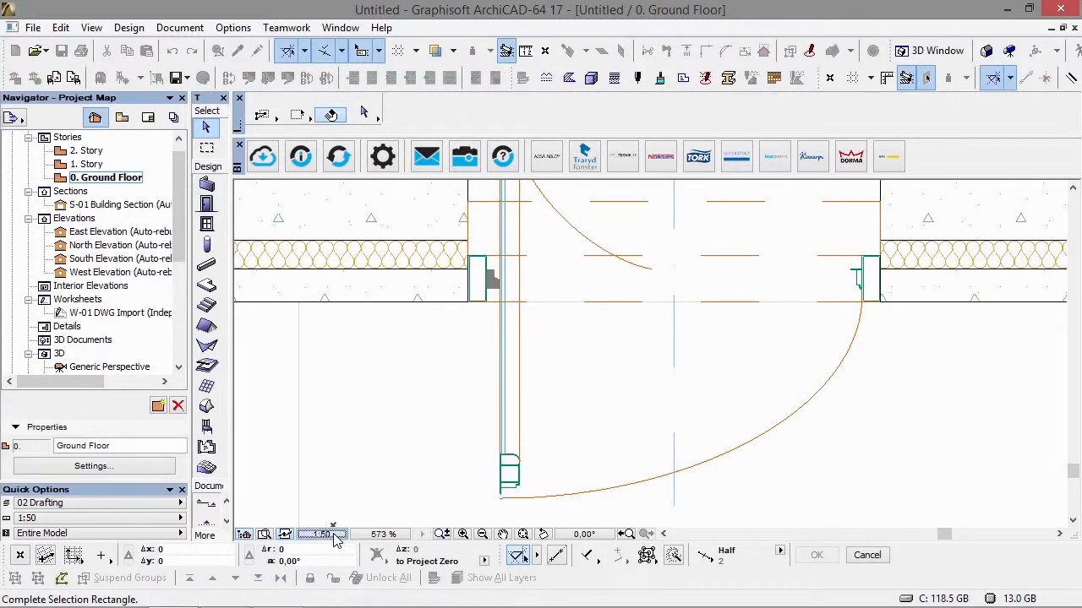
click(326, 534)
text(10)
key(Return)
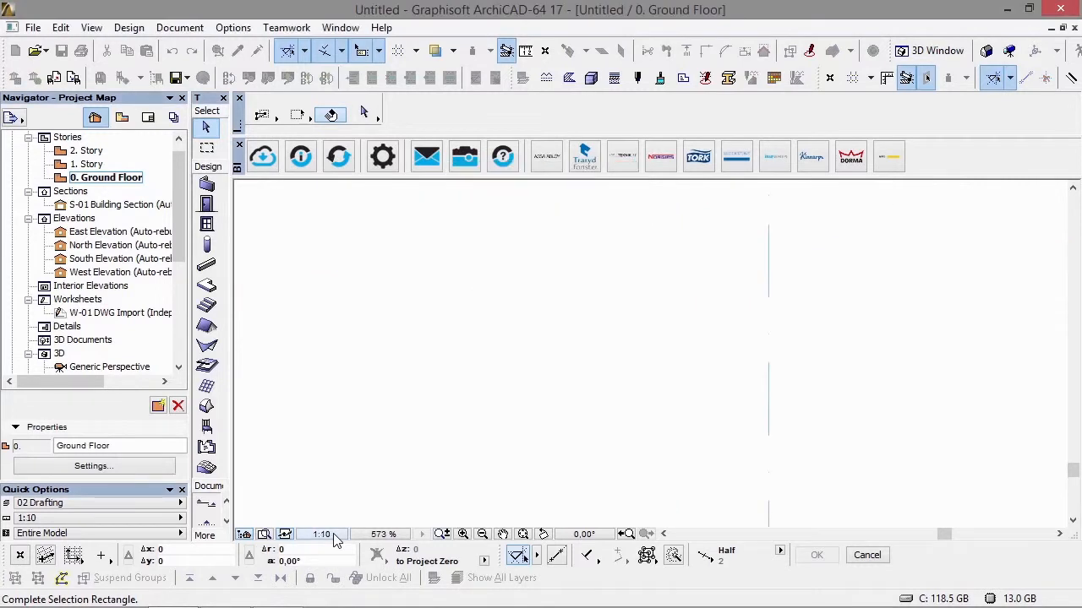
click(626, 535)
scroll(490, 281, up, 3)
scroll(495, 289, down, 5)
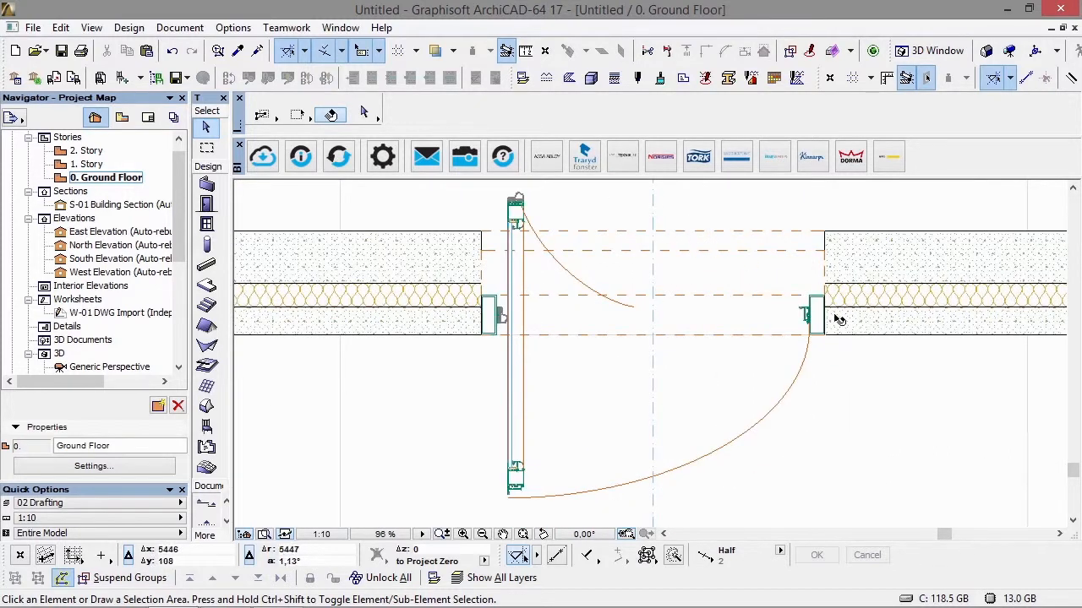
Open the S-01 Building Section and examine the door head with its operator.
double_click(115, 206)
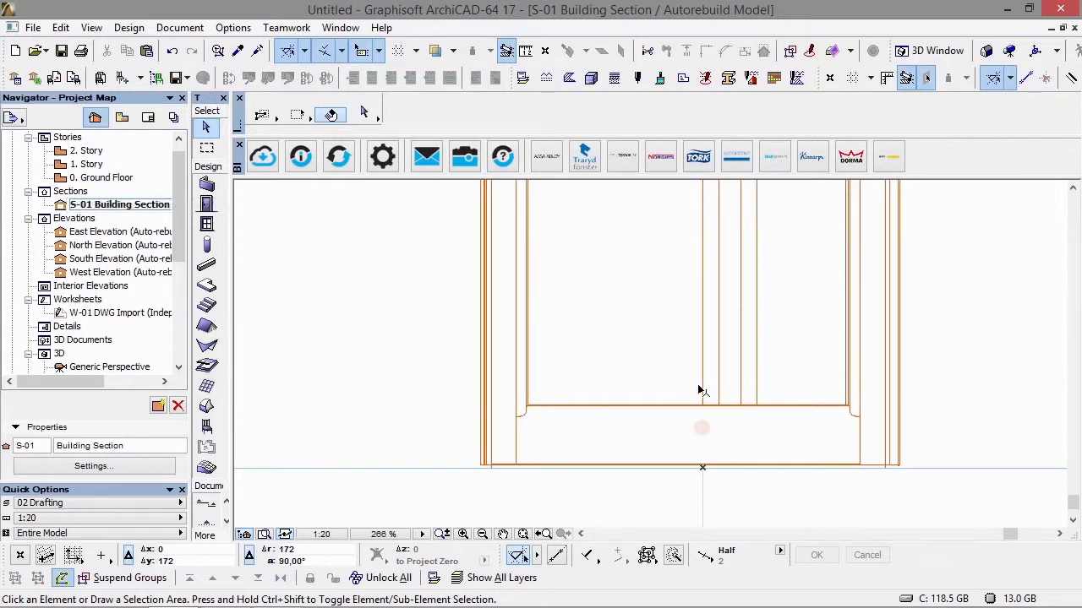
scroll(700, 388, down, 7)
middle_drag(725, 393, 690, 583)
scroll(699, 297, up, 6)
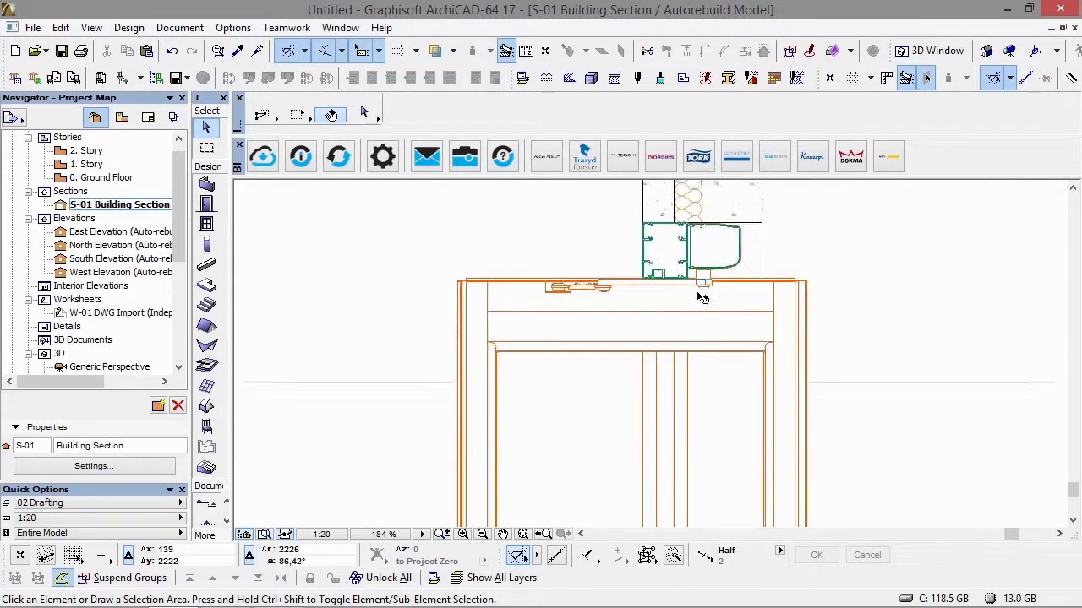
scroll(703, 297, up, 2)
Set the building section's scale to 1:100 and check the simplified door head.
click(326, 535)
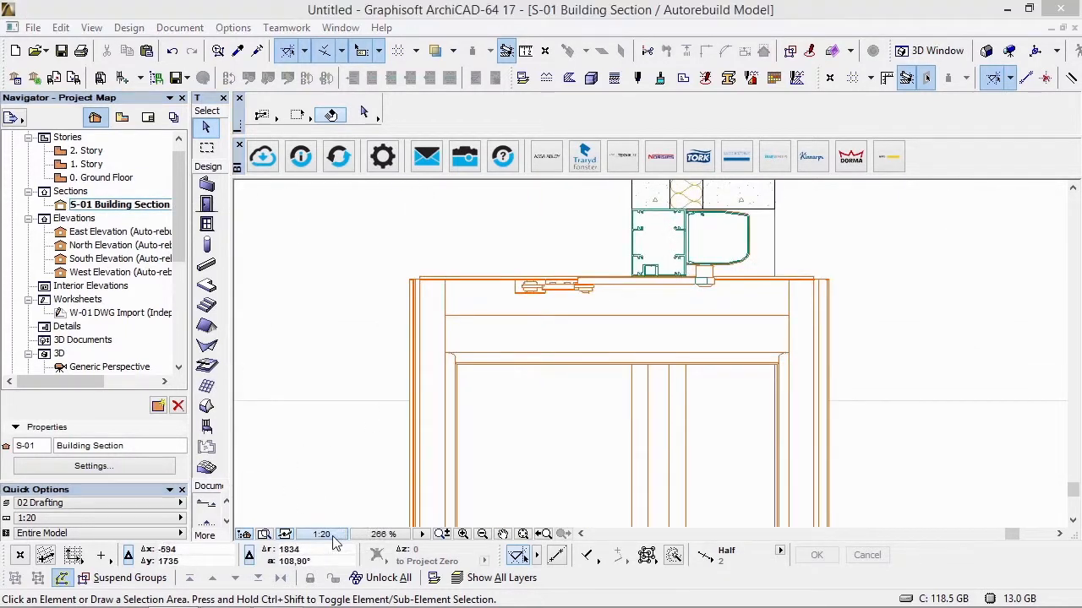
text(100)
key(Return)
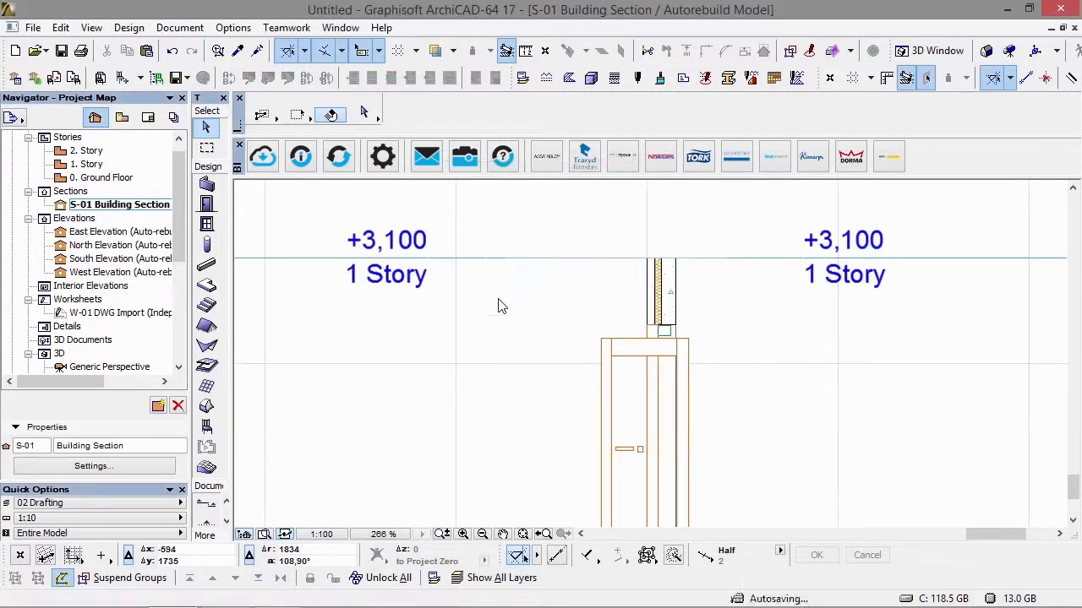
scroll(643, 355, down, 2)
scroll(673, 350, up, 4)
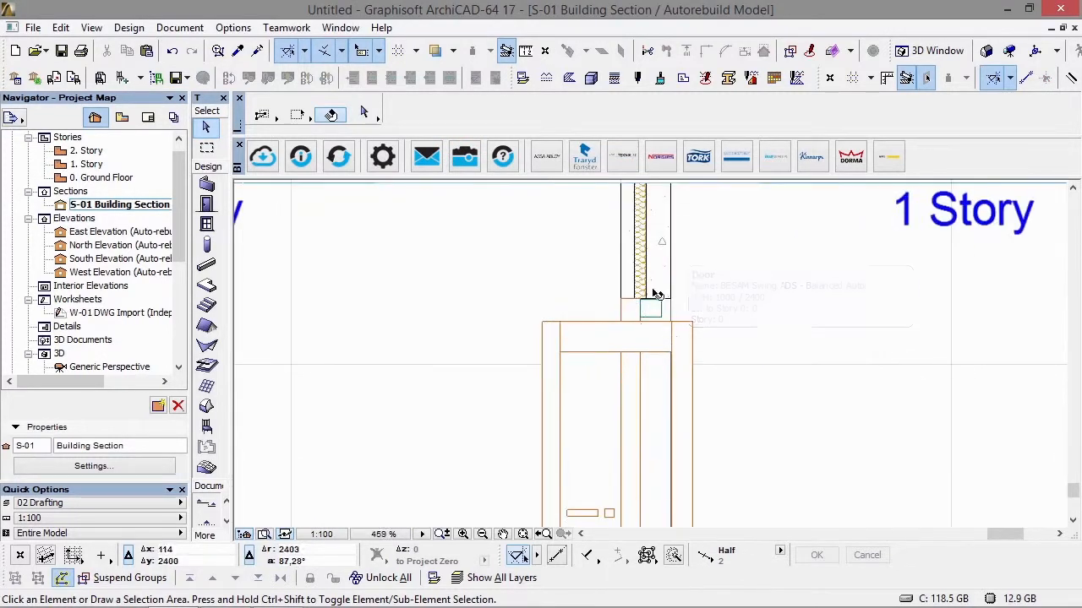
Set the building section's scale to 1:50 and check the frame and operator outline.
click(321, 536)
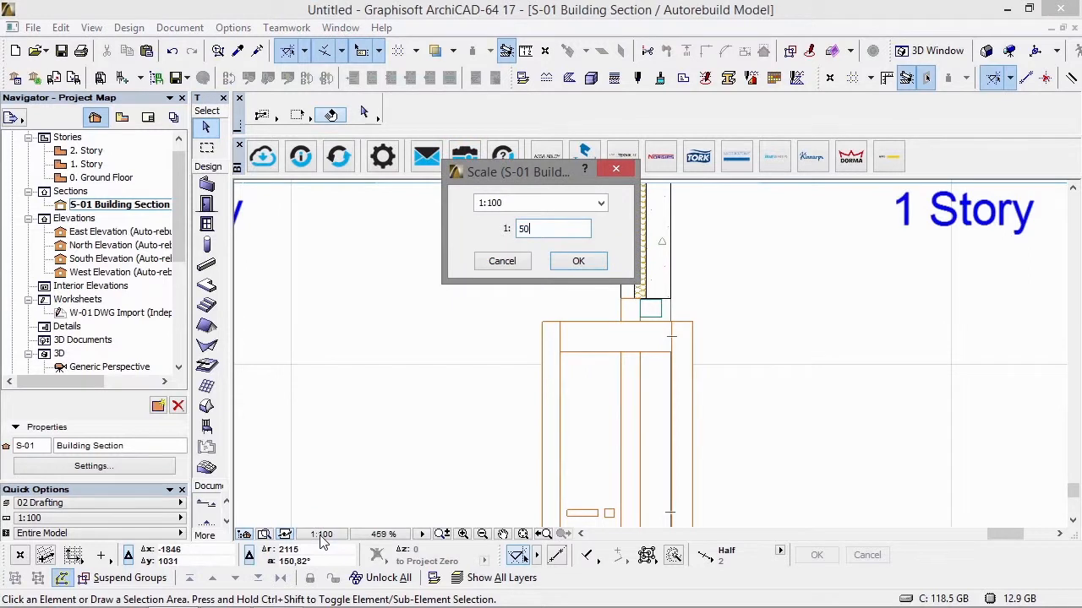
key(Return)
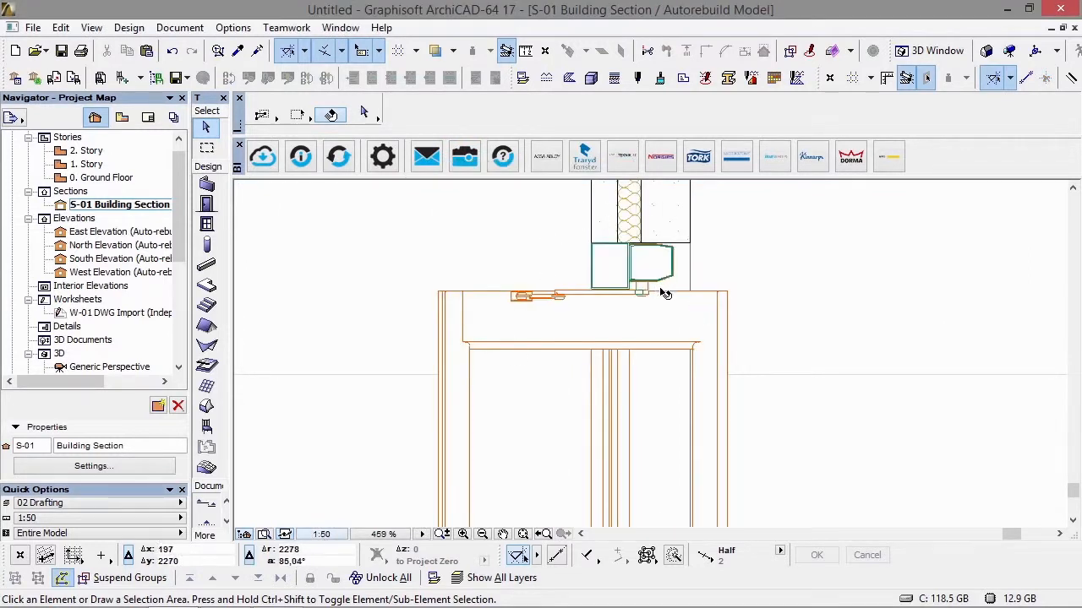
scroll(665, 293, up, 3)
Set the building section's scale to 1:10 and examine the frame profile and operator above the door leaf.
click(311, 540)
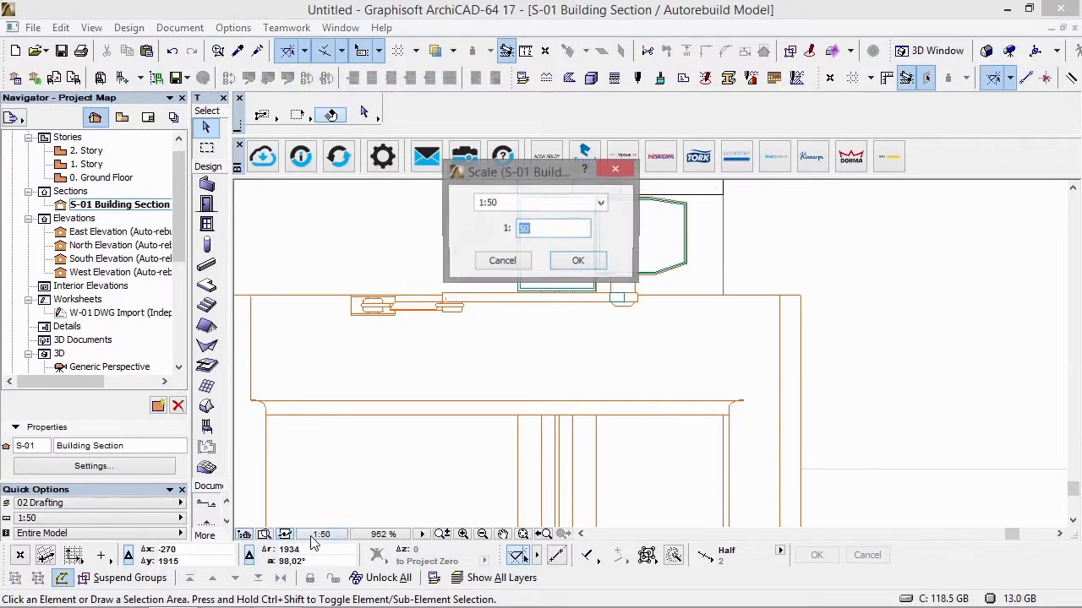
text(10)
key(Return)
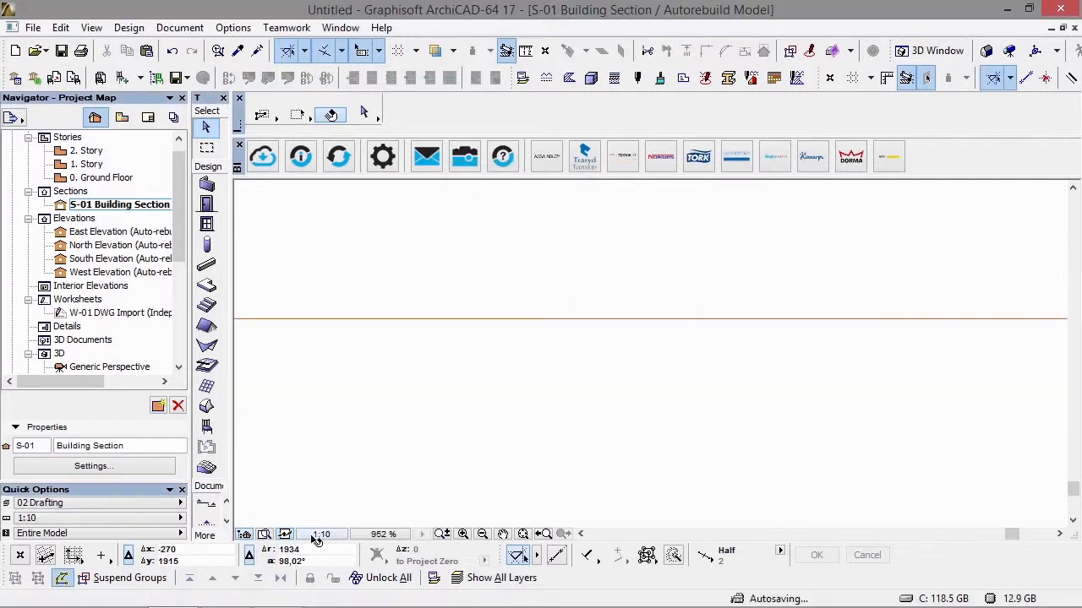
click(543, 535)
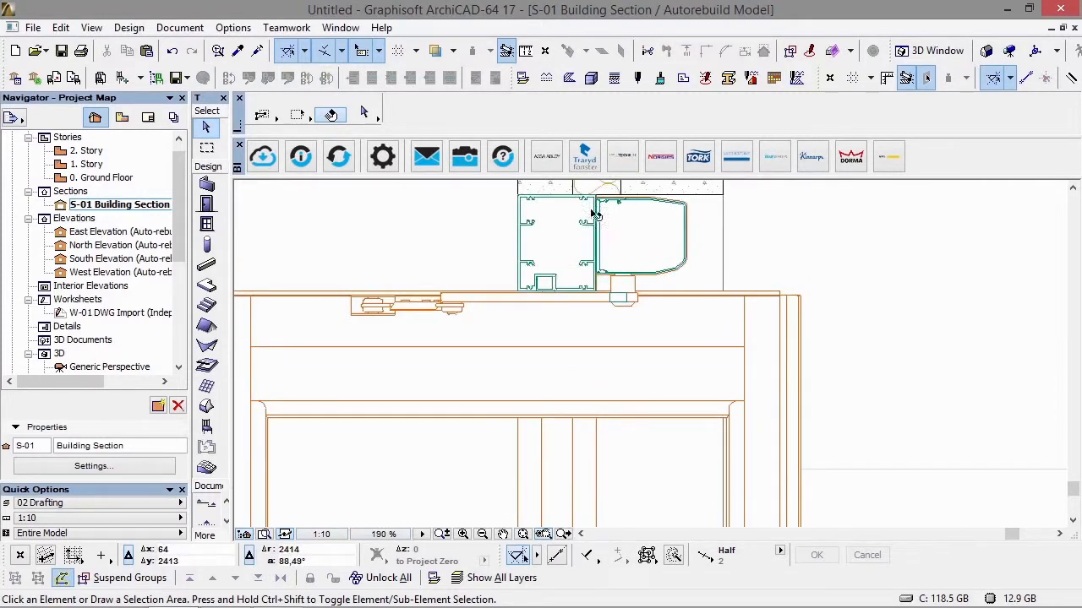
middle_drag(656, 326, 644, 433)
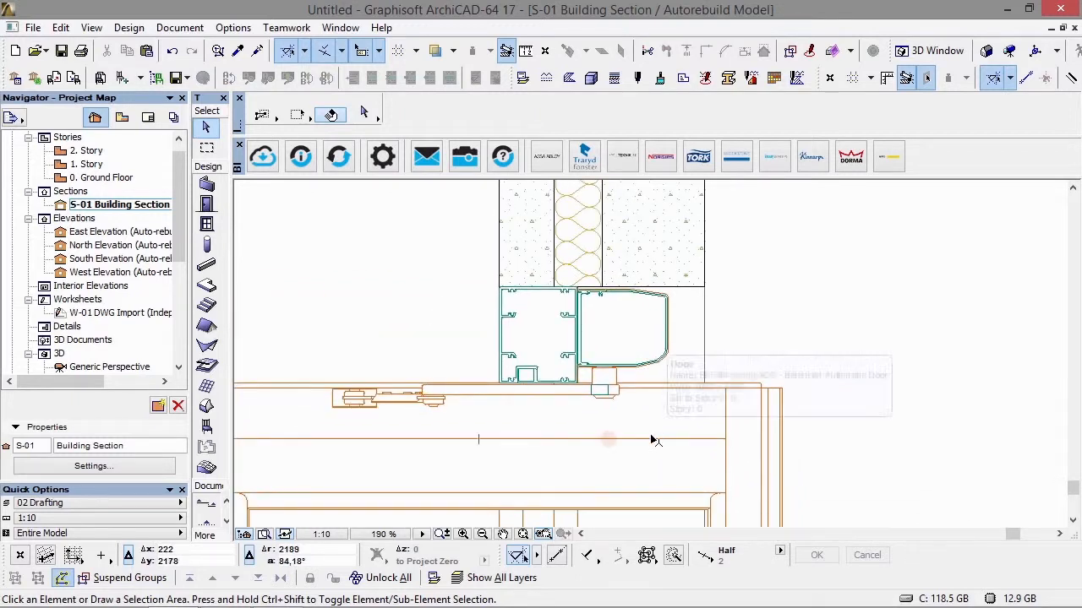
scroll(655, 442, up, 1)
scroll(663, 450, down, 4)
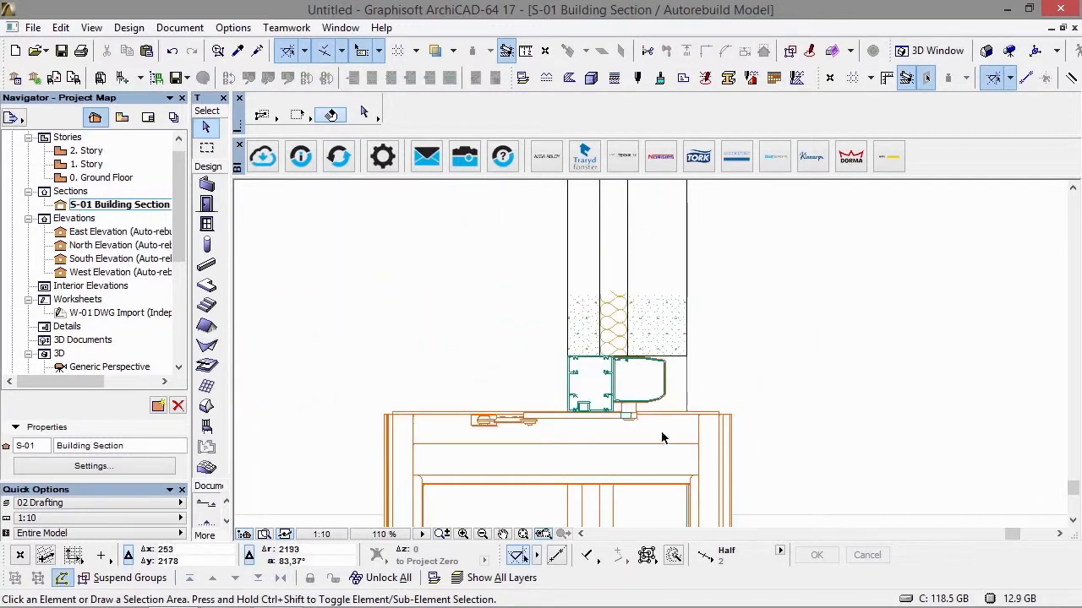
scroll(585, 380, down, 6)
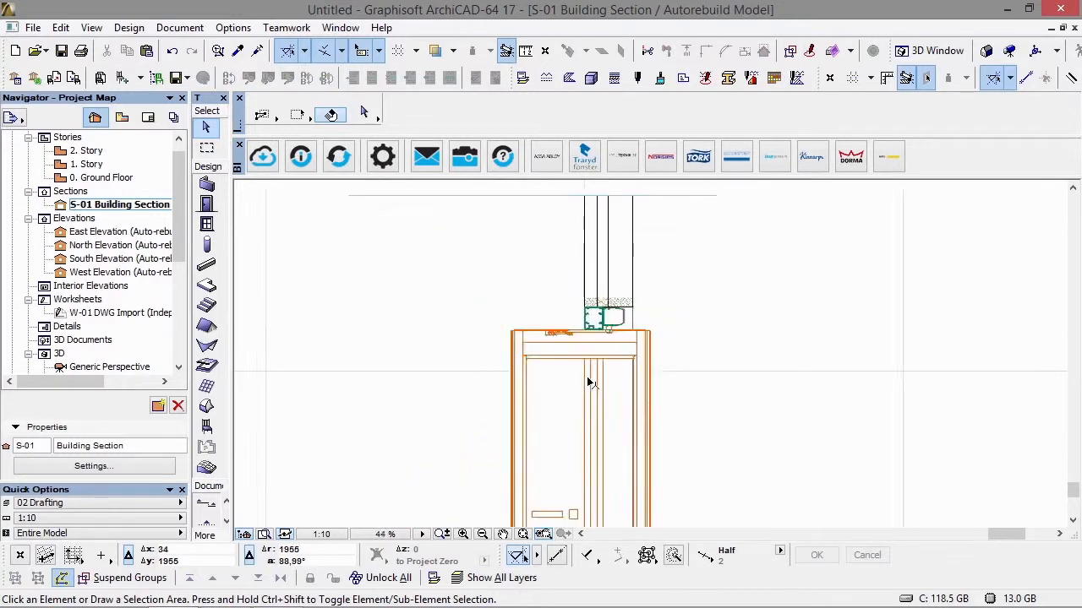
middle_drag(589, 385, 607, 249)
Return to the Ground Floor plan and set its scale to 1:100.
key(F2)
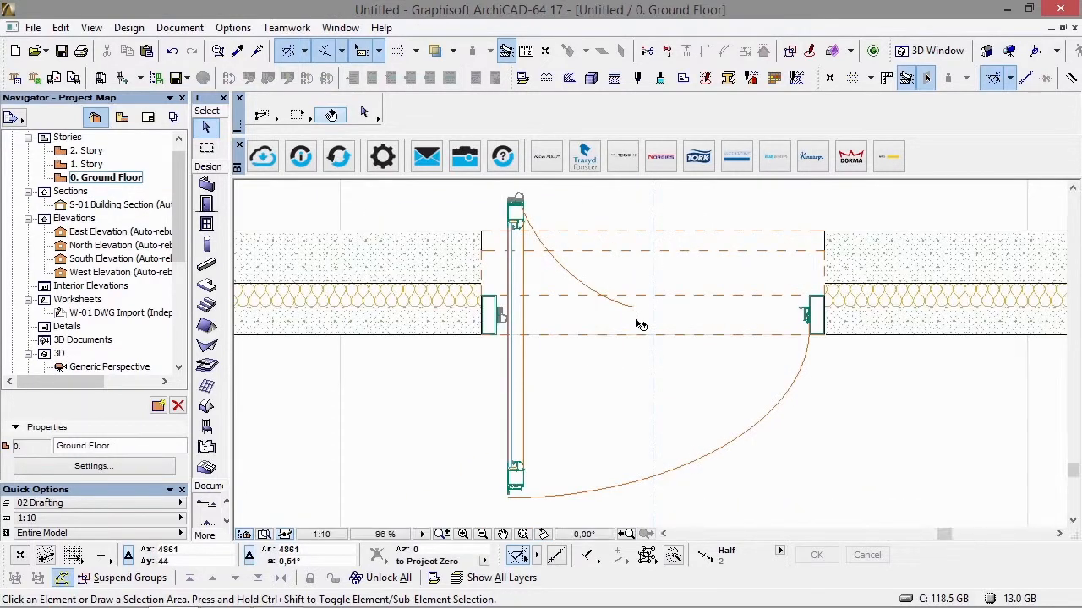
click(324, 536)
text(100)
key(Return)
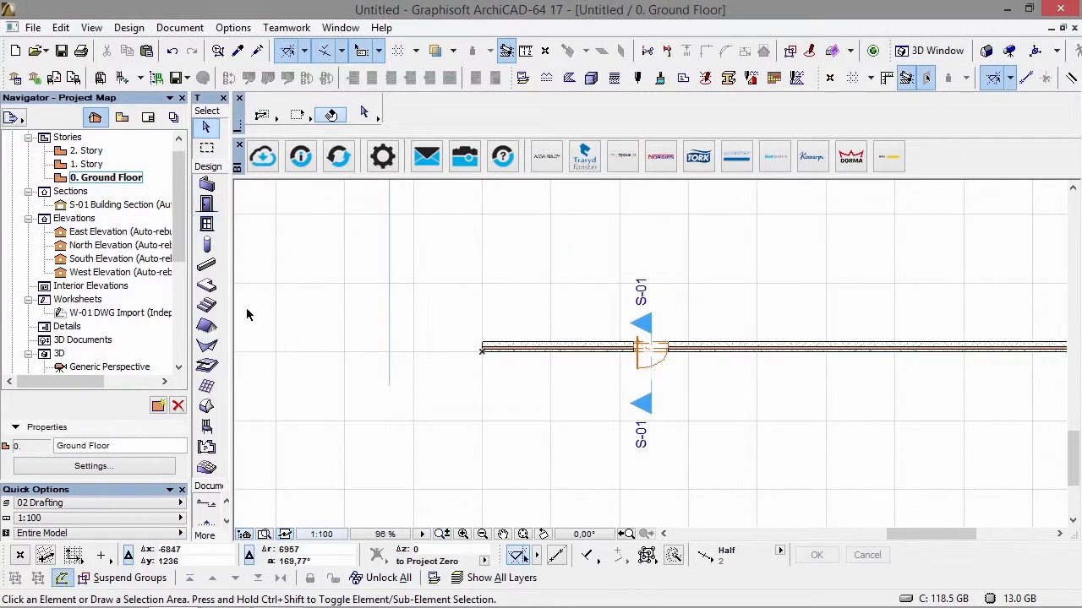
Open the default door settings and choose the double-leaf BESAM Swing ADS balanced door.
double_click(206, 207)
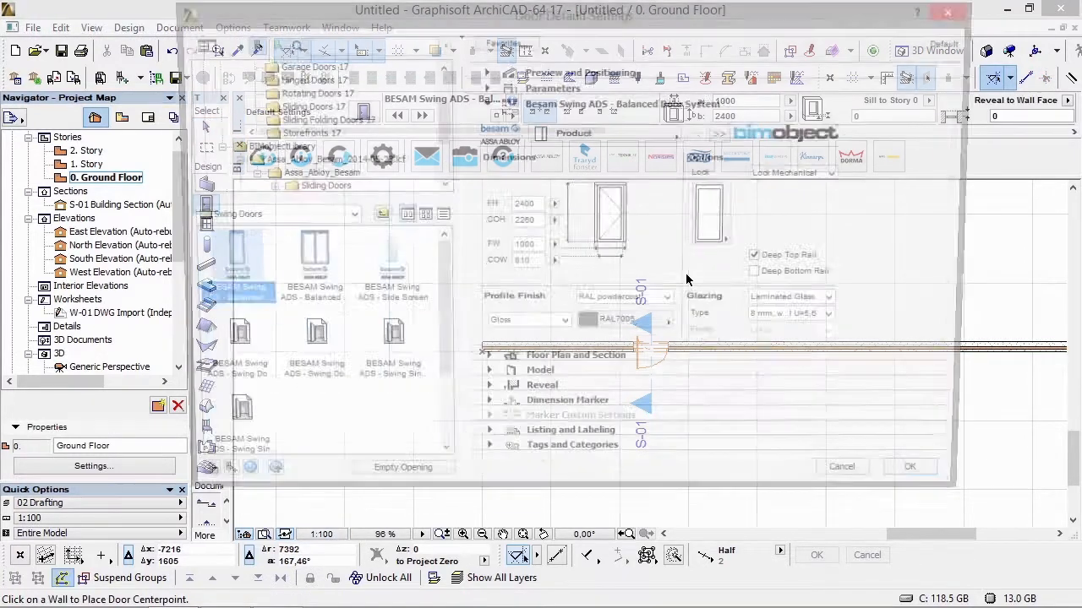
click(306, 268)
click(706, 212)
click(764, 268)
Set the double door's locks to Lock Mechanical/Electro mechanical and Lock Flush bolt, and enable Deep Bottom Rail.
click(826, 179)
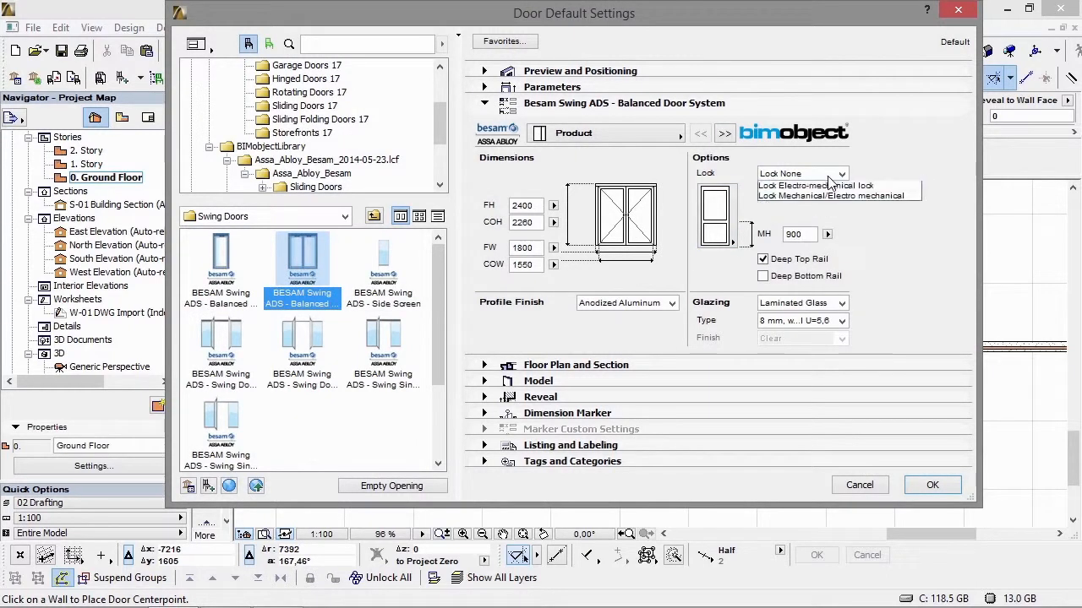
click(835, 203)
click(833, 196)
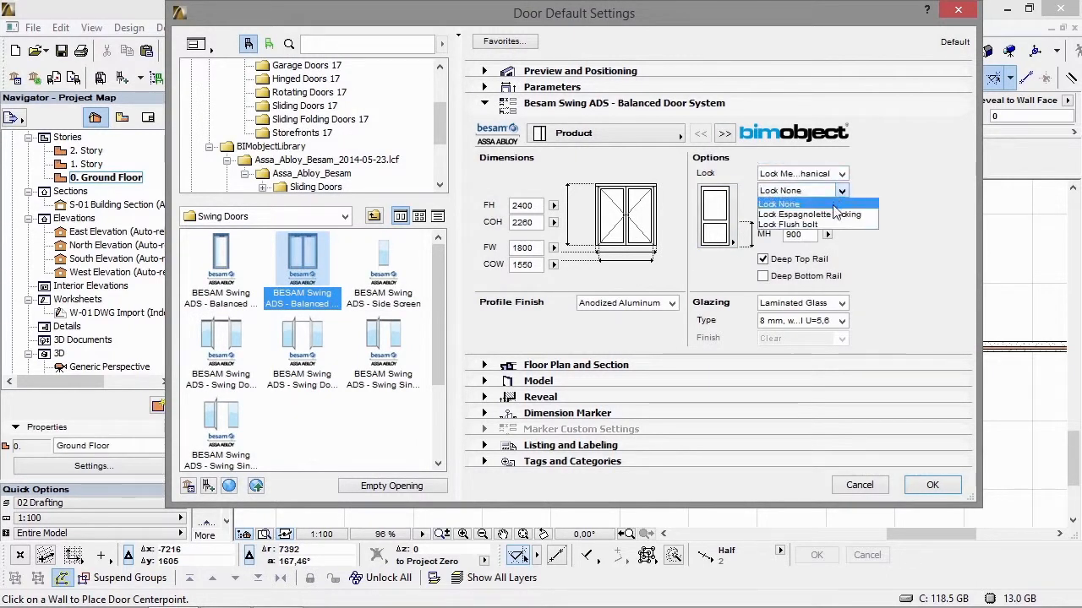
click(832, 225)
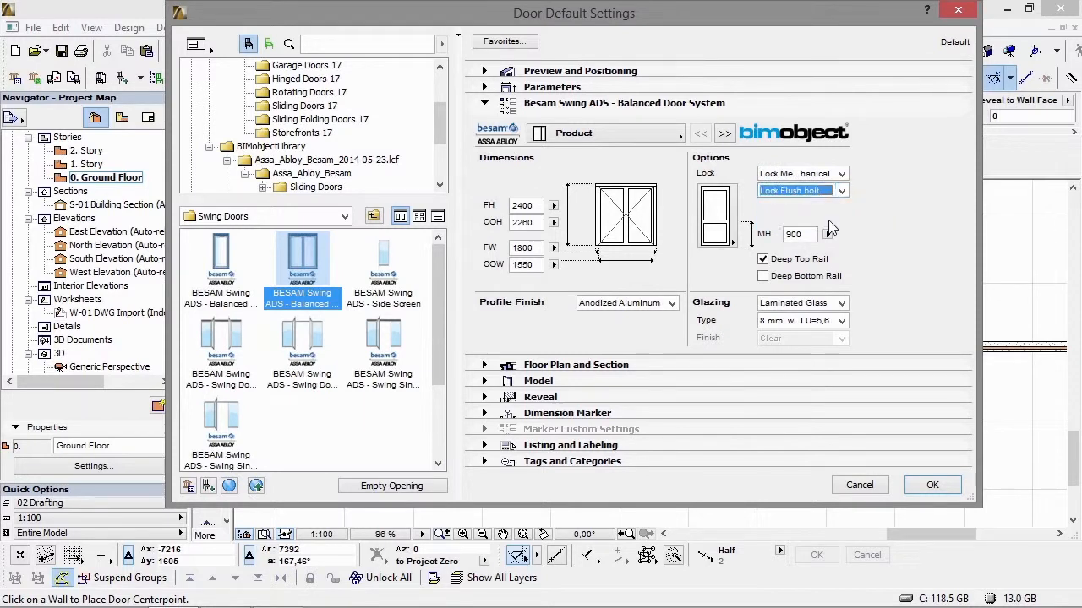
click(829, 236)
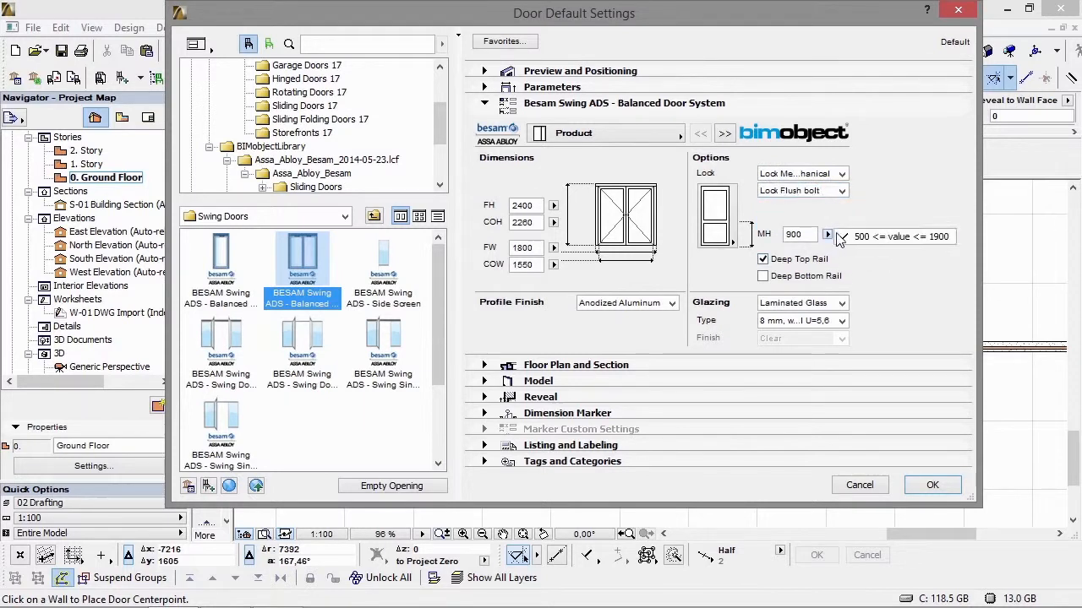
click(837, 304)
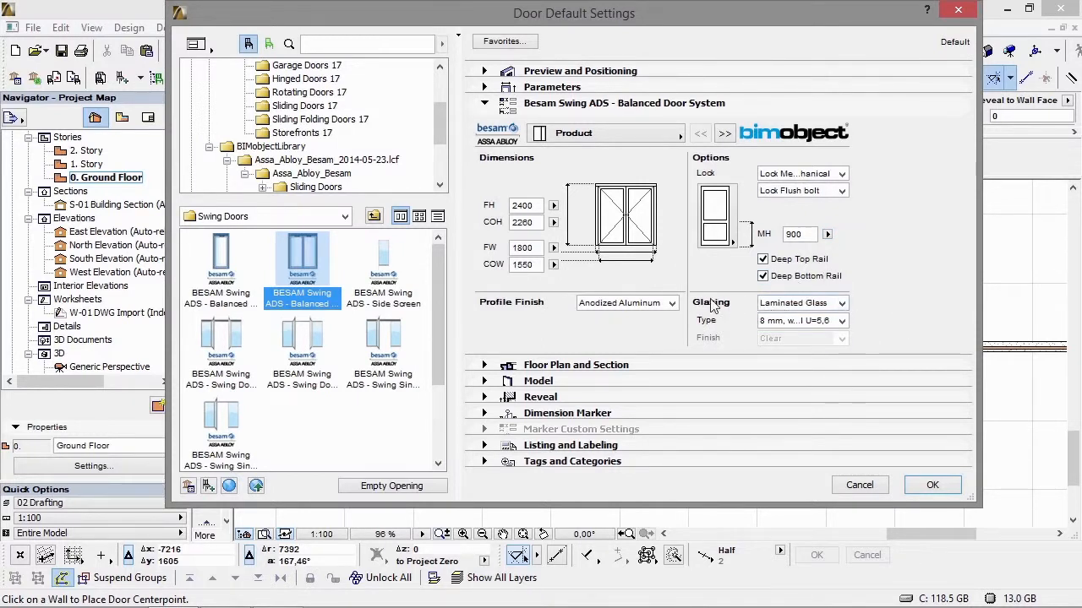
Set the double door's operator to SW200-2 PUSH on its Description page and confirm the settings.
click(724, 136)
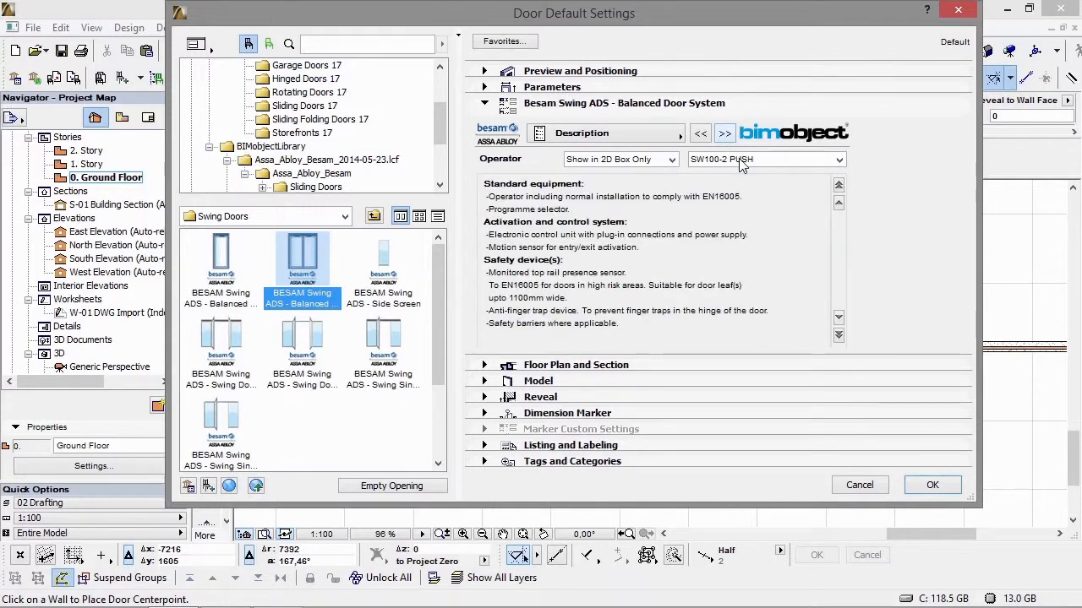
click(735, 166)
click(737, 181)
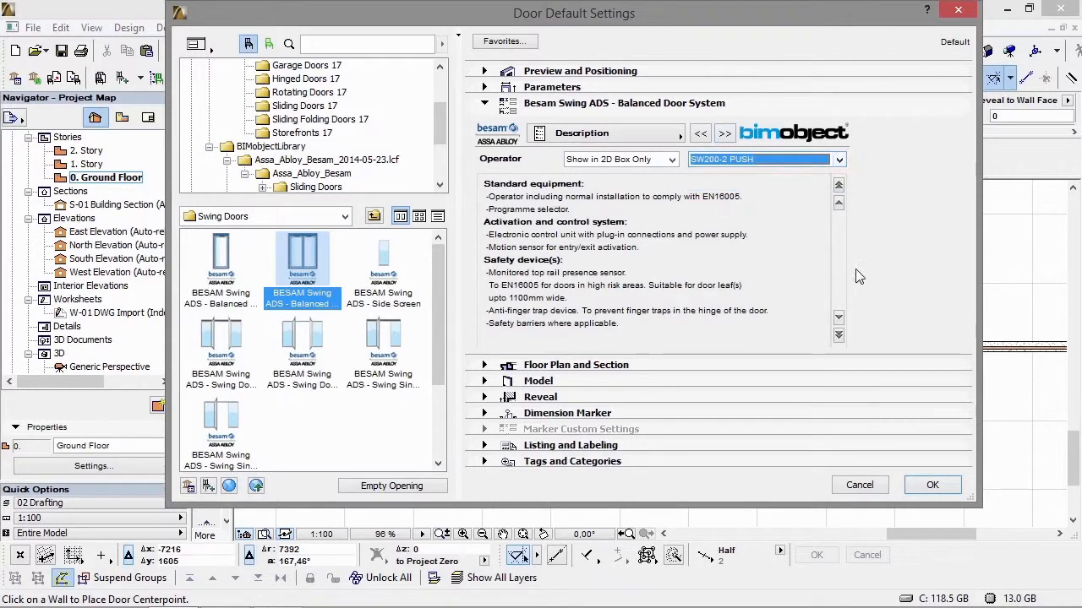
click(931, 484)
Place the double door in the wall beside the single door and select it in the 3D view.
click(747, 350)
click(774, 385)
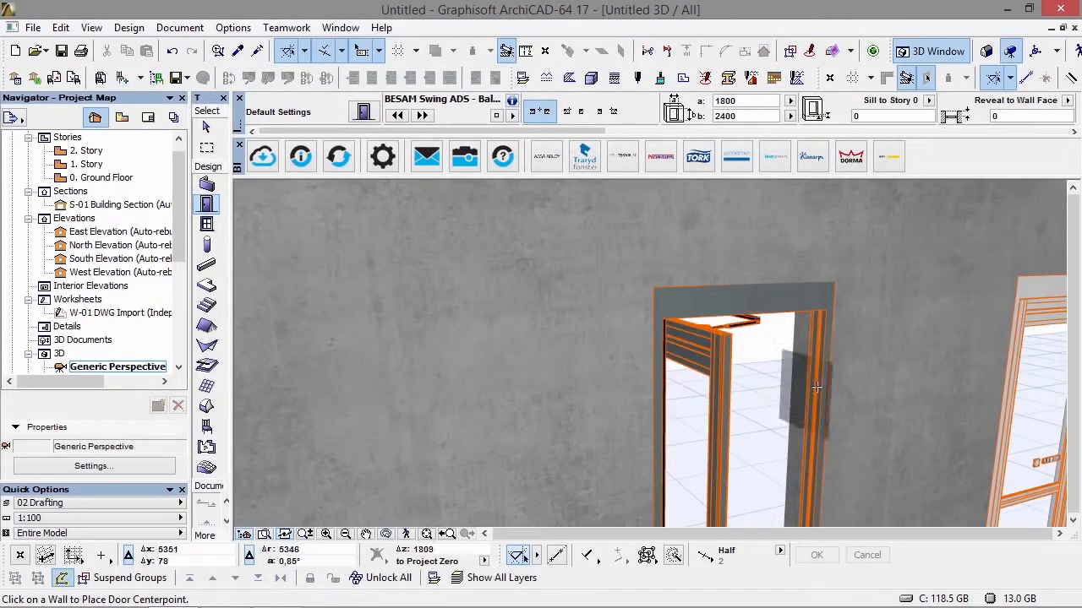
middle_drag(838, 363, 246, 286)
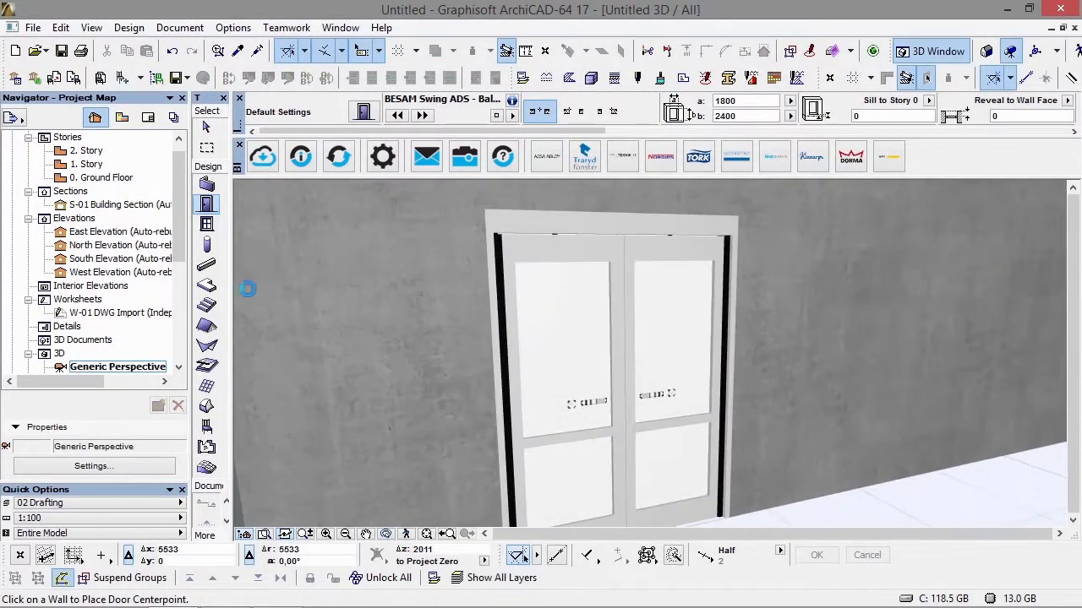
shift+middle_drag(416, 315, 1027, 300)
click(668, 394)
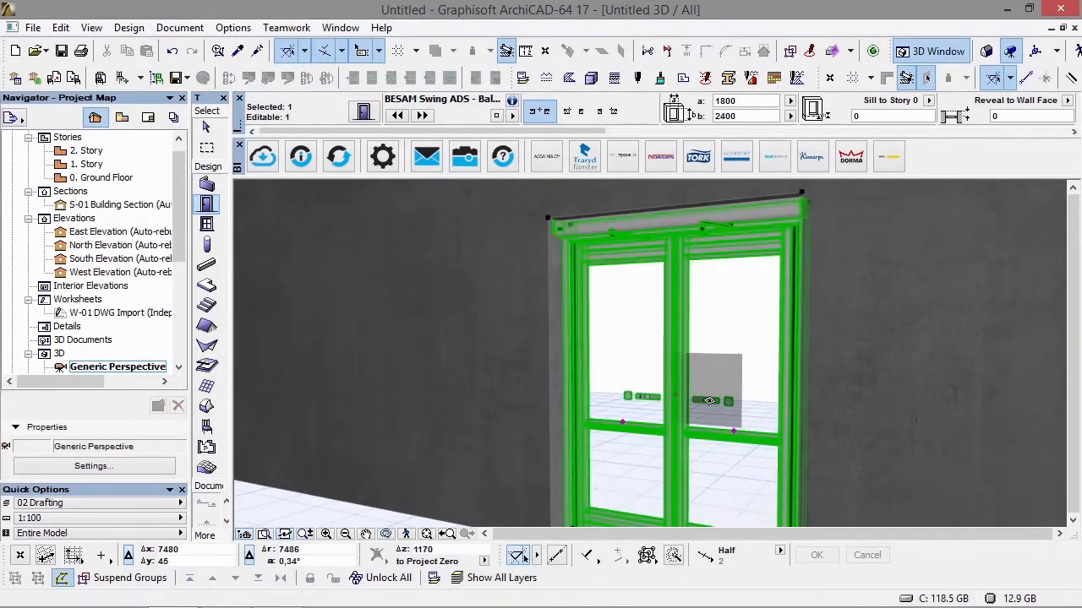
Stretch the 3D opening angle of both leaves of the double door to 90°.
click(676, 390)
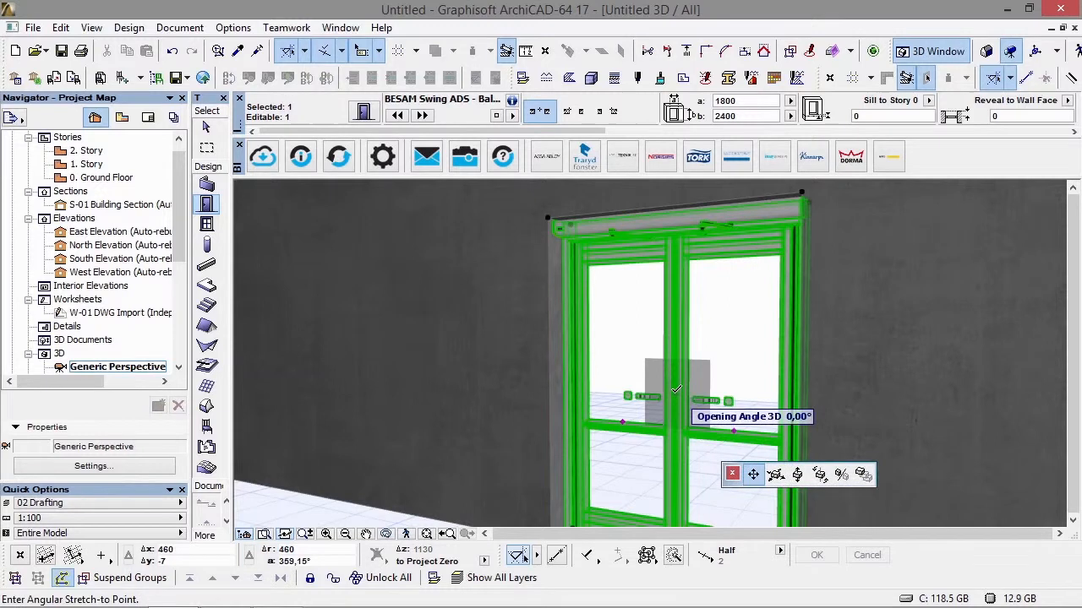
click(731, 473)
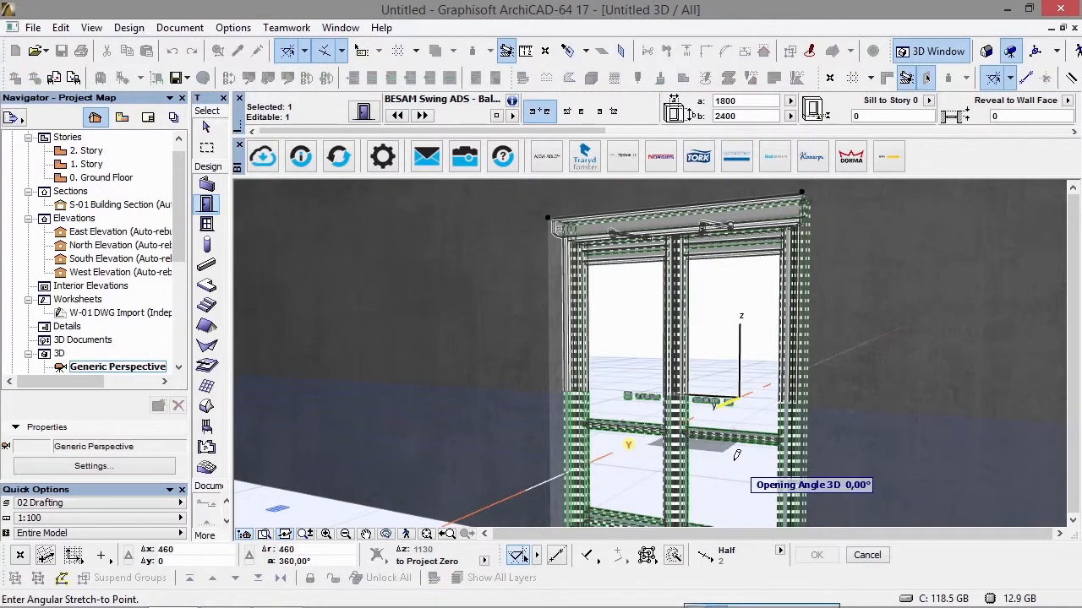
click(740, 427)
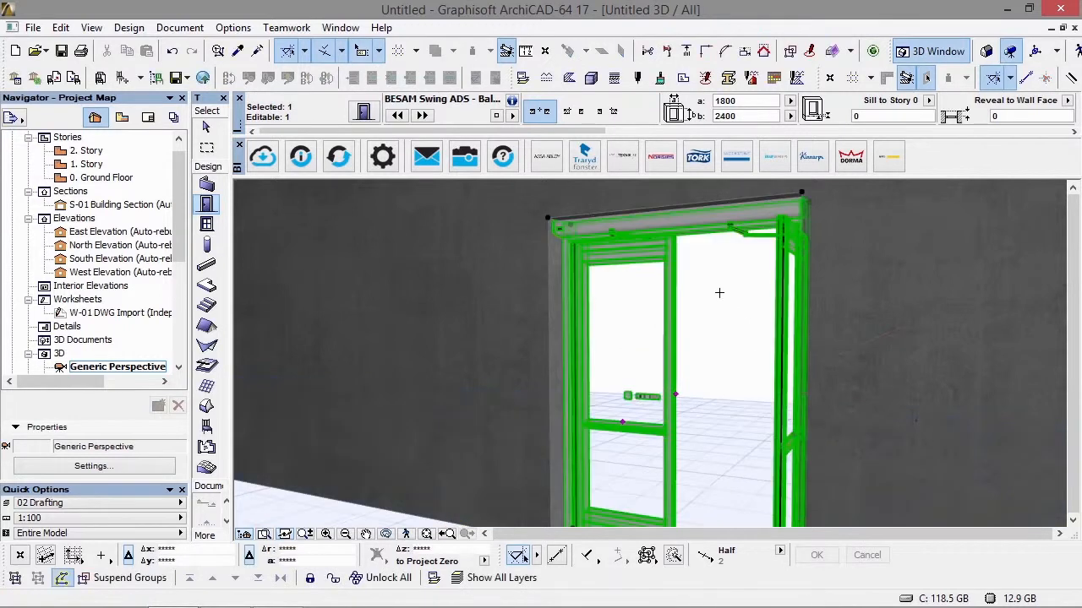
click(678, 394)
click(729, 476)
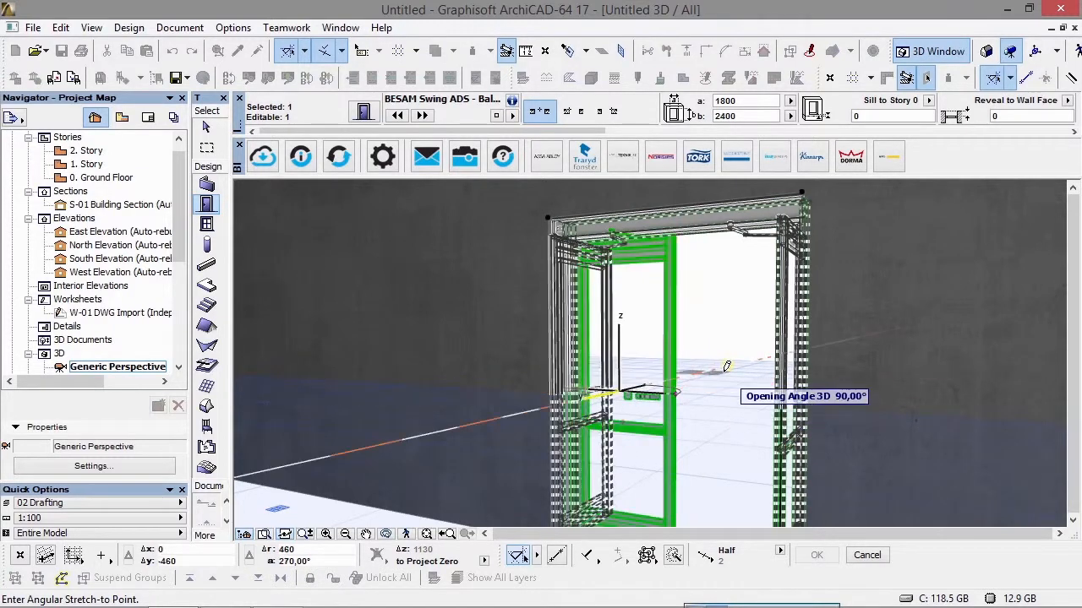
click(605, 390)
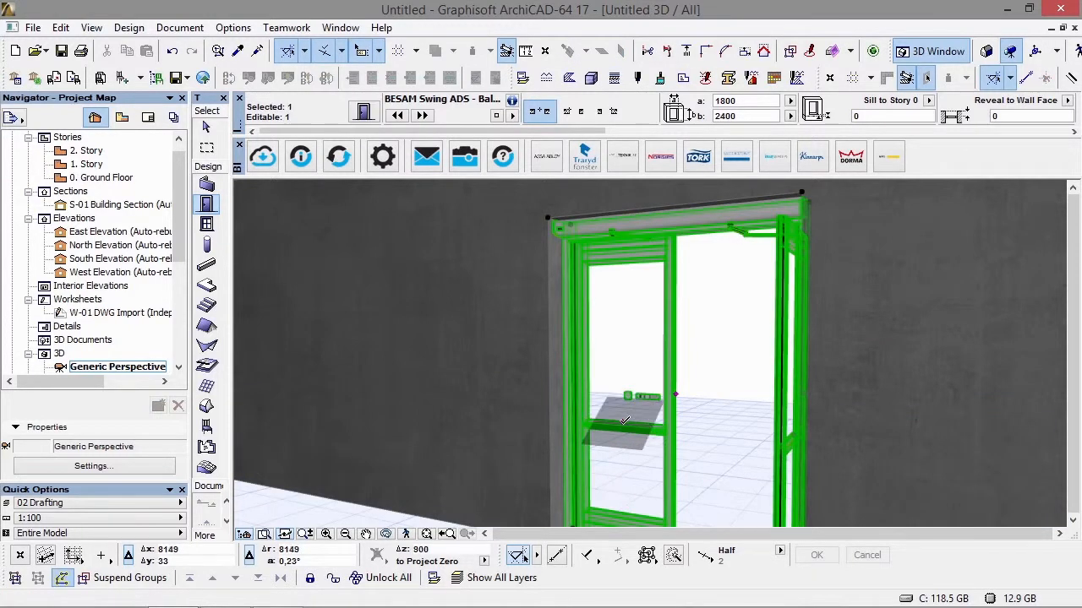
Lower the double door's midrail by stretching its height directly in the 3D view.
click(624, 420)
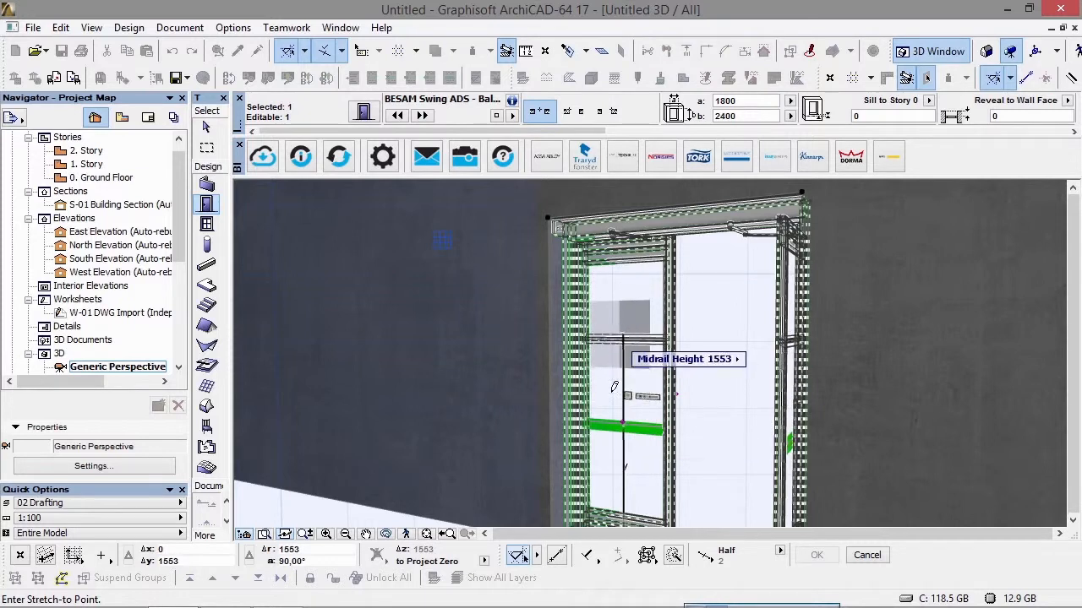
click(655, 435)
shift+middle_drag(657, 429, 966, 461)
shift+middle_drag(668, 433, 498, 448)
Select the double door and set its Reveal to Wall Face to 250, checking its position from both sides of the wall.
shift+click(636, 355)
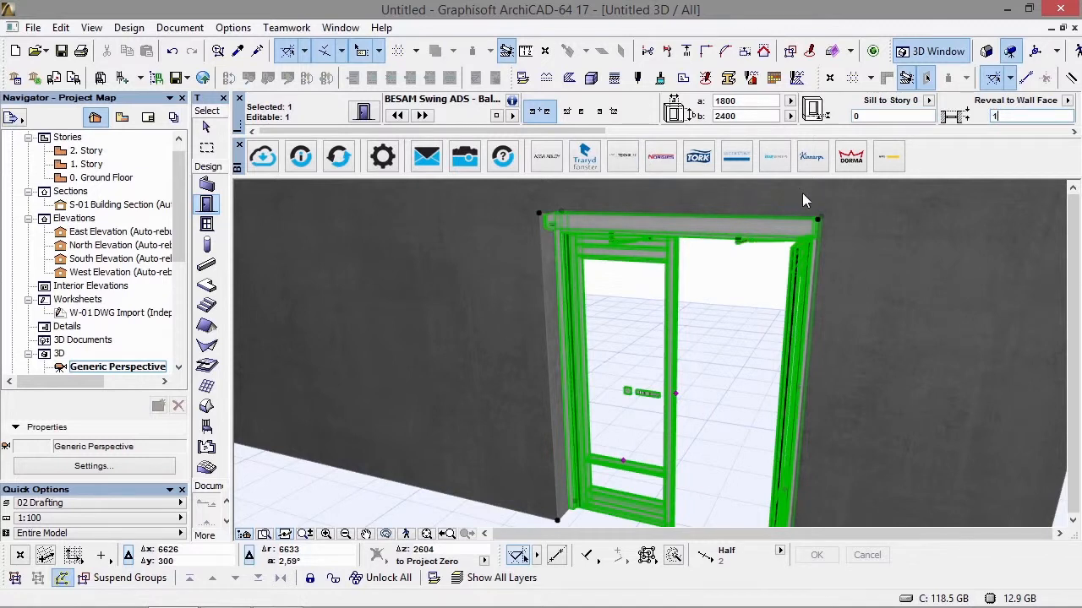
shift+middle_drag(797, 227, 423, 274)
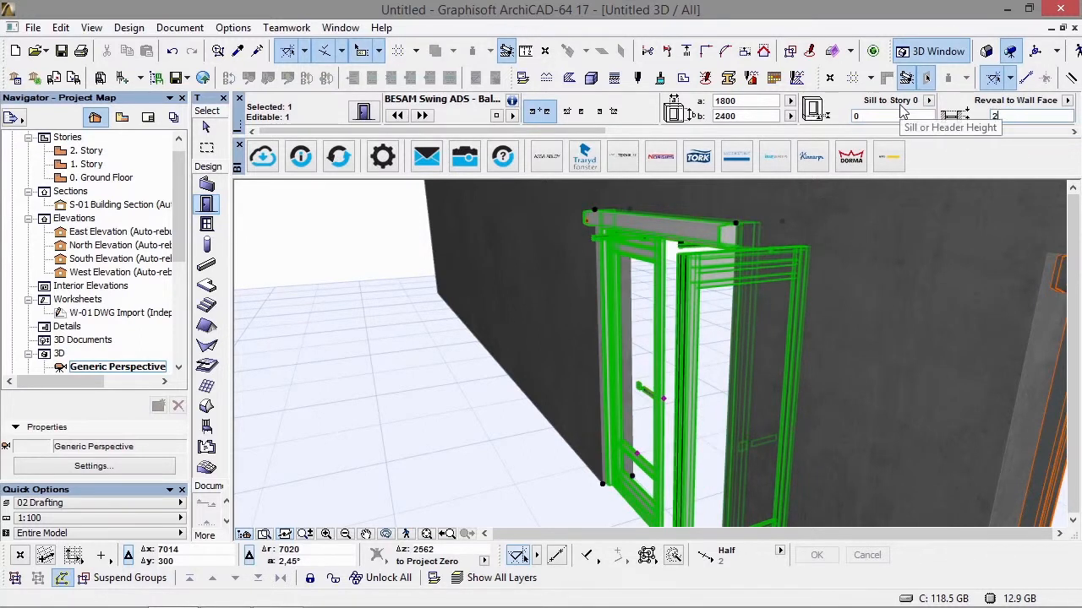
key(Return)
shift+middle_drag(522, 275, 121, 280)
shift+middle_drag(609, 306, 835, 285)
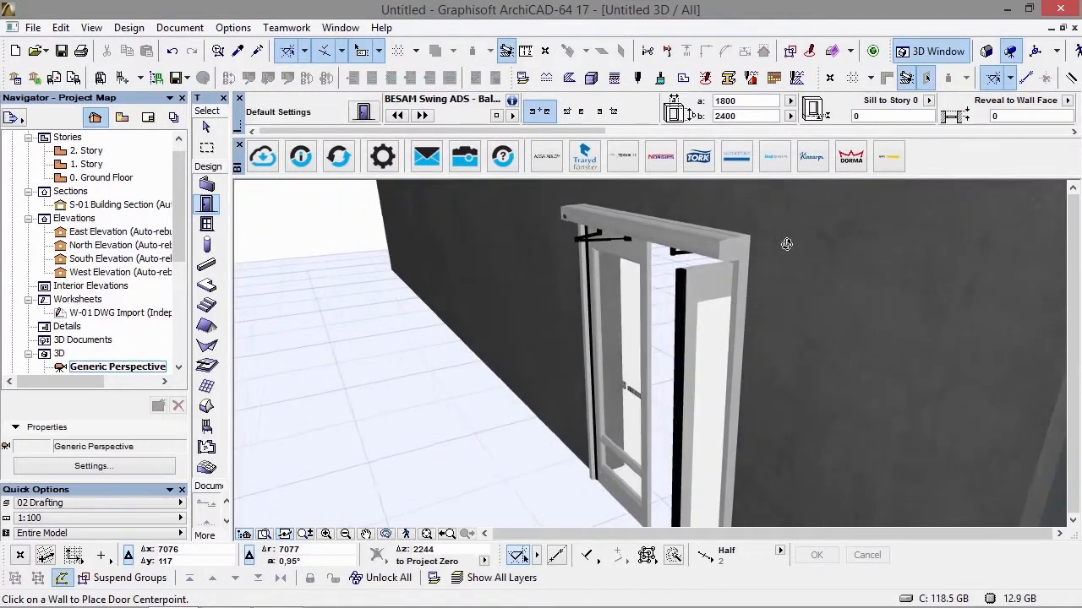
click(725, 251)
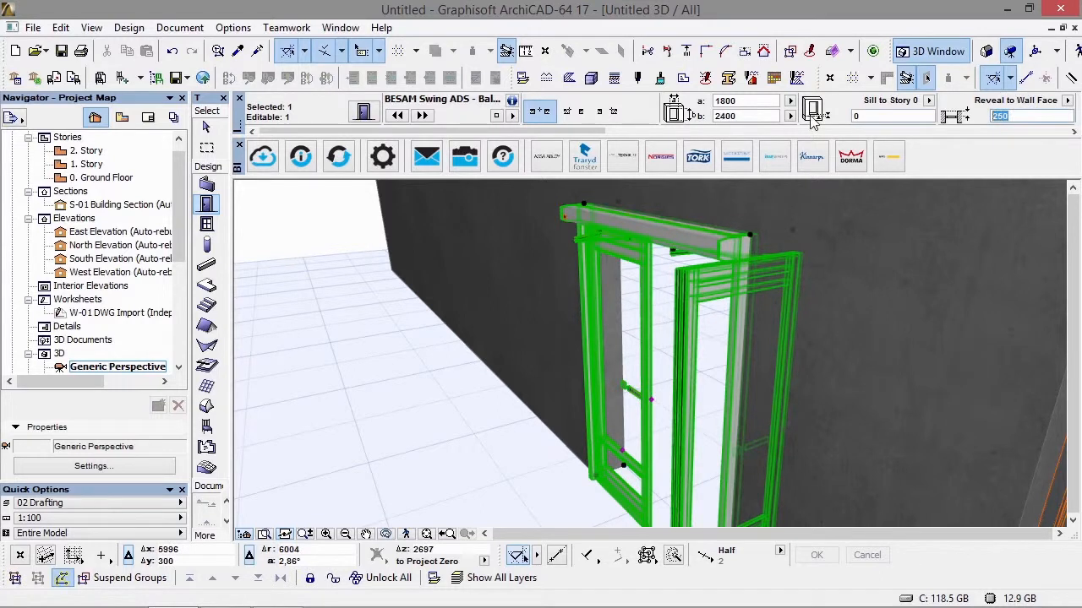
key(Escape)
Show the ground floor plan and examine the 2D symbol of the double door with its opened leaves.
shift+middle_drag(448, 454, 767, 433)
key(F2)
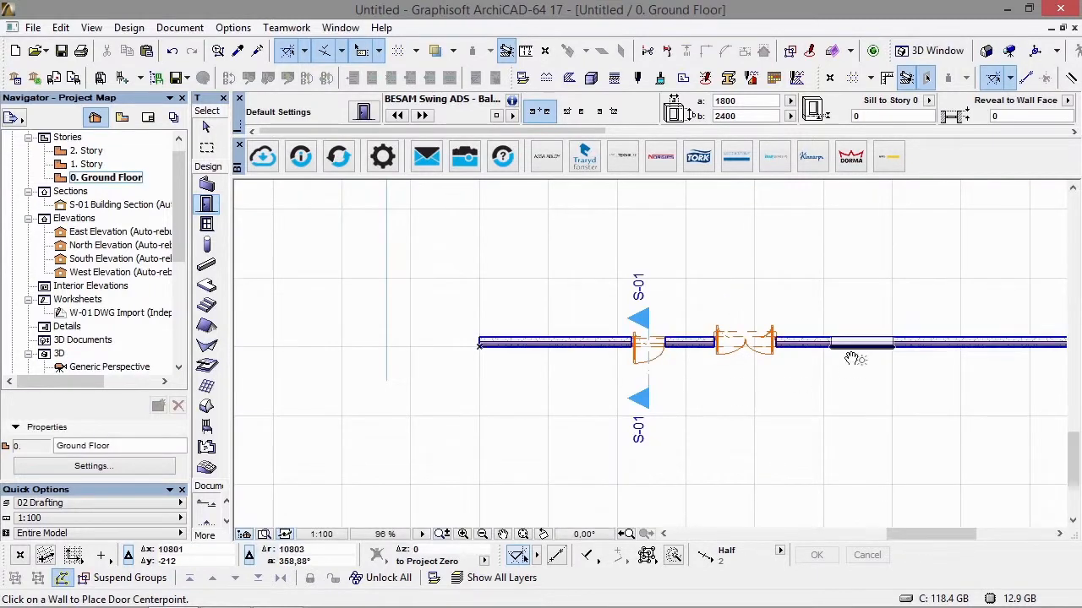
scroll(713, 365, down, 3)
scroll(702, 372, up, 8)
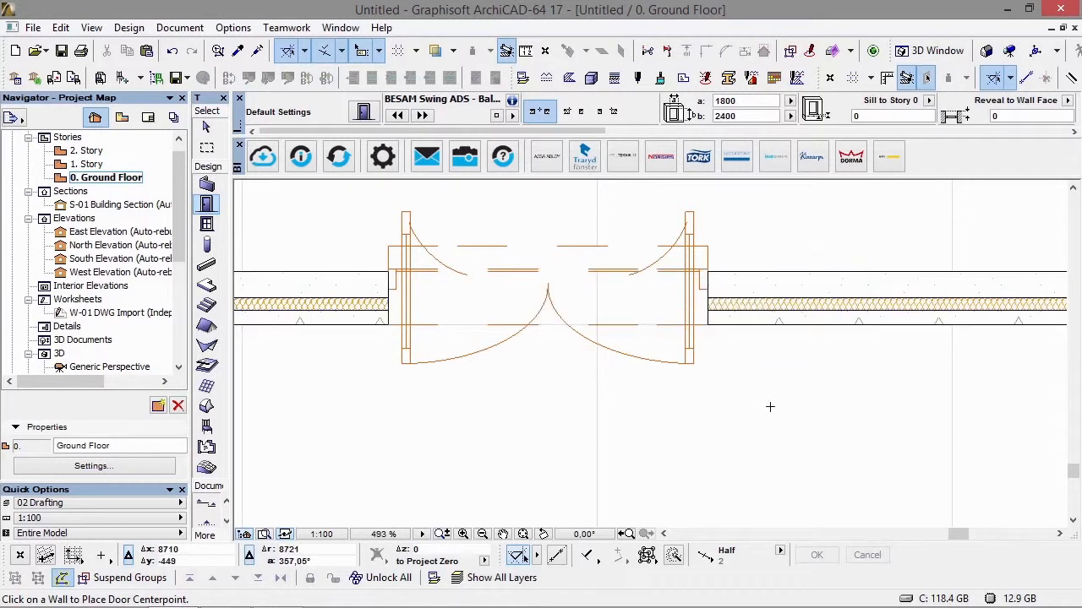
scroll(799, 395, down, 1)
scroll(800, 394, down, 5)
middle_drag(788, 400, 529, 401)
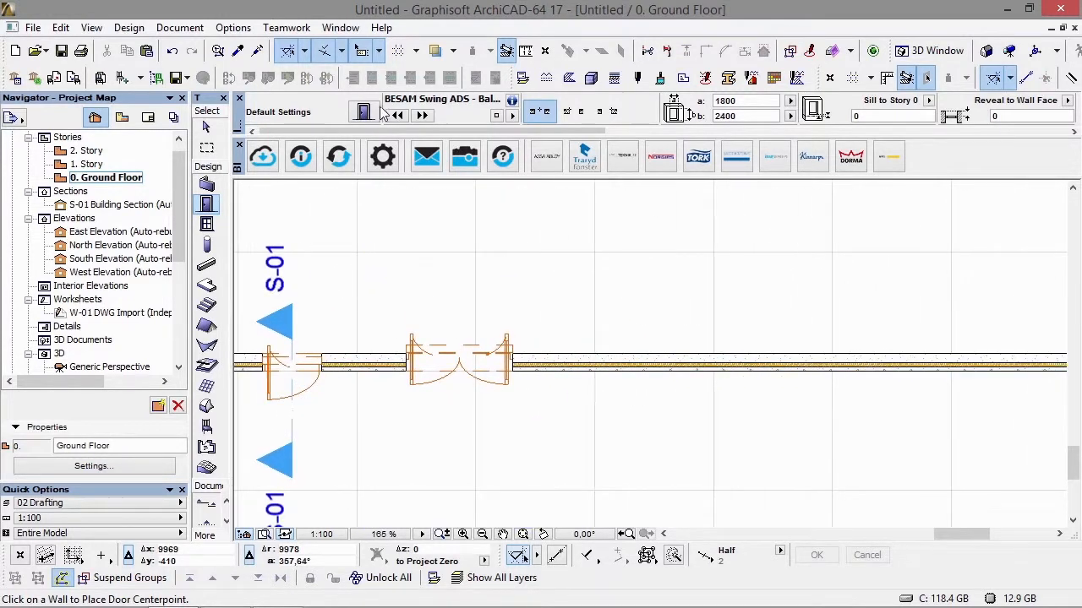
Choose the BESAM Swing ADS - Side Screen as the default door, add a midrail, and confirm after browsing its settings pages.
click(363, 111)
click(383, 269)
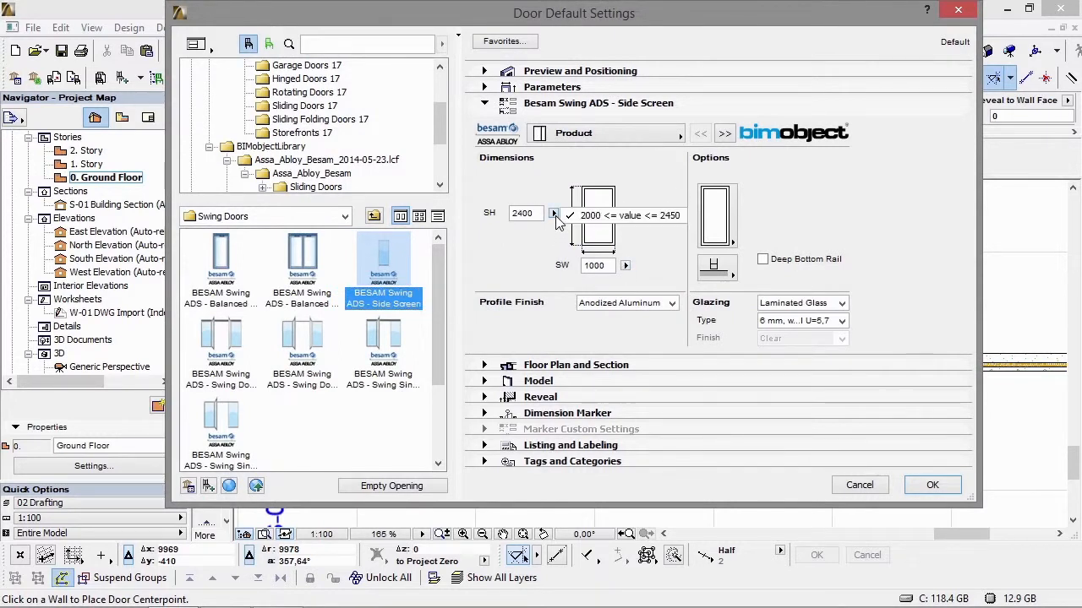
click(717, 211)
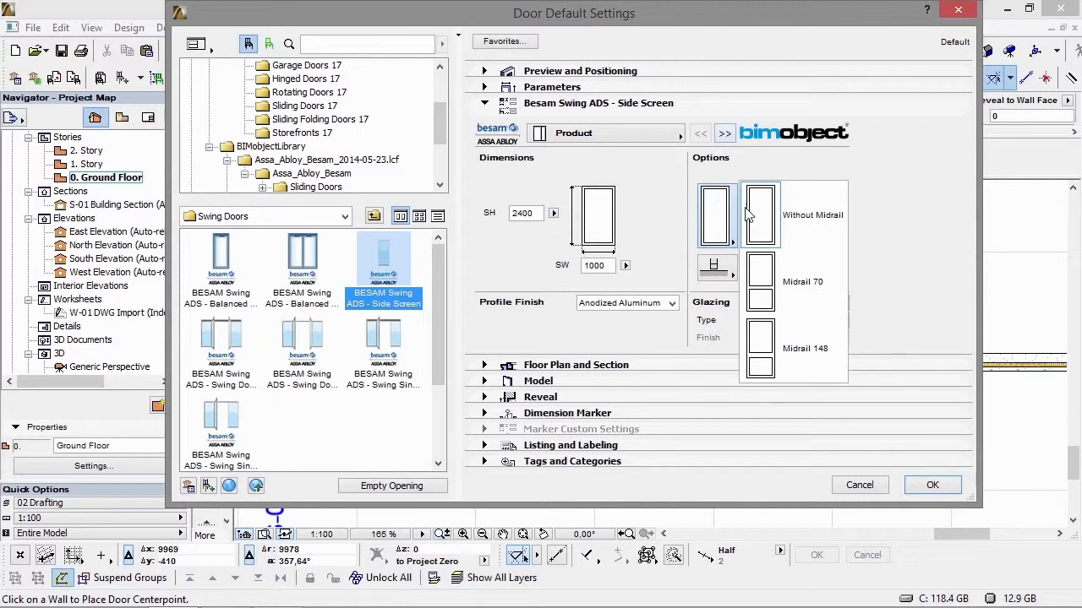
click(777, 332)
click(712, 270)
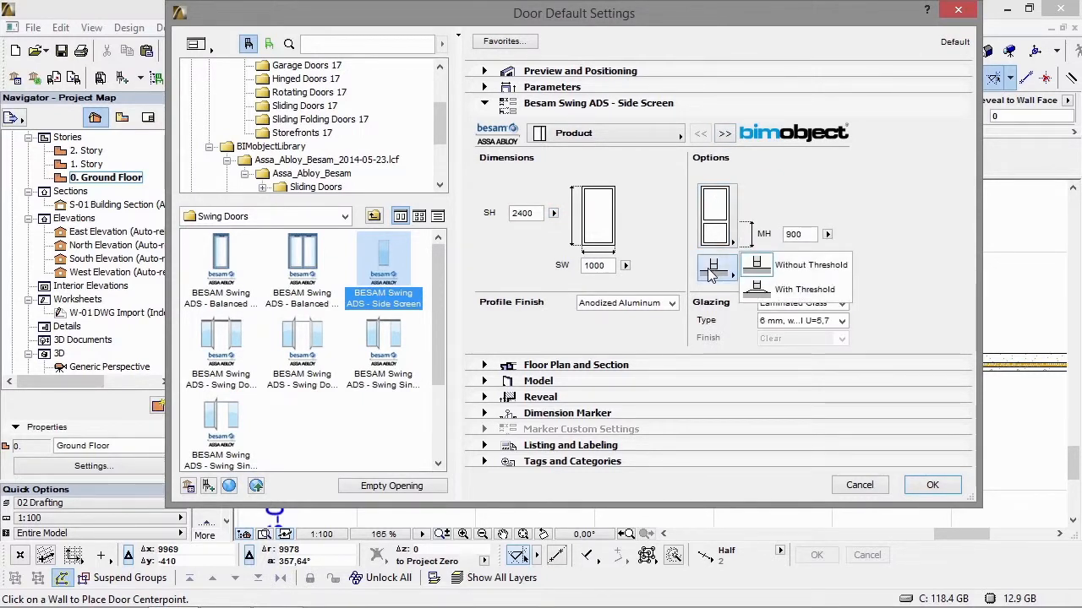
click(711, 275)
click(725, 134)
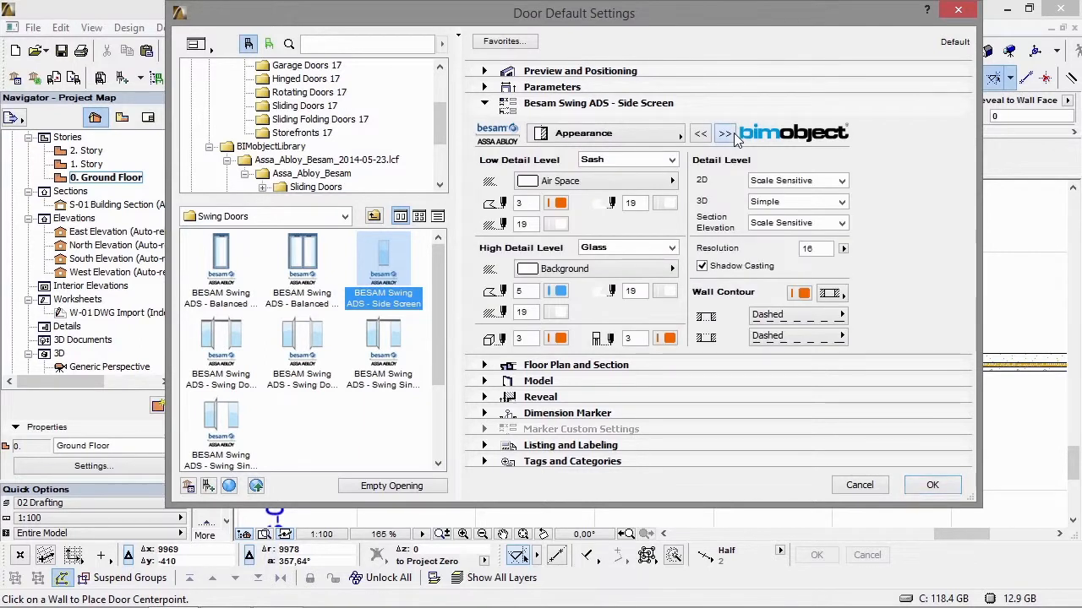
click(730, 134)
click(933, 485)
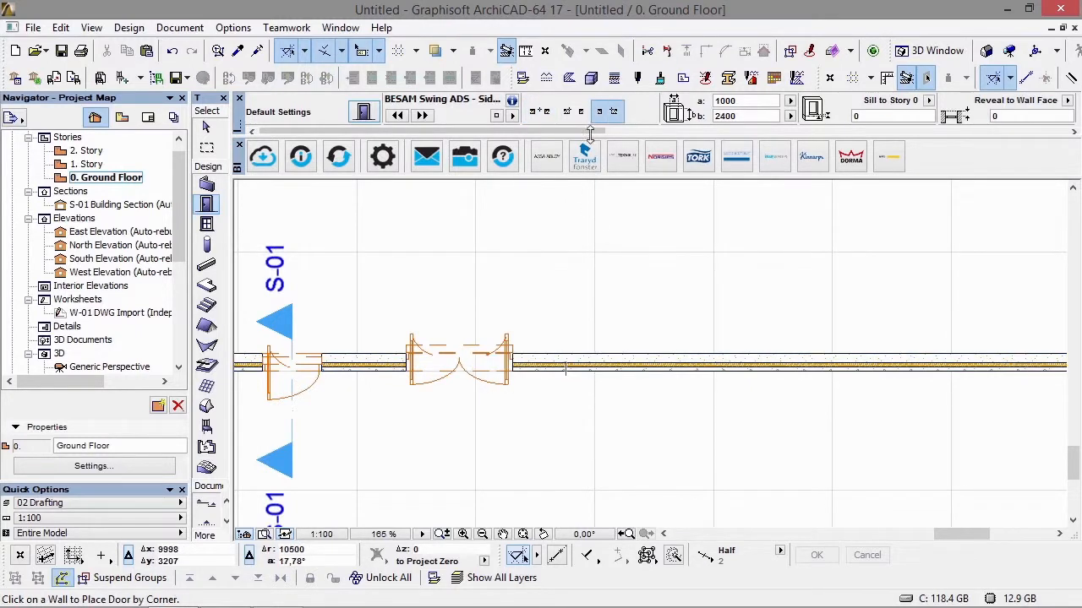
Place the side screen in the wall directly against the double door's frame and show it in 3D.
click(516, 369)
key(Escape)
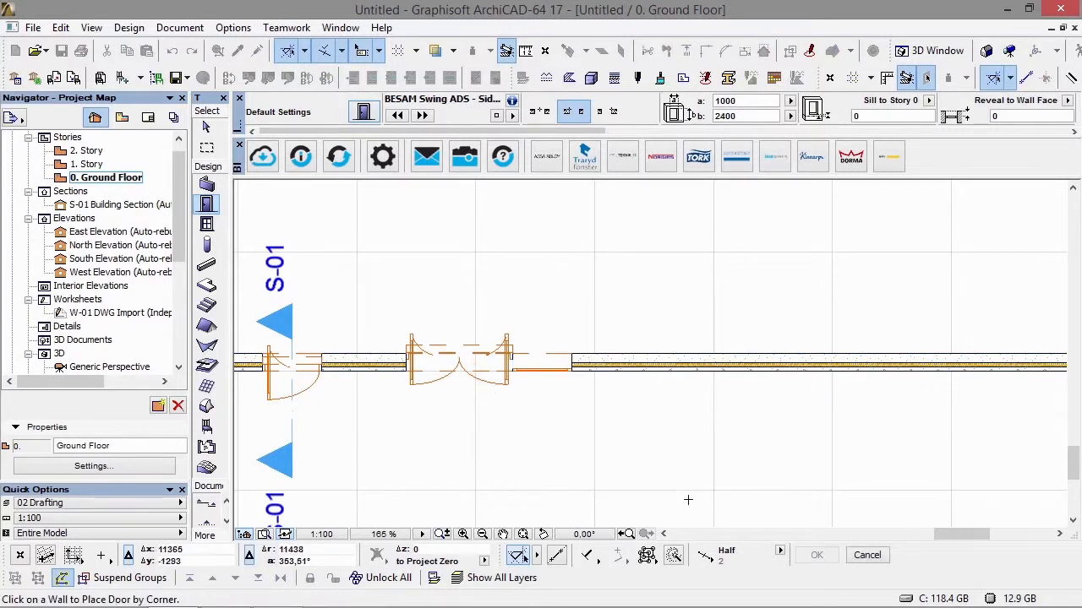
key(F3)
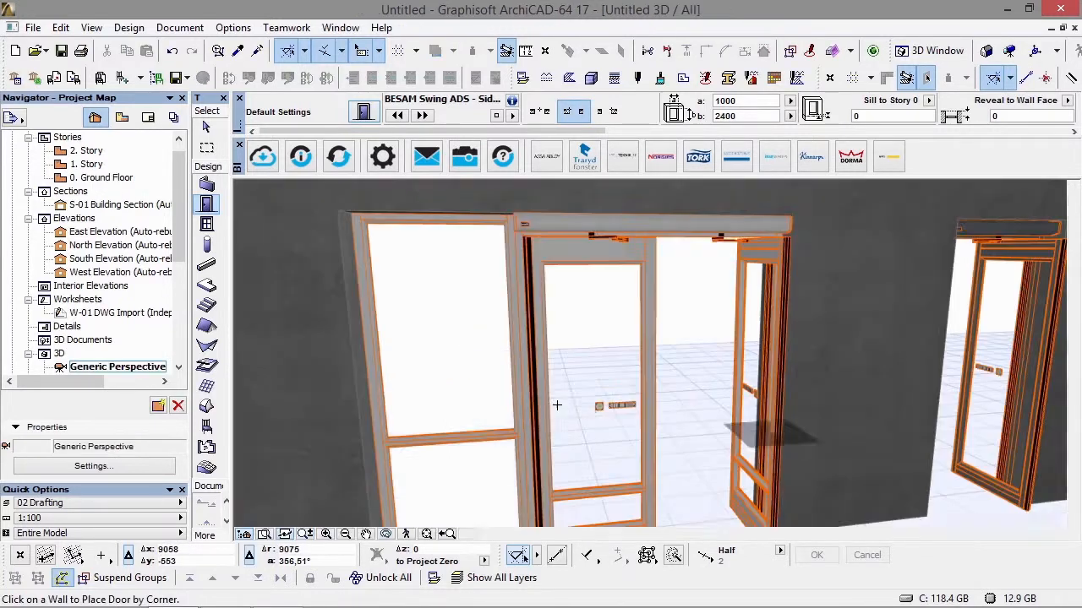
Select the side screen and set its Reveal to Wall Face to 200.
middle_drag(516, 319, 1000, 312)
click(695, 279)
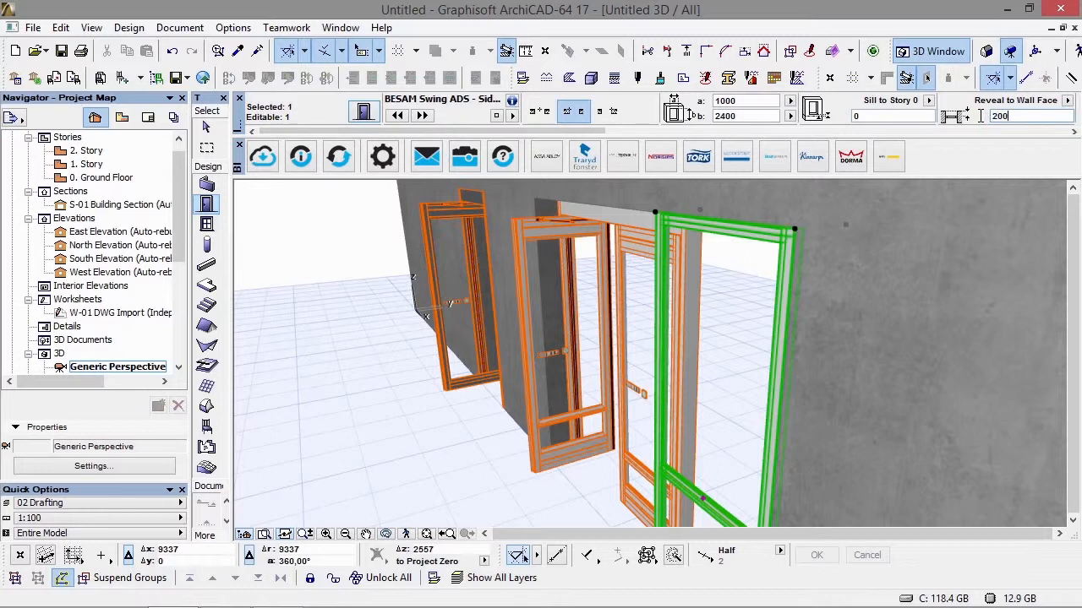
key(Return)
key(Escape)
Lower the side screen's midrail in 3D to line up with the double door's midrail.
shift+middle_drag(631, 304, 279, 287)
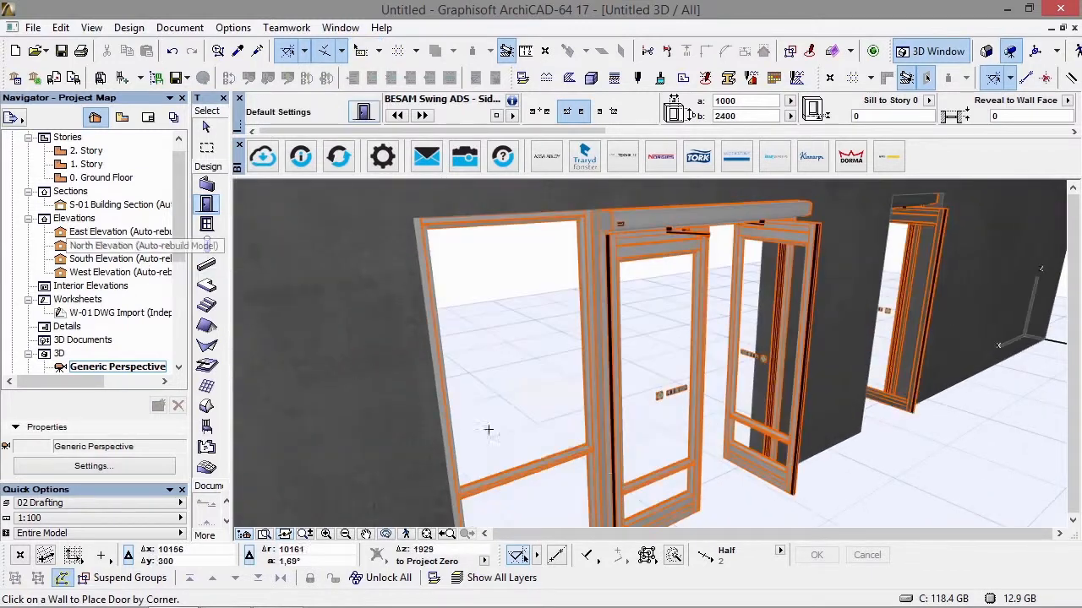
scroll(487, 430, up, 3)
click(519, 370)
key(Escape)
shift+click(529, 374)
click(524, 369)
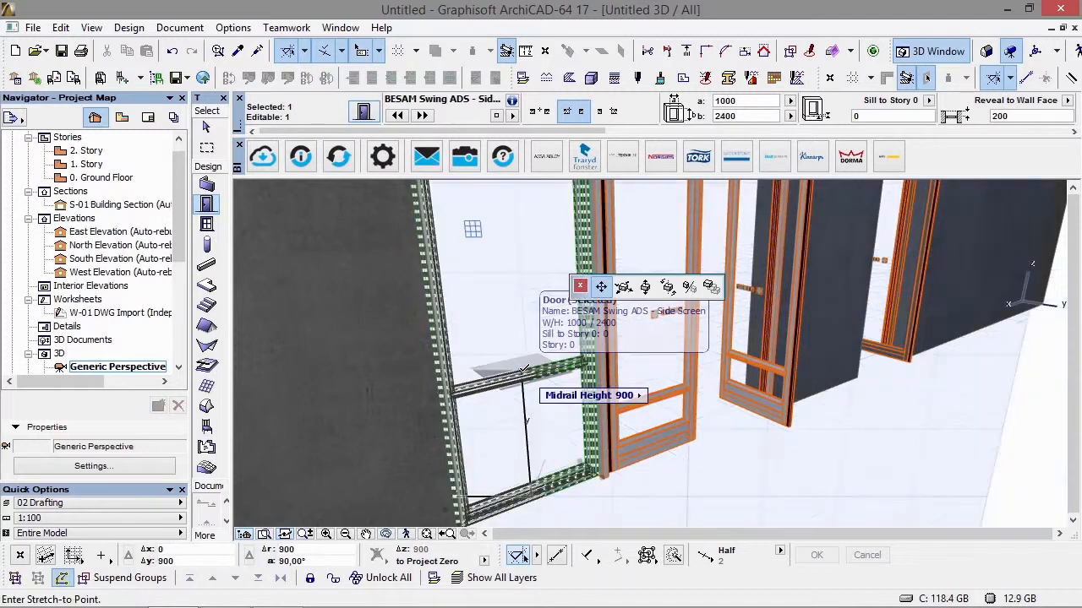
click(649, 396)
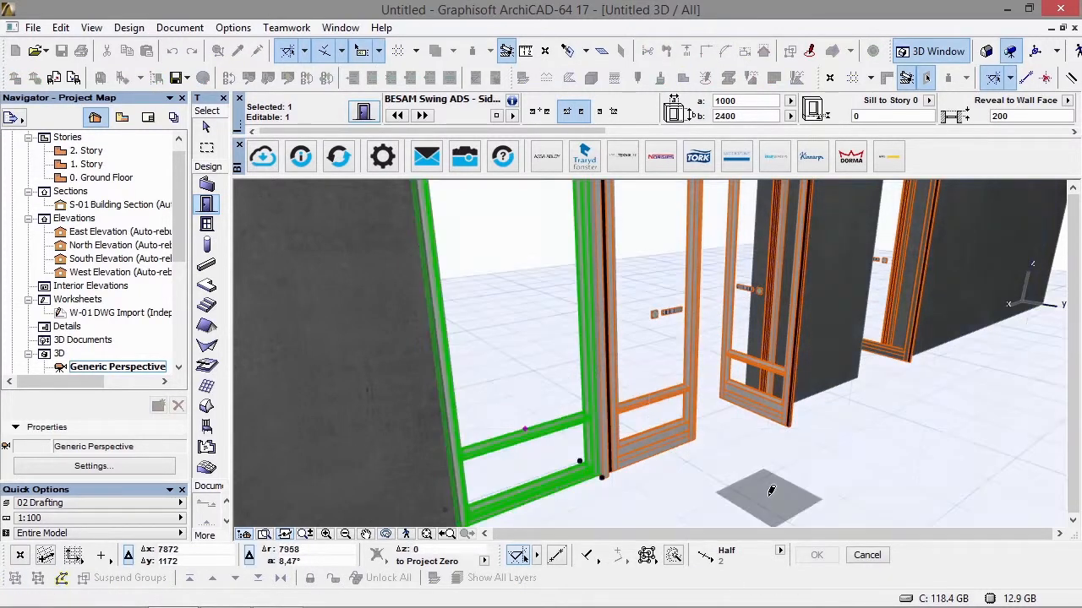
key(Escape)
shift+middle_drag(857, 401, 620, 379)
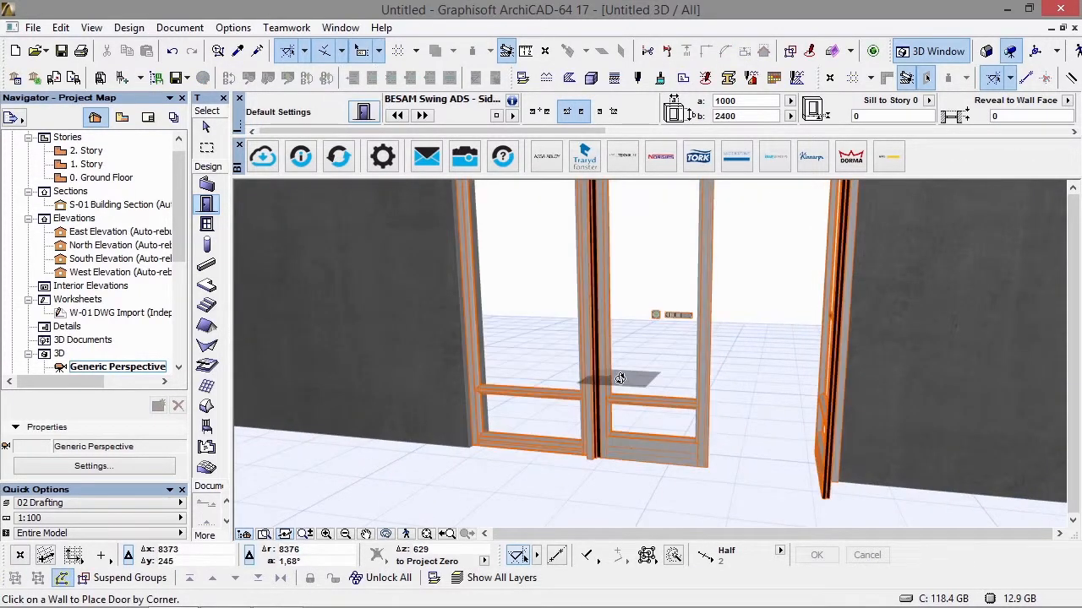
scroll(620, 378, up, 1)
scroll(625, 385, down, 4)
middle_drag(540, 319, 826, 374)
Choose the Besam Swing ADS - Swing Beam Mounted double door as default, with Right Door Active, Oversize Left and Oversize Right.
key(F2)
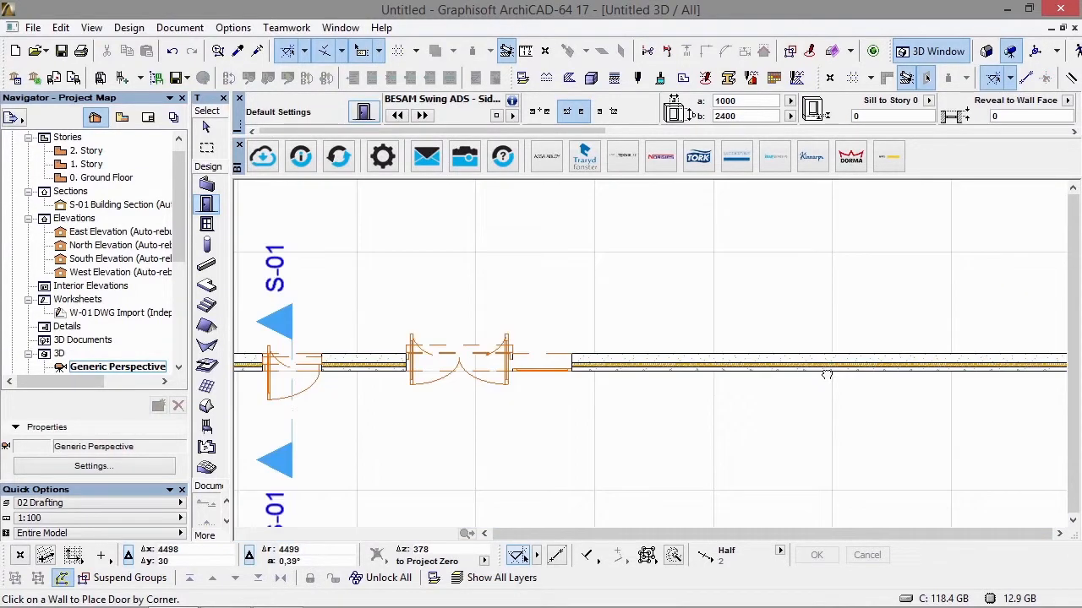
click(363, 111)
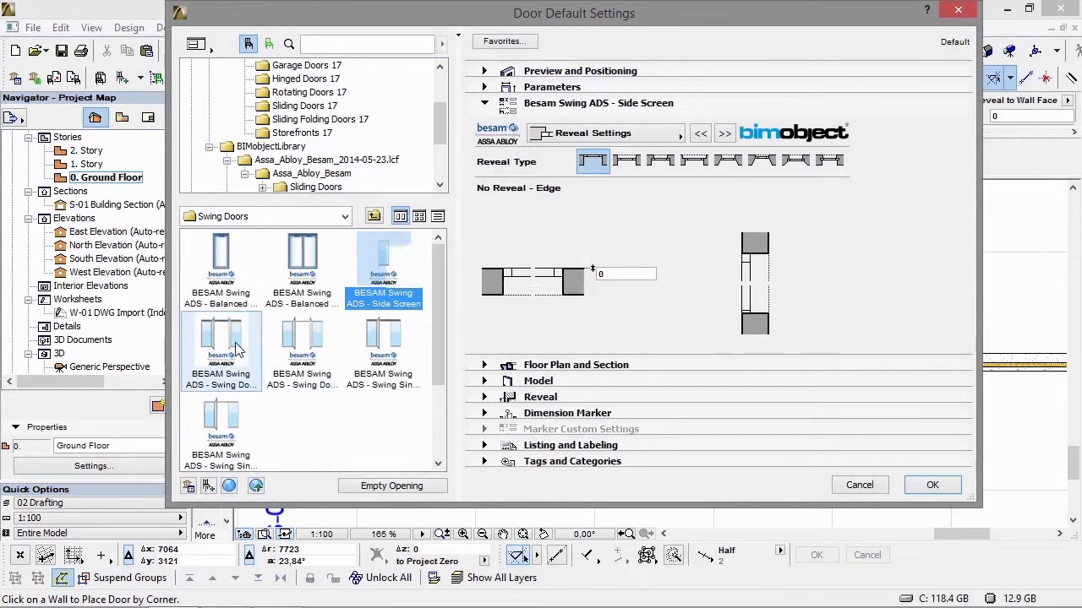
click(238, 349)
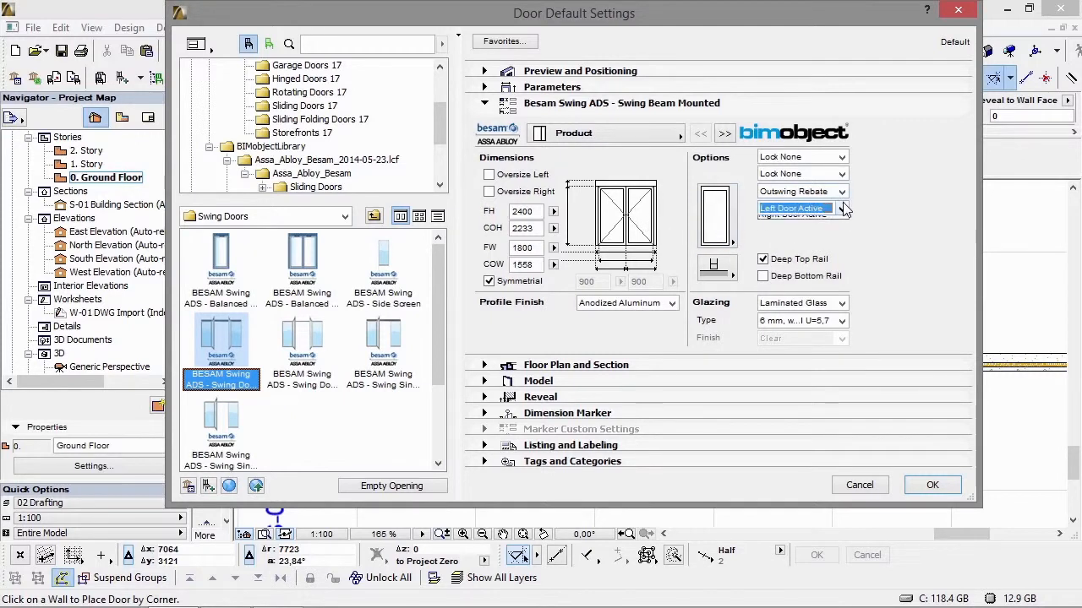
click(831, 230)
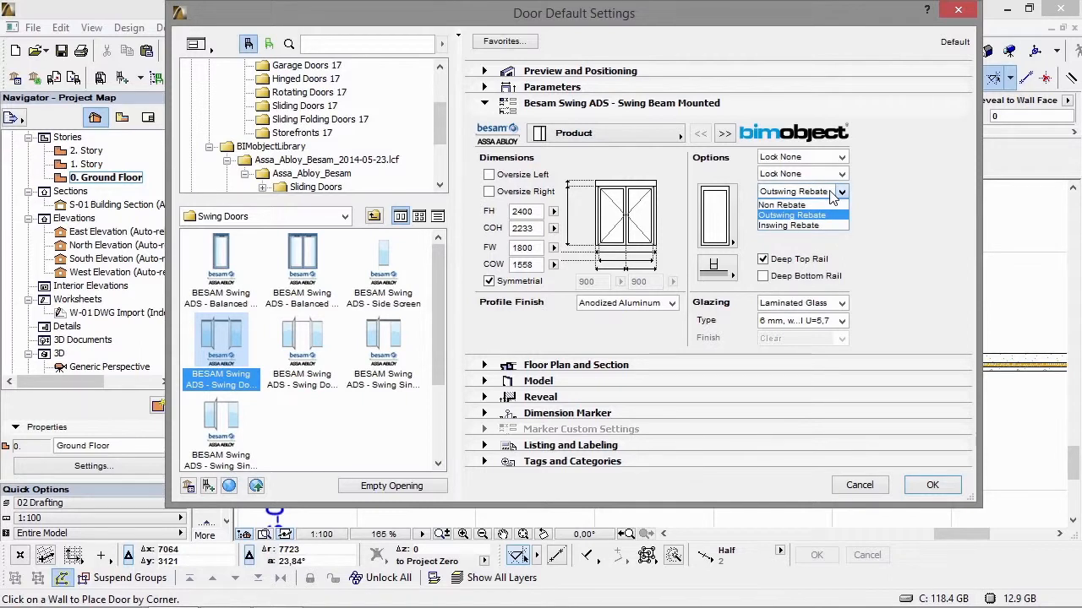
click(865, 271)
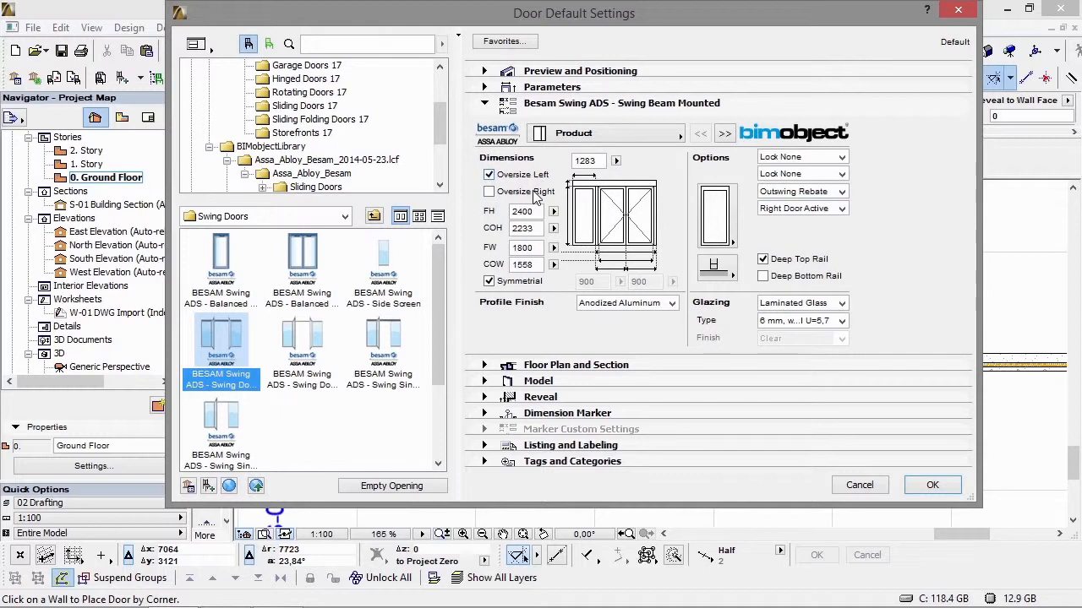
click(524, 192)
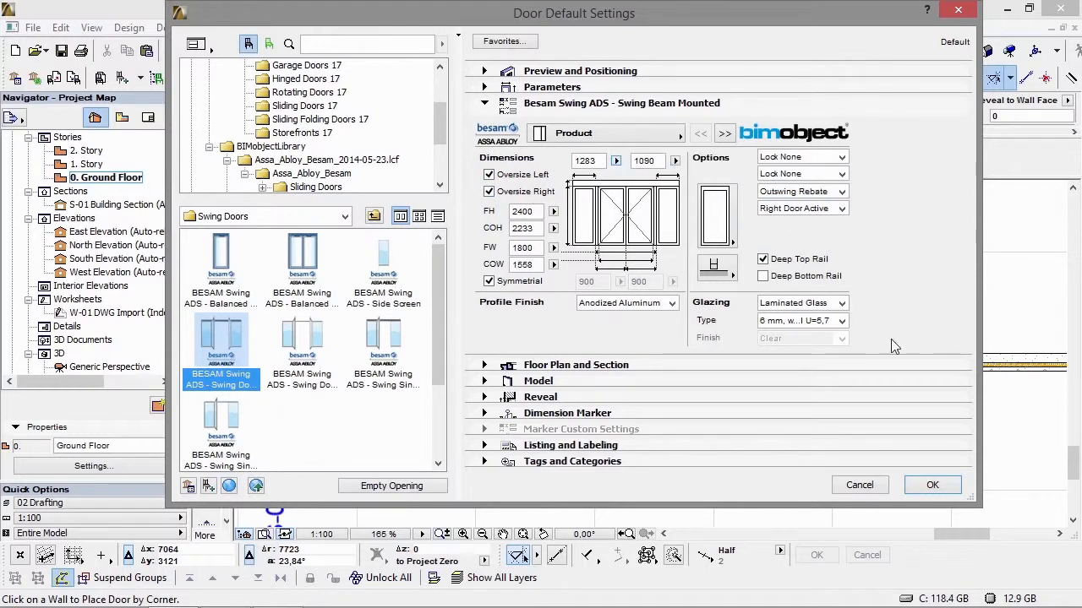
click(932, 485)
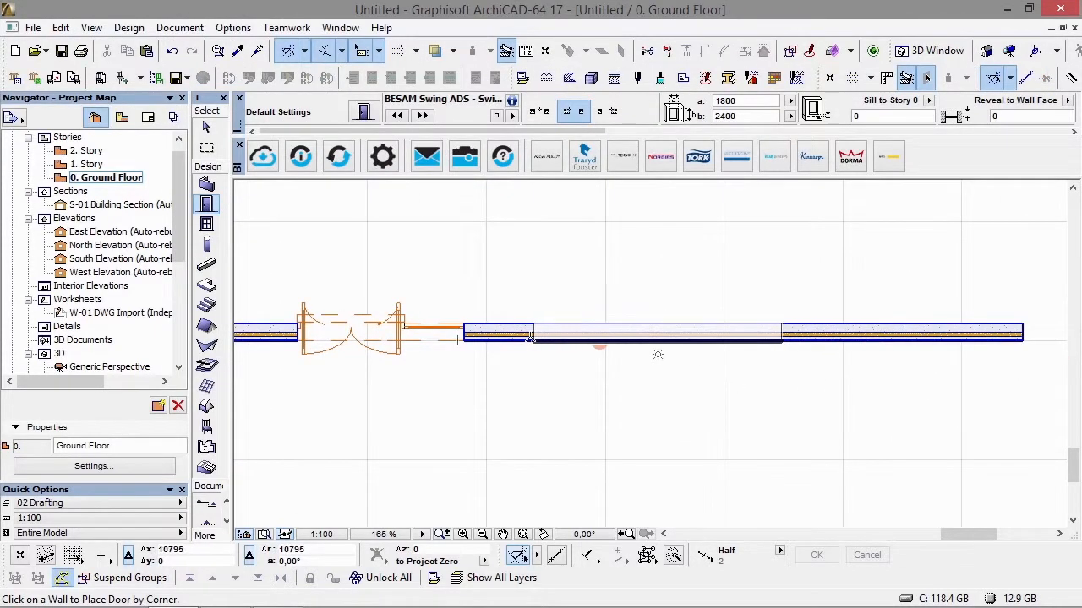
Place the beam-mounted double door with its side panels in the wall beyond the side screen and view it in 3D.
click(641, 354)
click(597, 451)
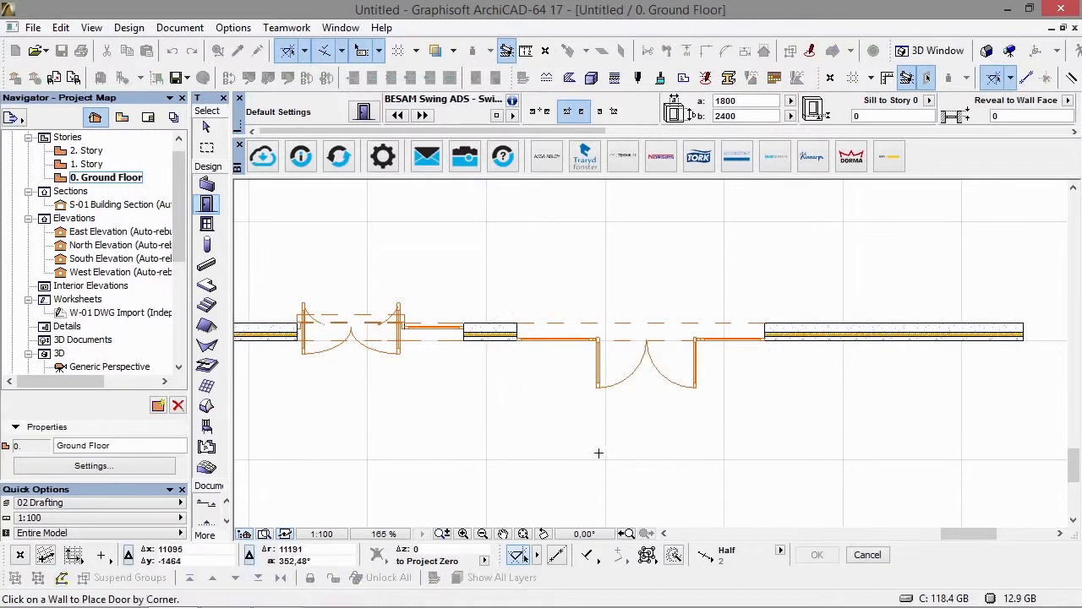
key(F3)
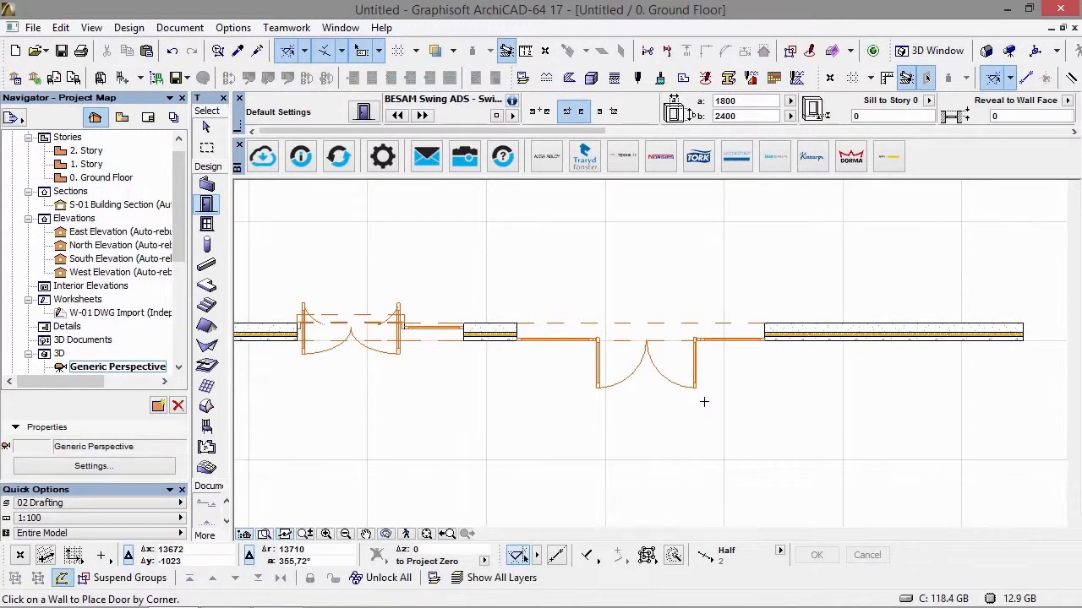
middle_drag(585, 412, 779, 324)
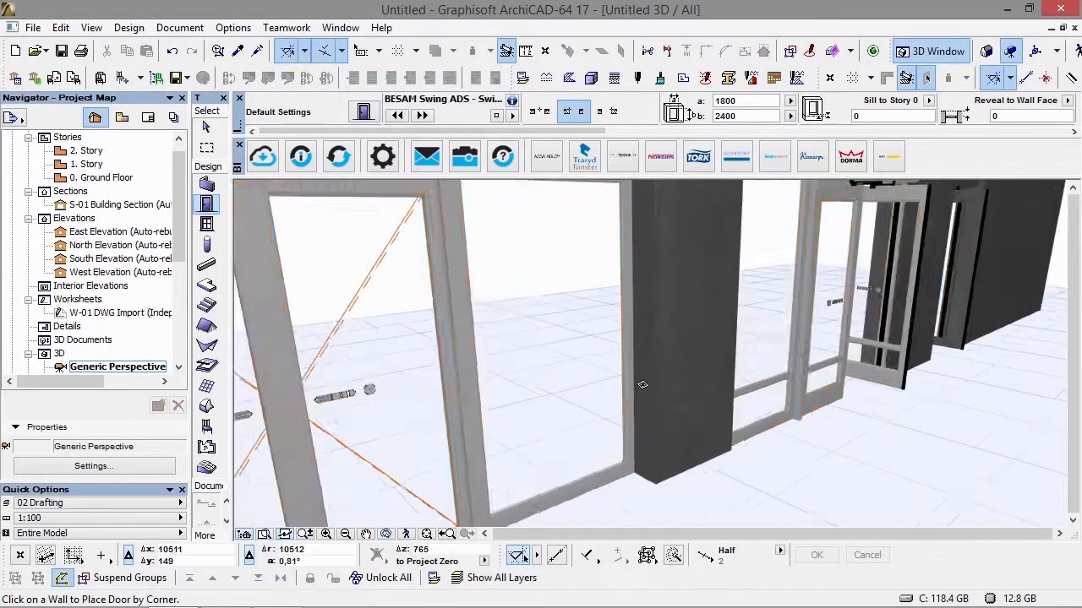
Assign the PowerSwing - Medium to High Traffic operator to the placed beam-mounted double door.
scroll(642, 388, down, 4)
middle_drag(626, 370, 742, 315)
shift+middle_drag(593, 315, 790, 261)
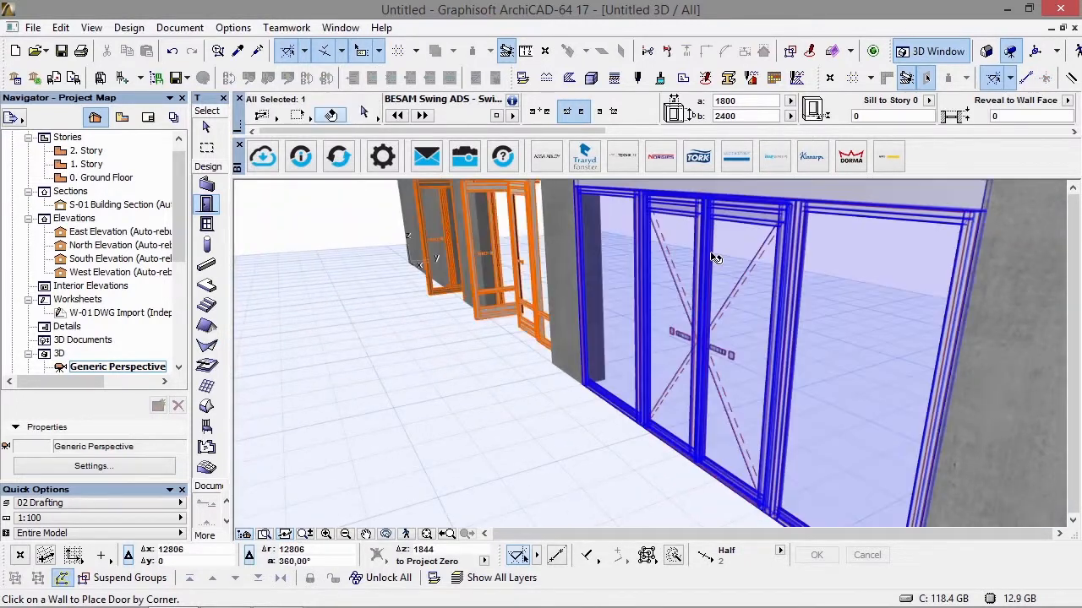
click(714, 257)
double_click(712, 253)
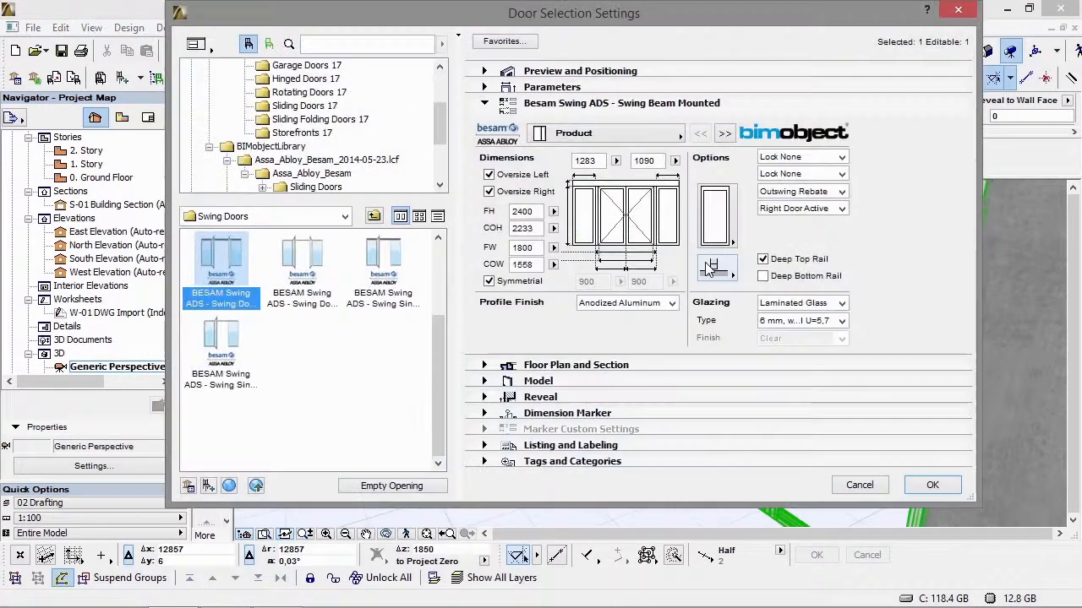
click(724, 135)
click(665, 179)
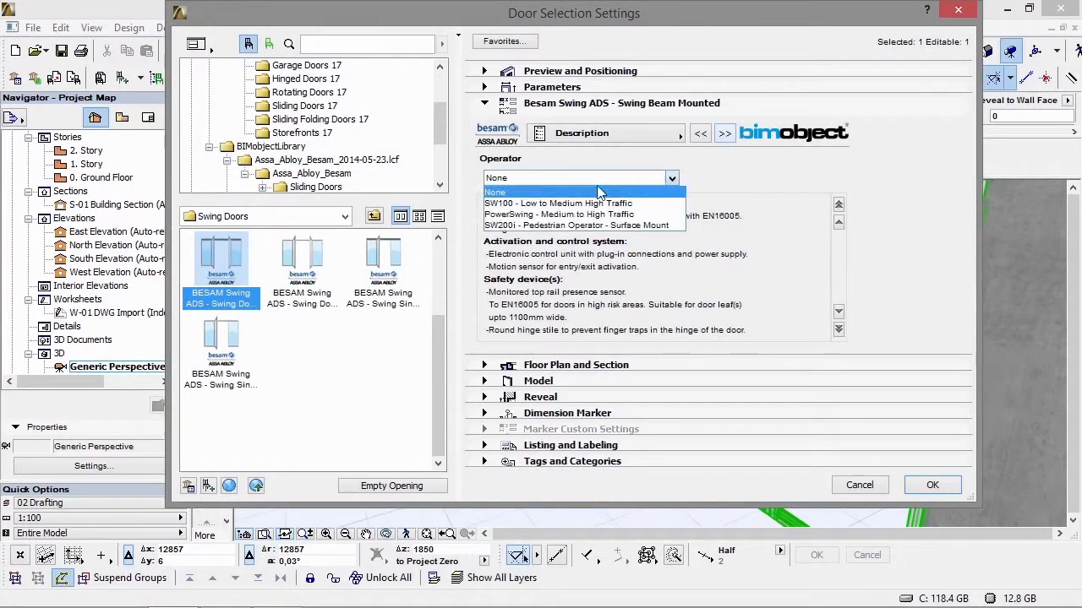
click(500, 215)
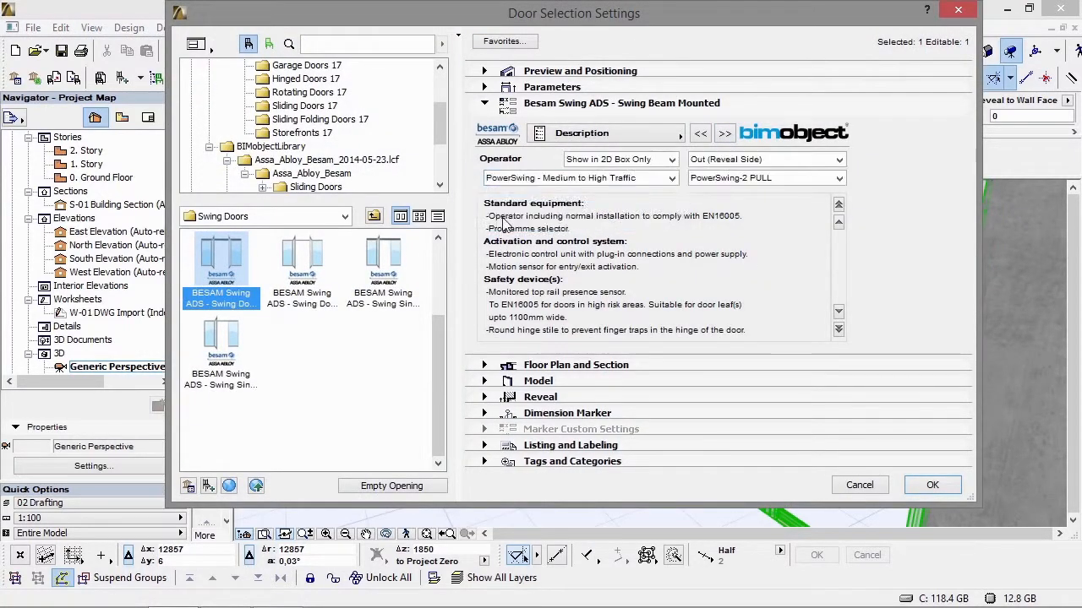
Keep the operator at Out (Reveal Side) with PowerSwing-2 PULL, apply the settings and view the door in 3D.
click(773, 159)
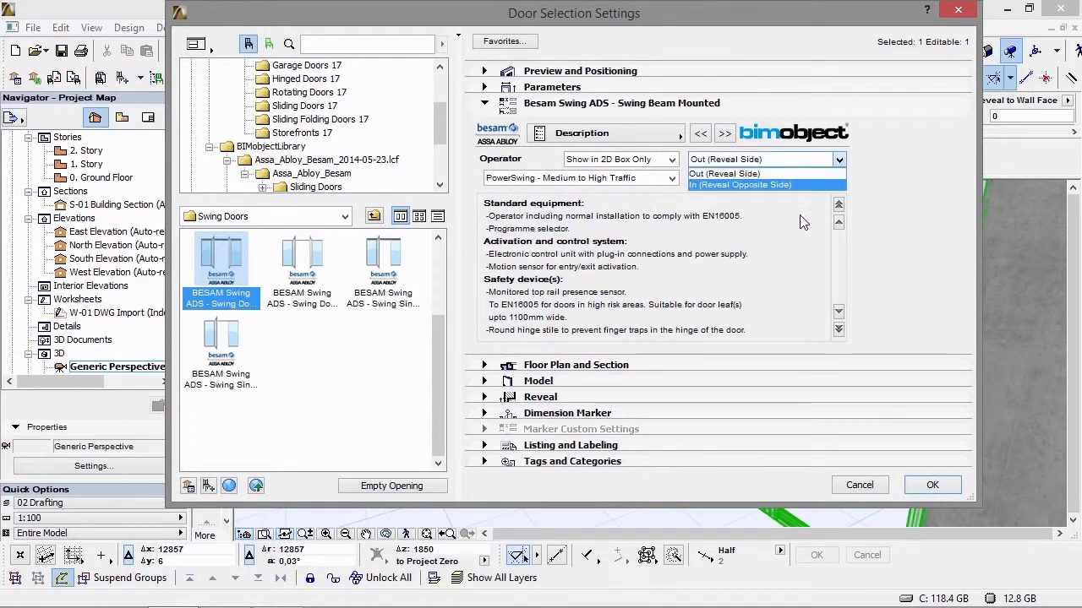
click(725, 173)
click(735, 179)
click(761, 191)
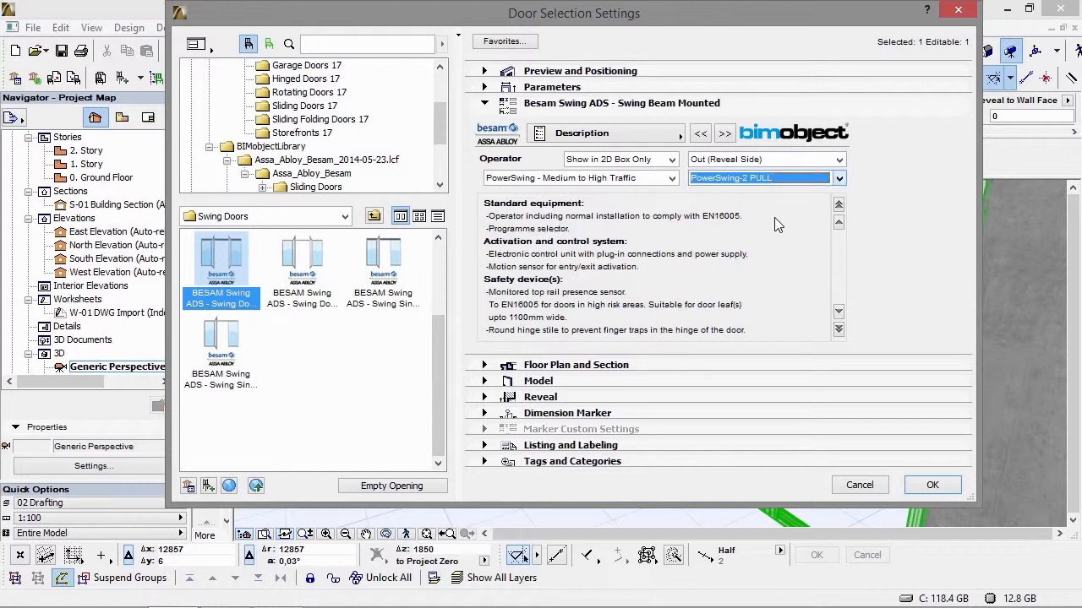
click(932, 485)
key(Escape)
shift+middle_drag(766, 278, 723, 386)
mouse_move(639, 354)
shift+middle_down()
mouse_move(686, 315)
mouse_move(884, 316)
mouse_move(732, 339)
shift+middle_up()
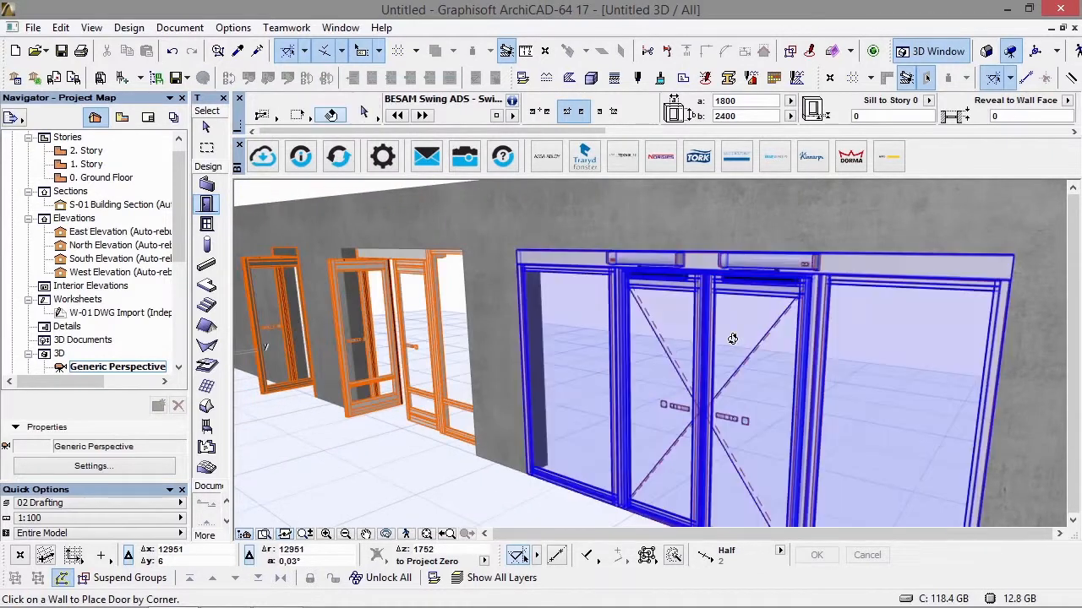
Switch the double door's operator to In (Reveal Opposite Side) with PowerSwing-2 PUSH/SAS-F.
click(733, 339)
double_click(734, 342)
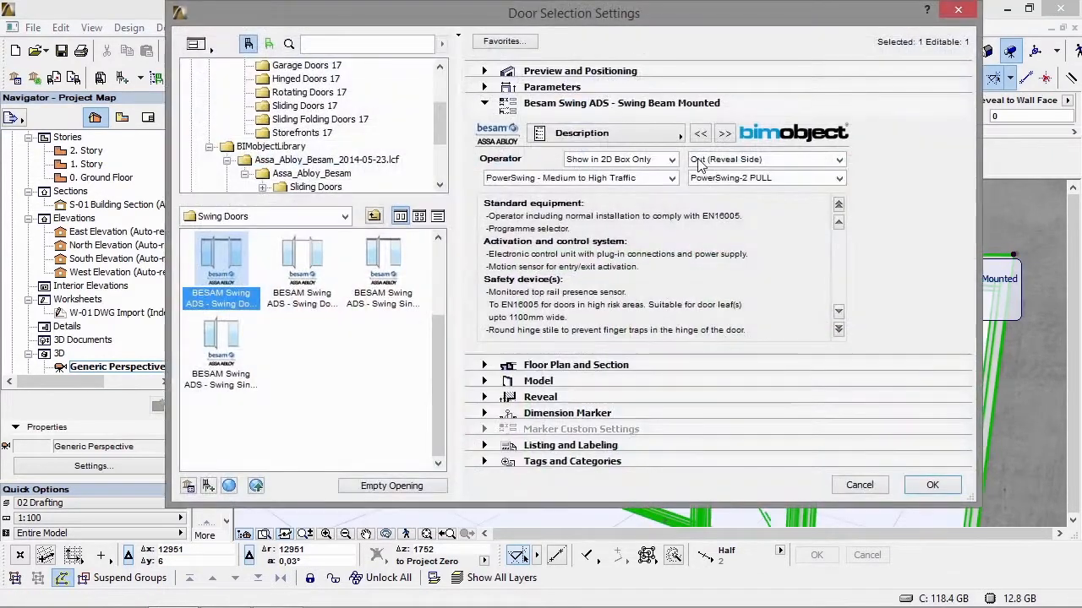
click(761, 160)
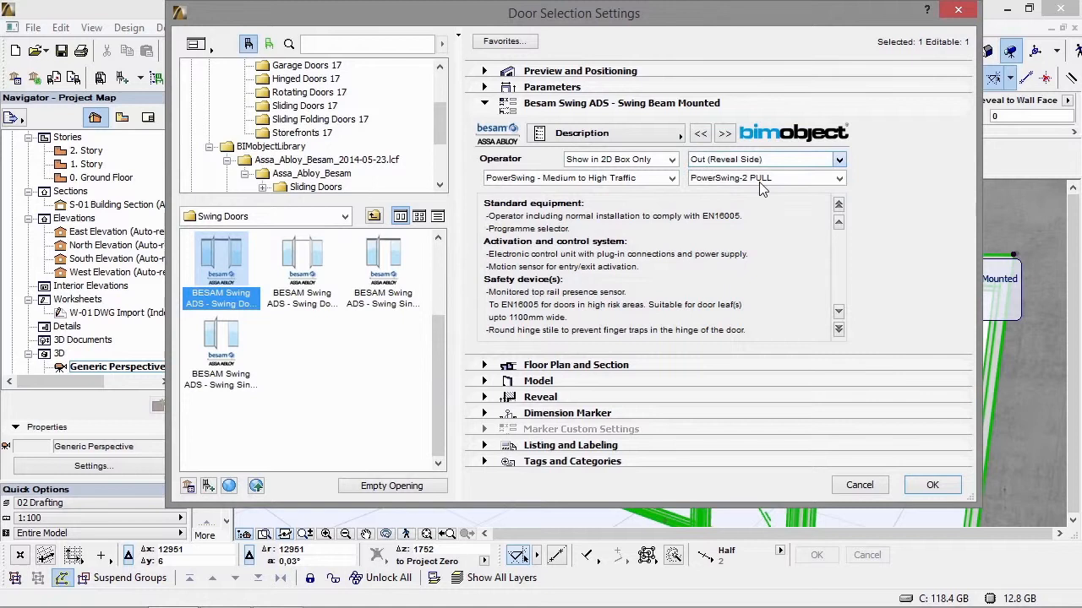
click(930, 481)
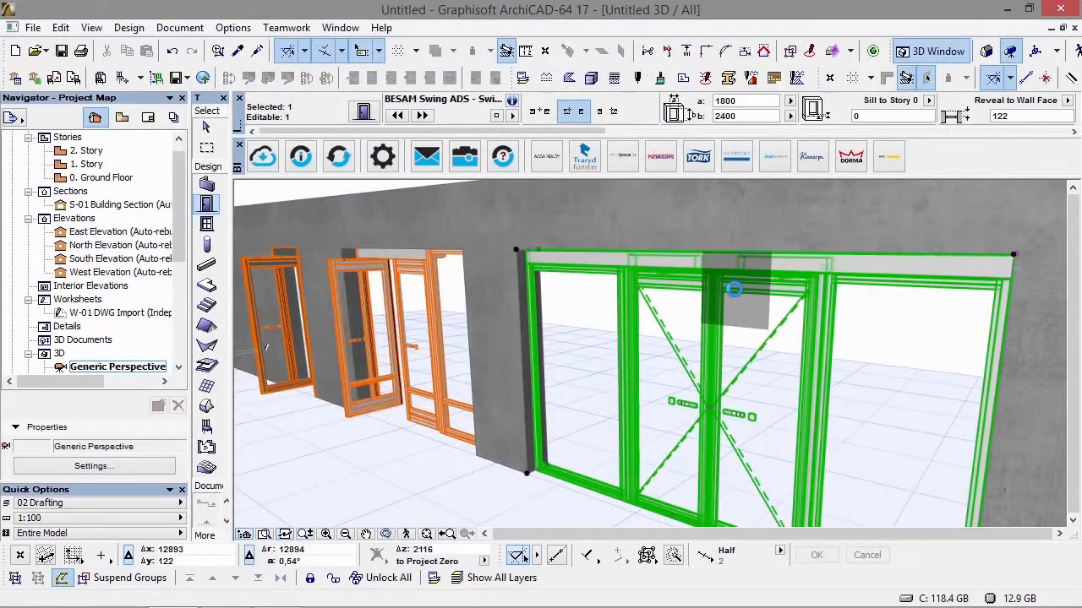
Open both door leaves graphically in 3D from the operator side, setting the first leaf's Opening Angle 3D to 45°.
shift+middle_drag(853, 294, 293, 292)
click(694, 396)
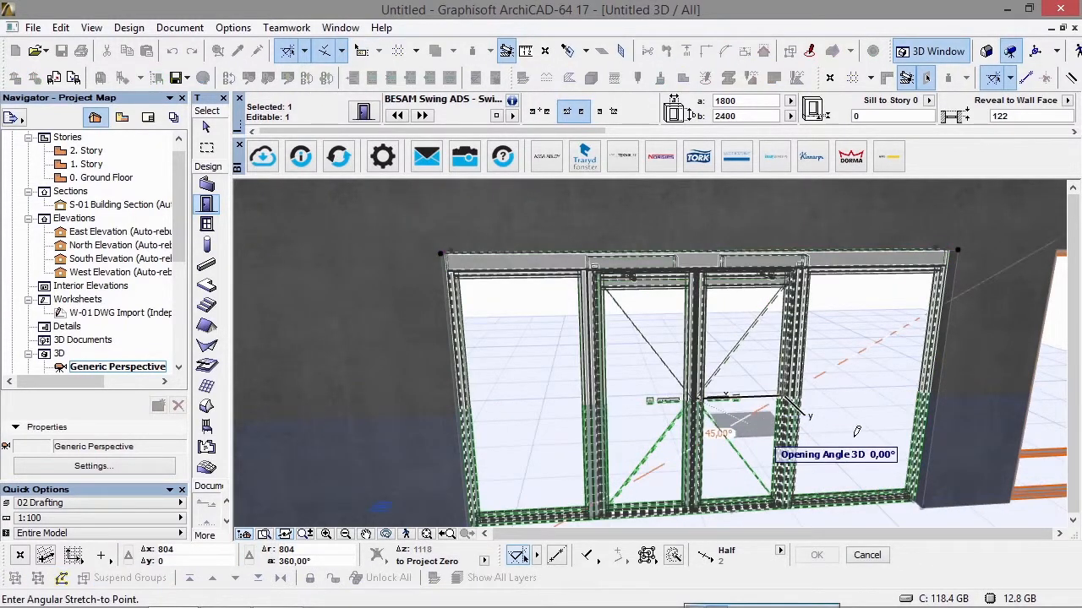
text(45)
key(Return)
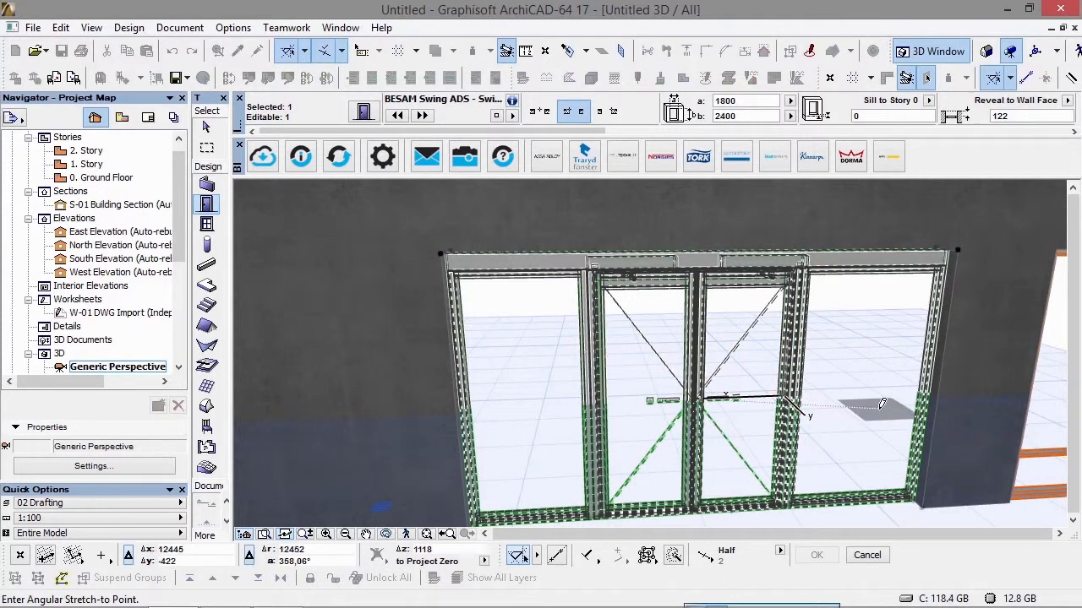
shift+middle_drag(752, 369, 666, 395)
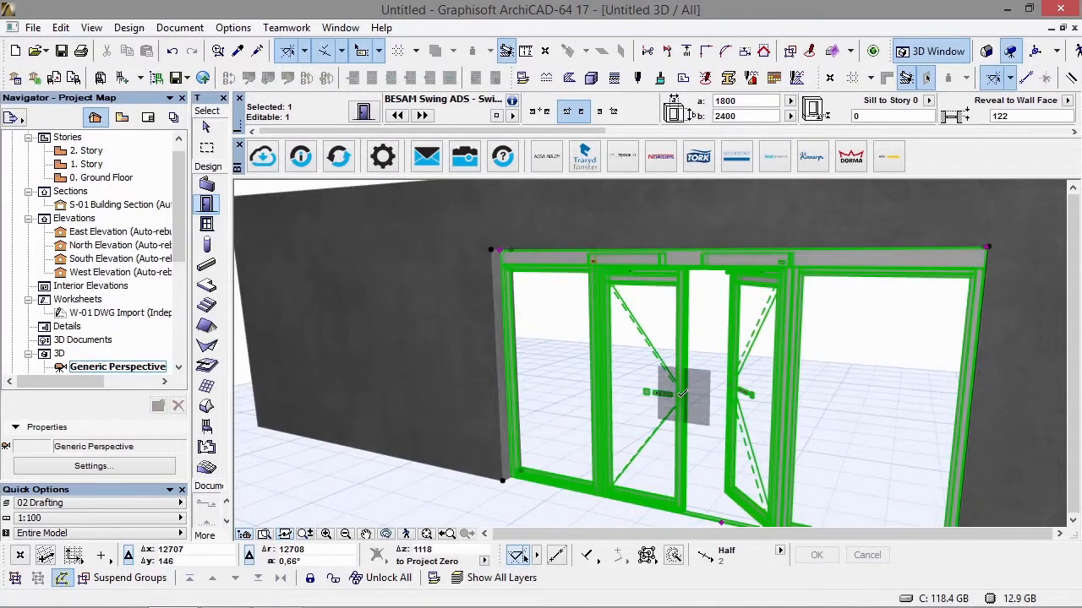
click(681, 393)
click(729, 479)
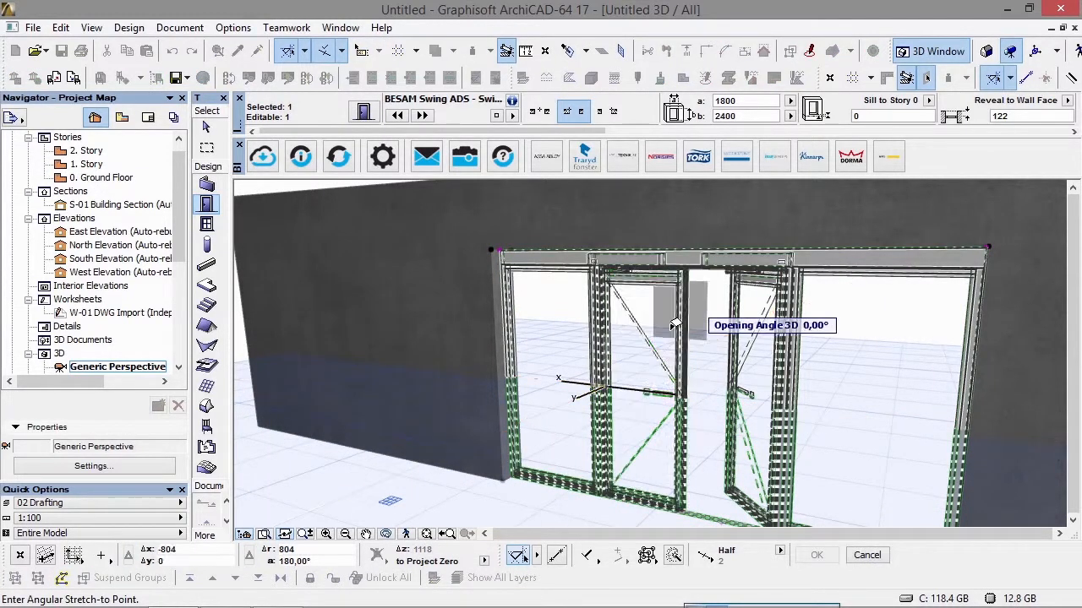
click(694, 313)
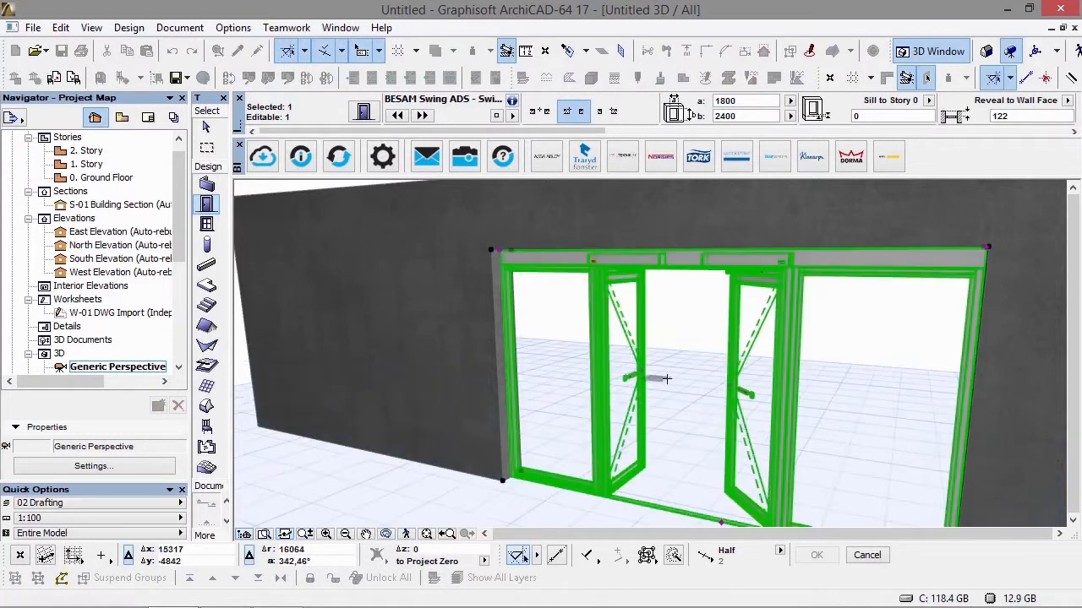
From the outer side of the wall, swing the double door's left leaf wider open in 3D.
shift+middle_drag(667, 309, 908, 317)
shift+middle_drag(684, 300, 828, 336)
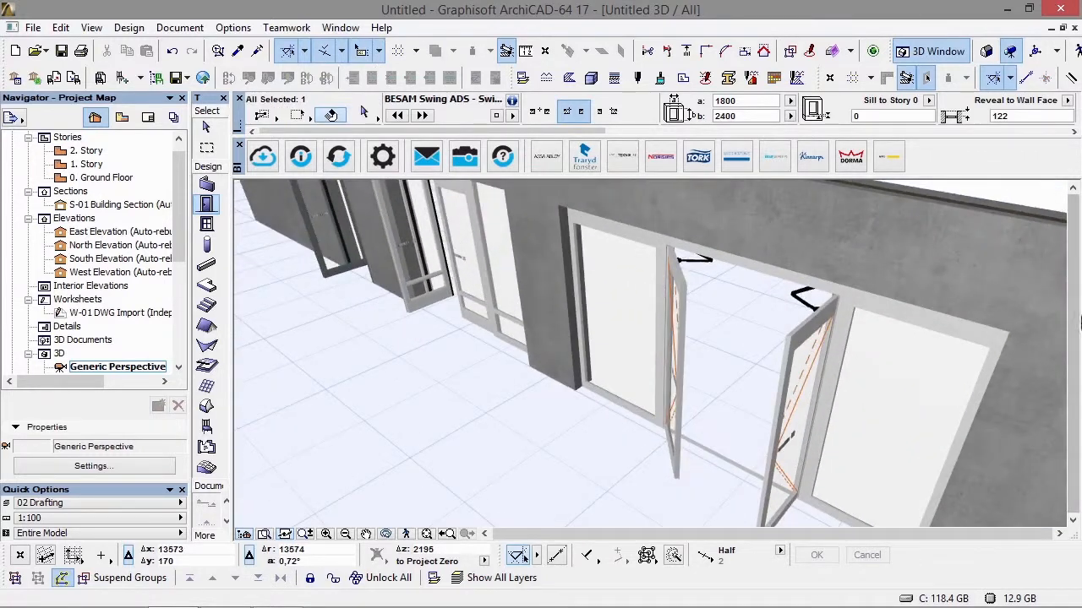
shift+middle_drag(697, 394, 679, 389)
click(679, 390)
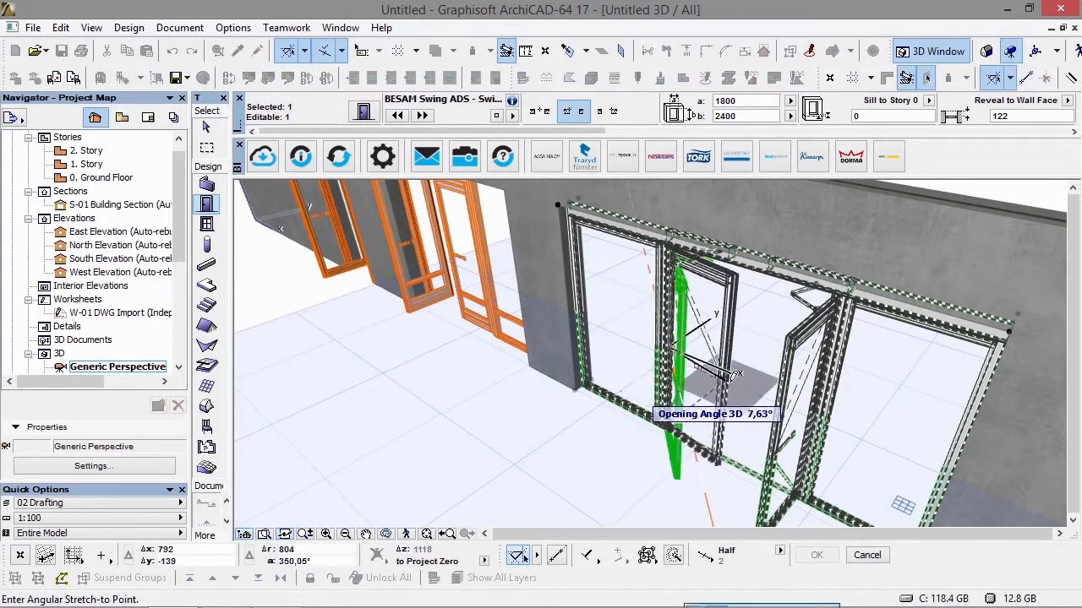
click(578, 377)
shift+middle_drag(571, 381, 723, 345)
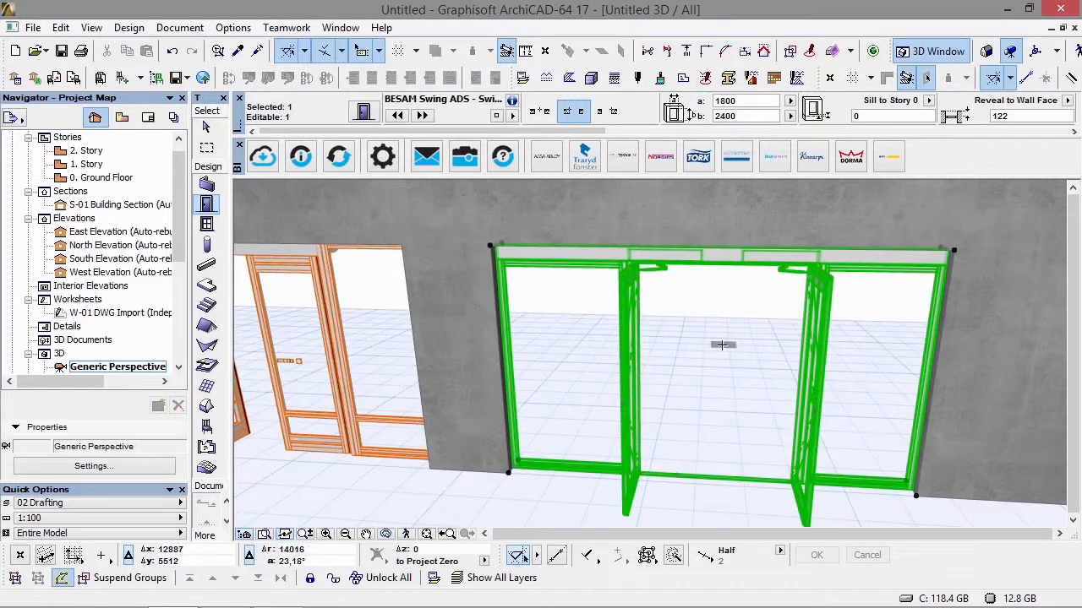
Turn off Oversize Left for the beam-mounted double door to remove its left side panel.
key(ctrl+t)
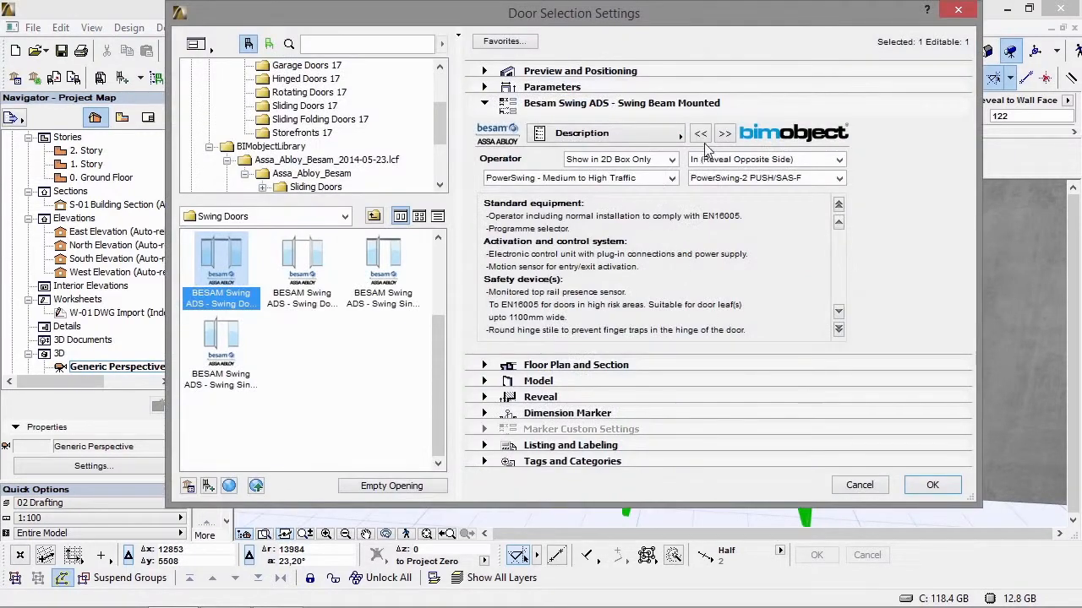
click(700, 136)
click(515, 177)
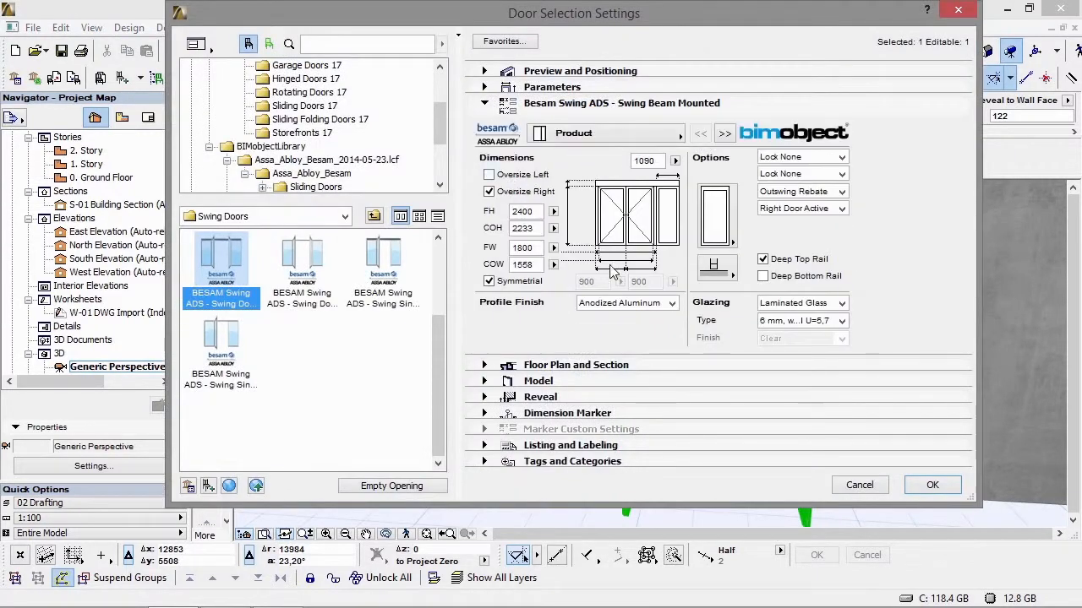
click(929, 485)
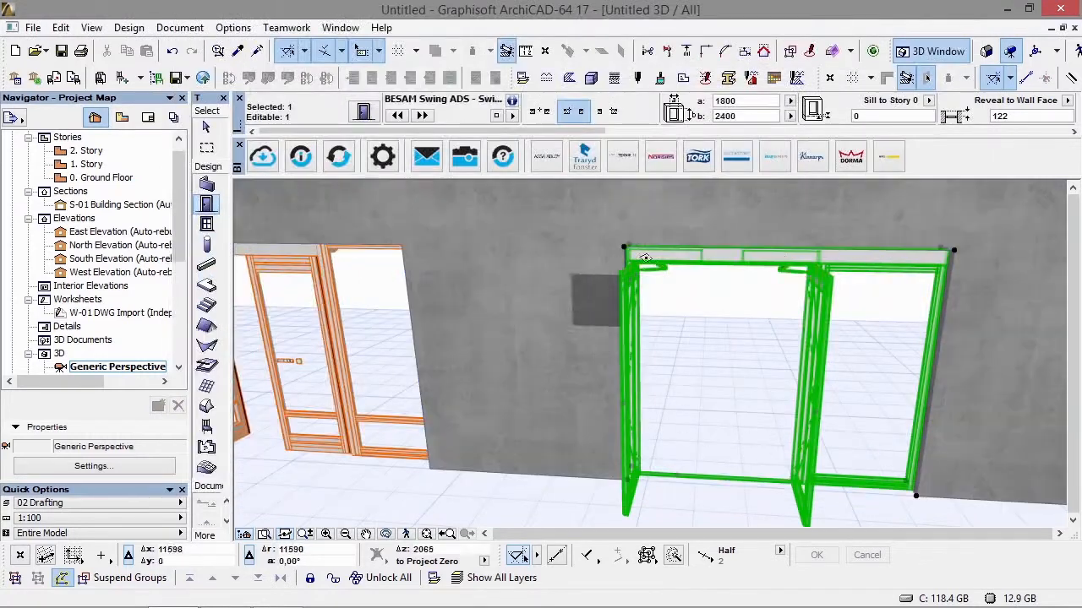
middle_drag(976, 361, 846, 329)
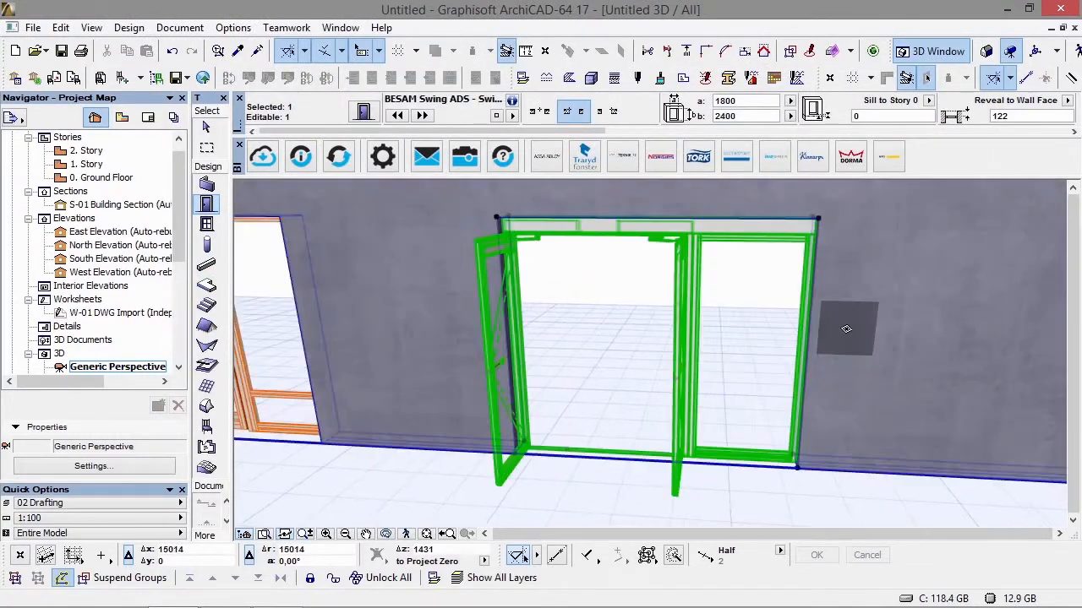
Set the width of the door's right oversize panel to 300 and view it in 3D.
key(ctrl+t)
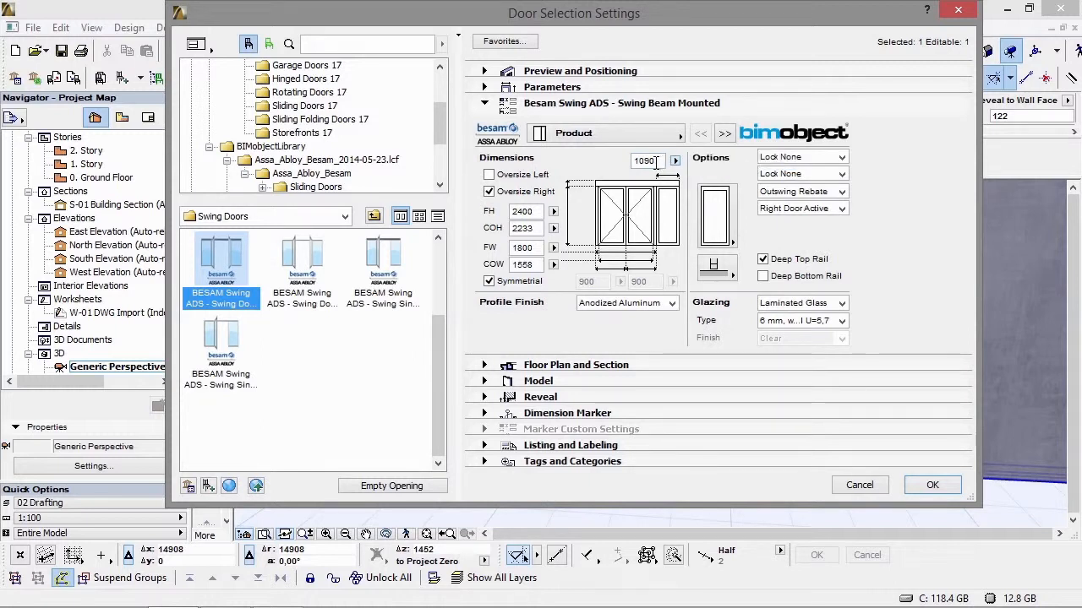
text(300)
key(Return)
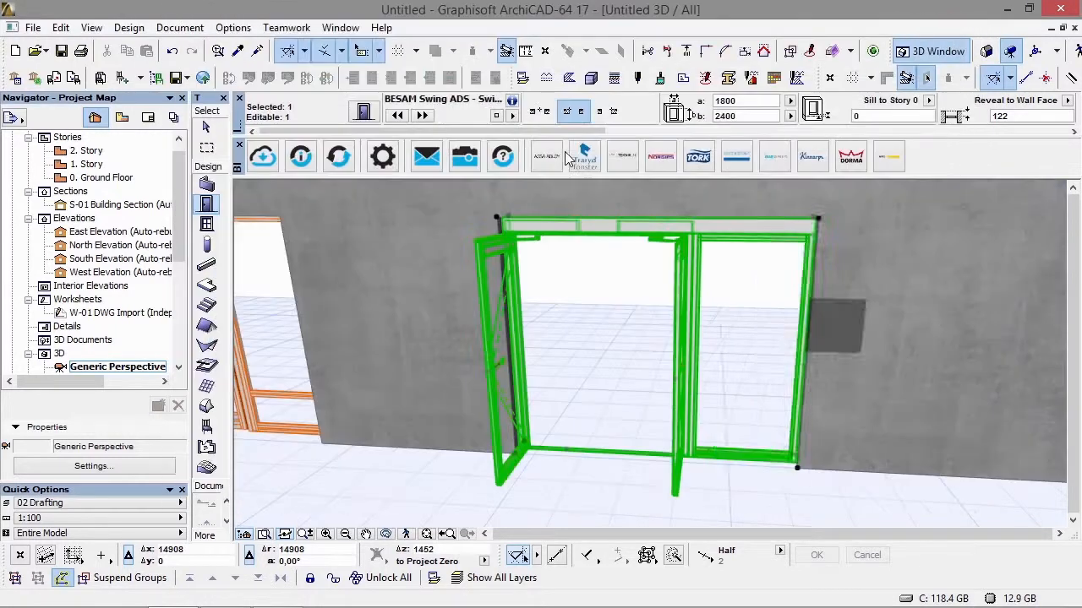
shift+middle_drag(668, 437, 667, 410)
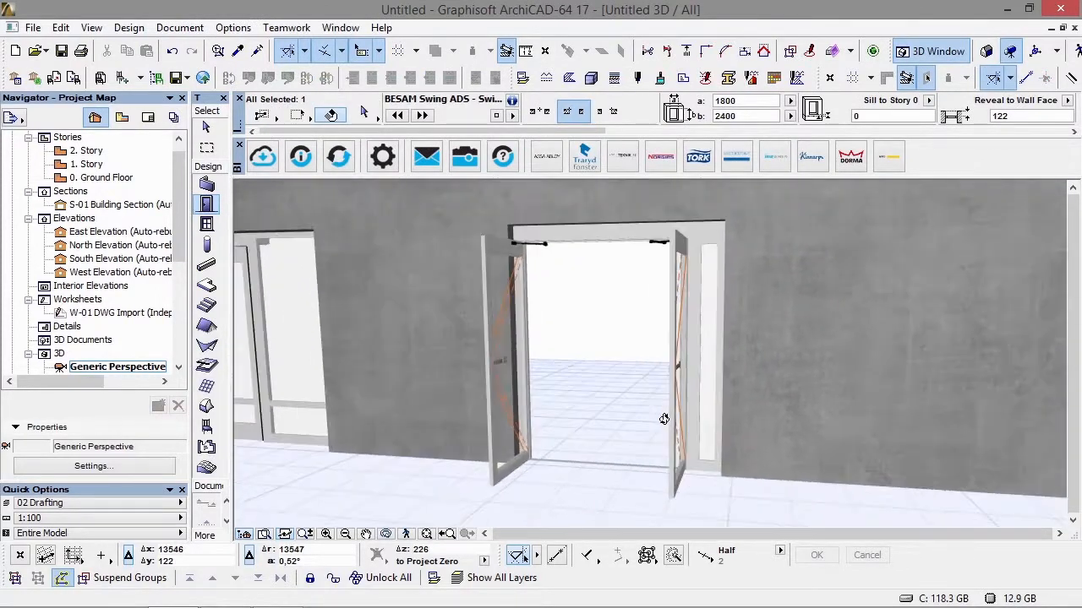
Set the width of the door's right oversize panel to 1500.
click(664, 419)
double_click(664, 419)
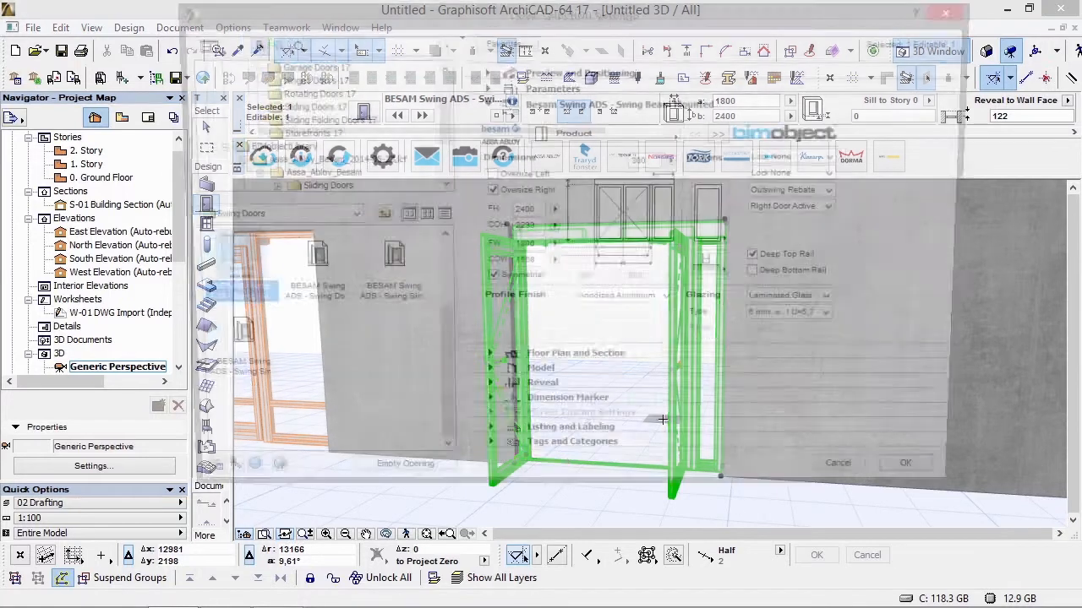
text(1500)
key(Return)
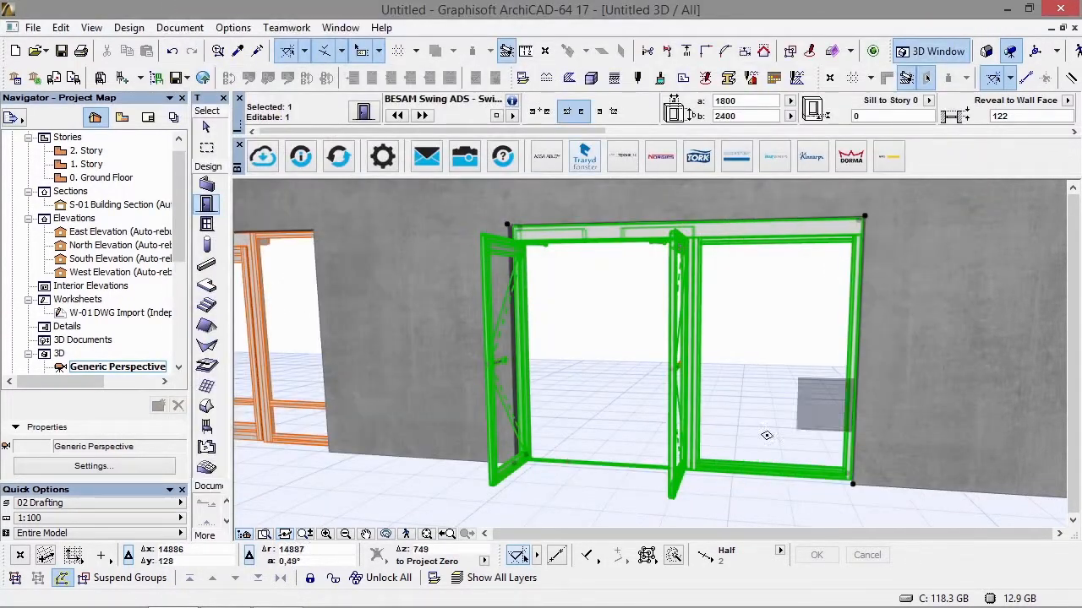
Turn Oversize Left on with Symmetrial kept enabled, and reduce the left panel's width to a narrow side light.
shift+middle_drag(611, 386, 587, 402)
click(567, 405)
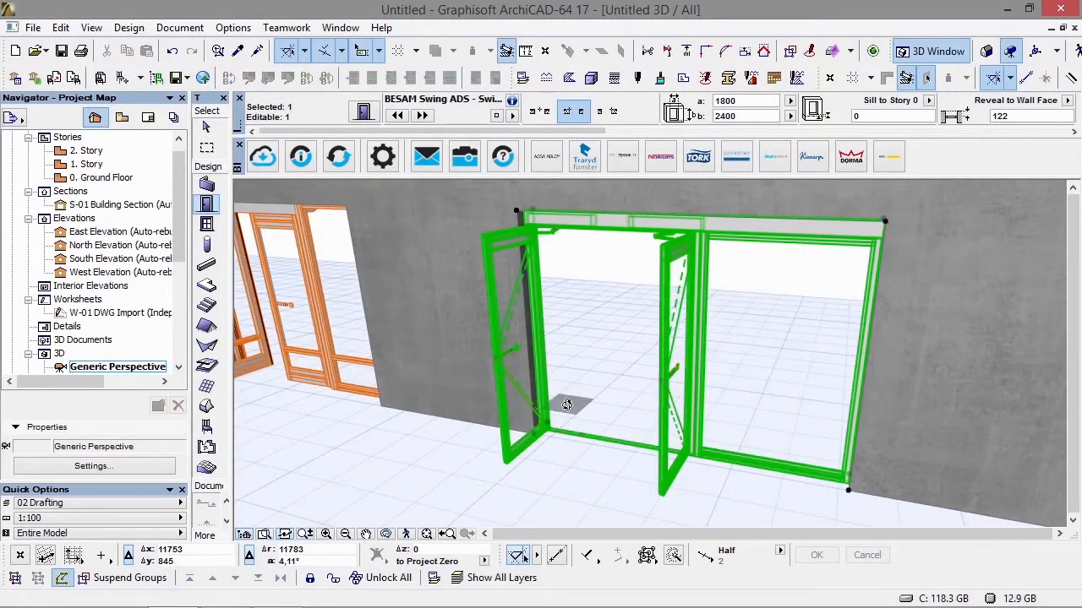
key(ctrl+t)
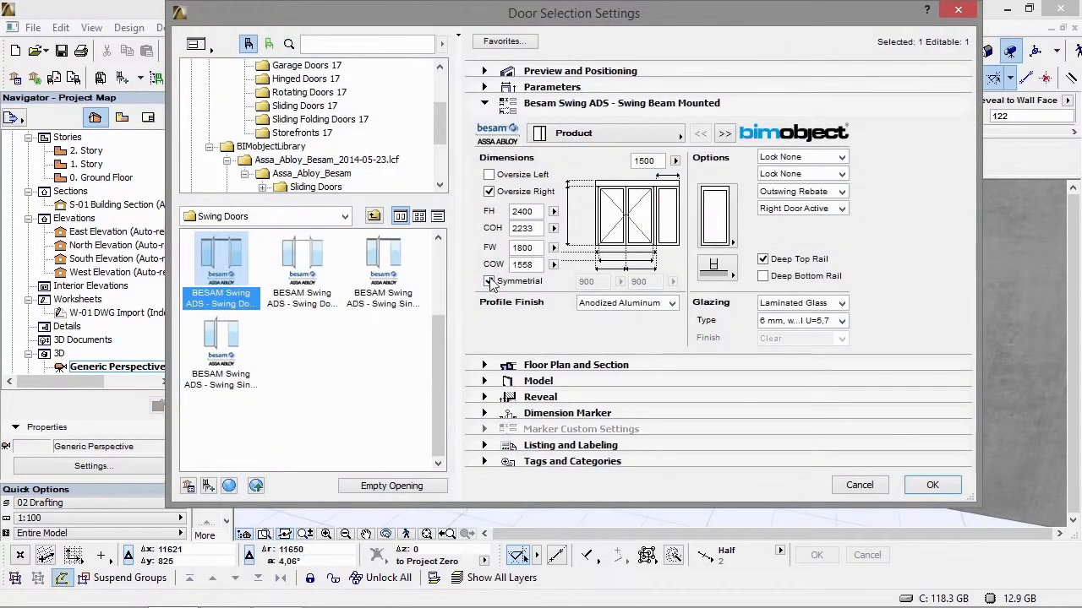
click(489, 175)
click(489, 282)
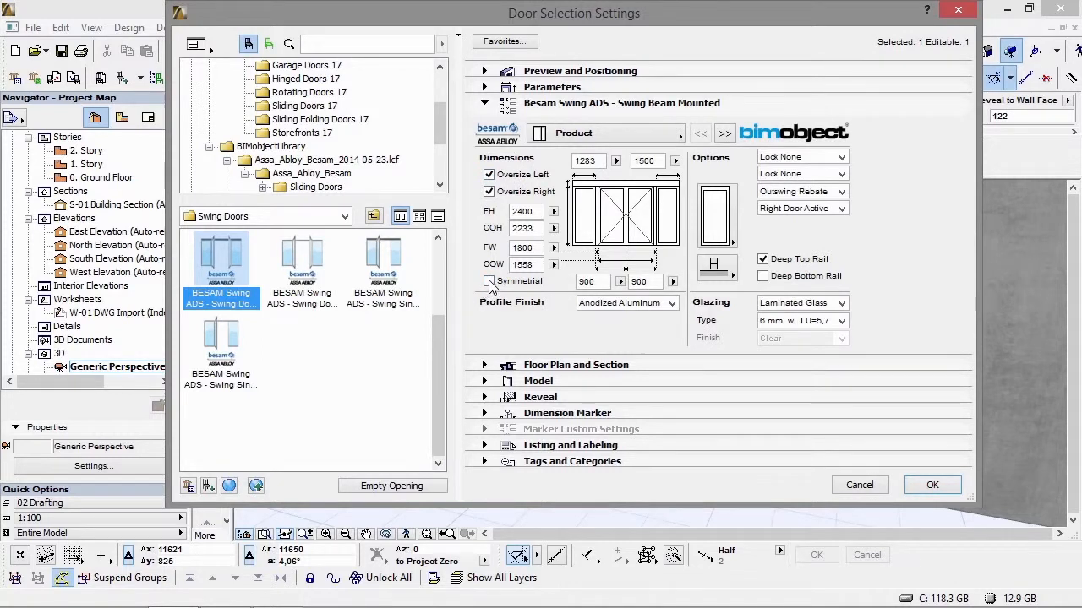
click(490, 281)
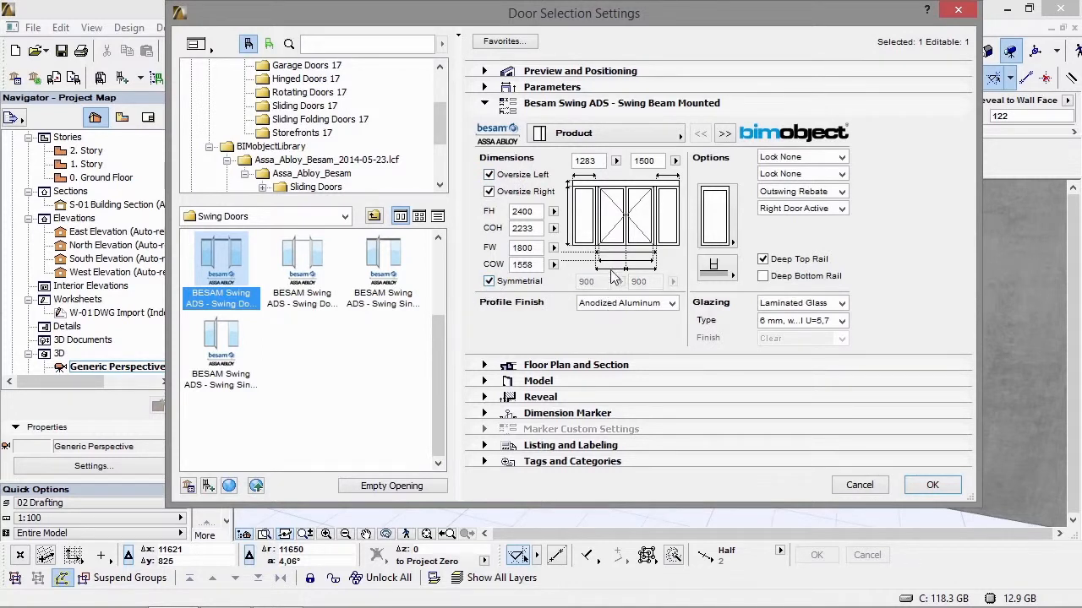
double_click(598, 161)
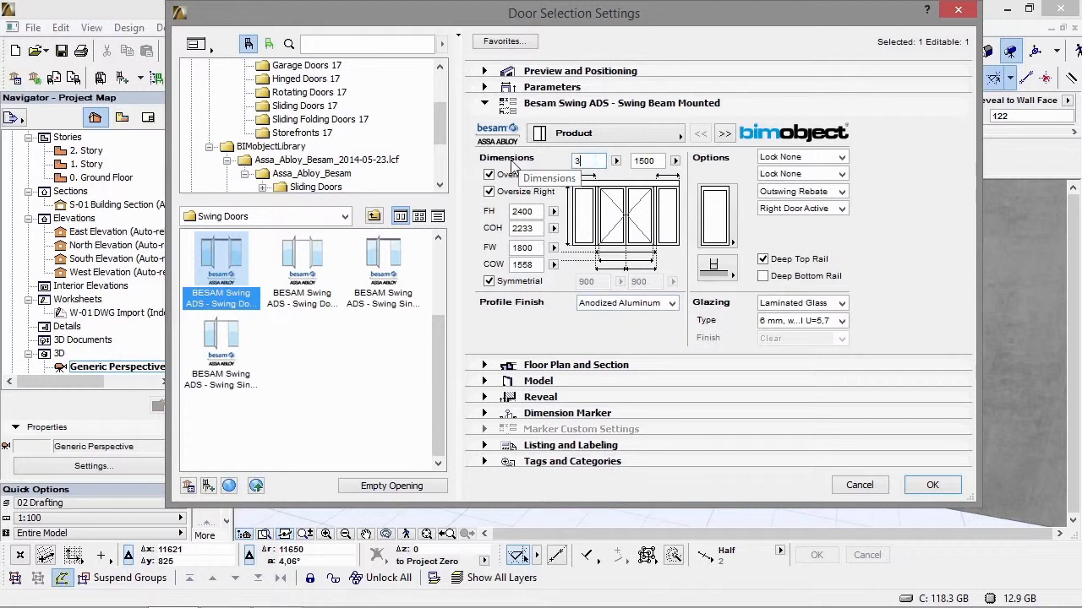
key(Return)
Swing the double door's left leaf closed in 3D, deselect the door and view it from the front.
shift+middle_drag(528, 268, 495, 241)
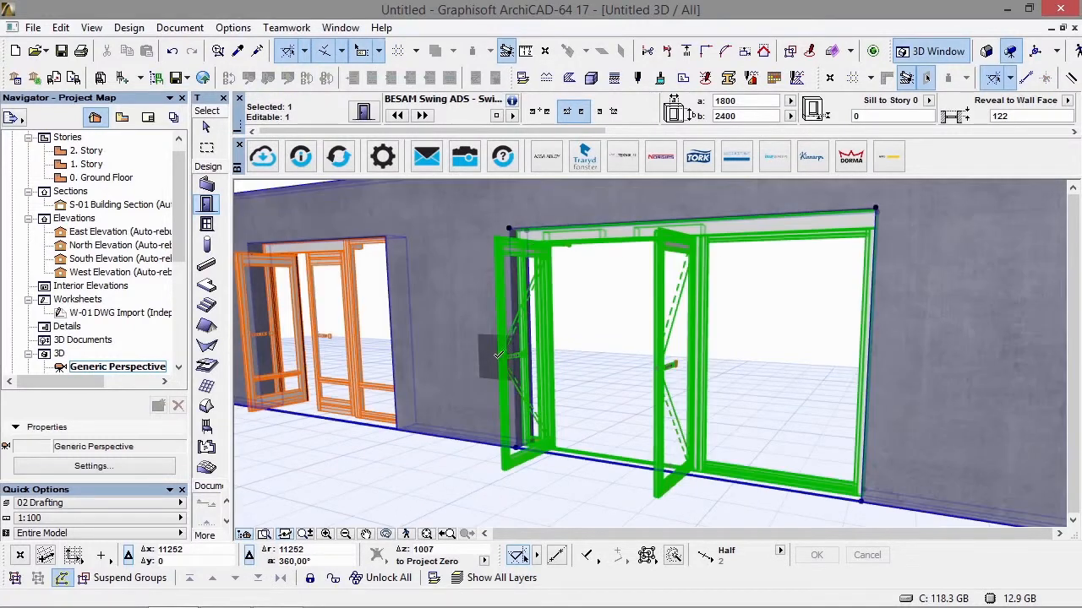
click(501, 357)
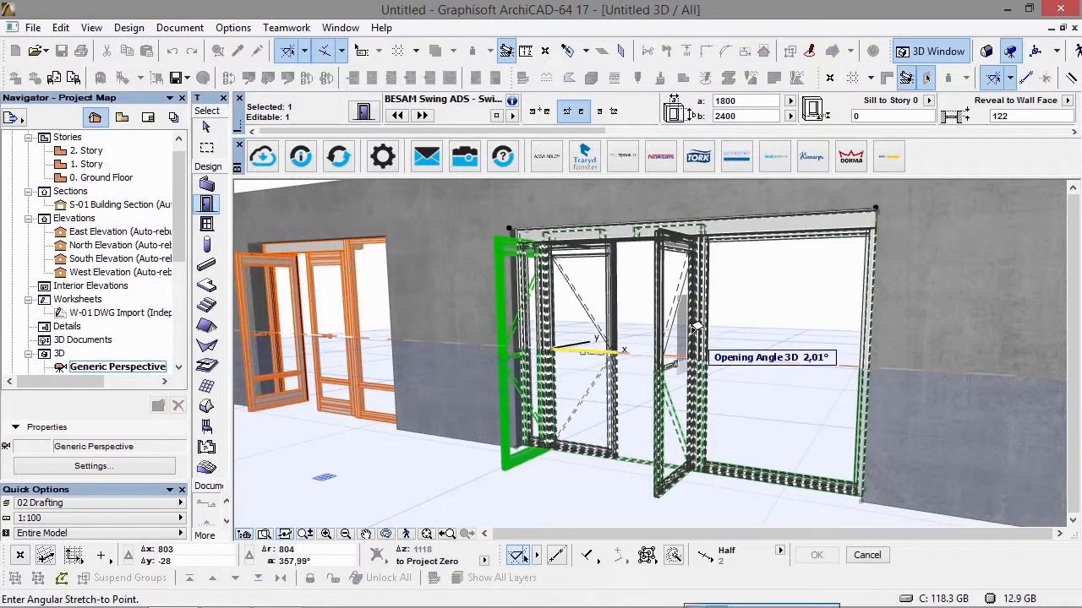
click(684, 334)
key(Escape)
shift+middle_drag(466, 432, 577, 437)
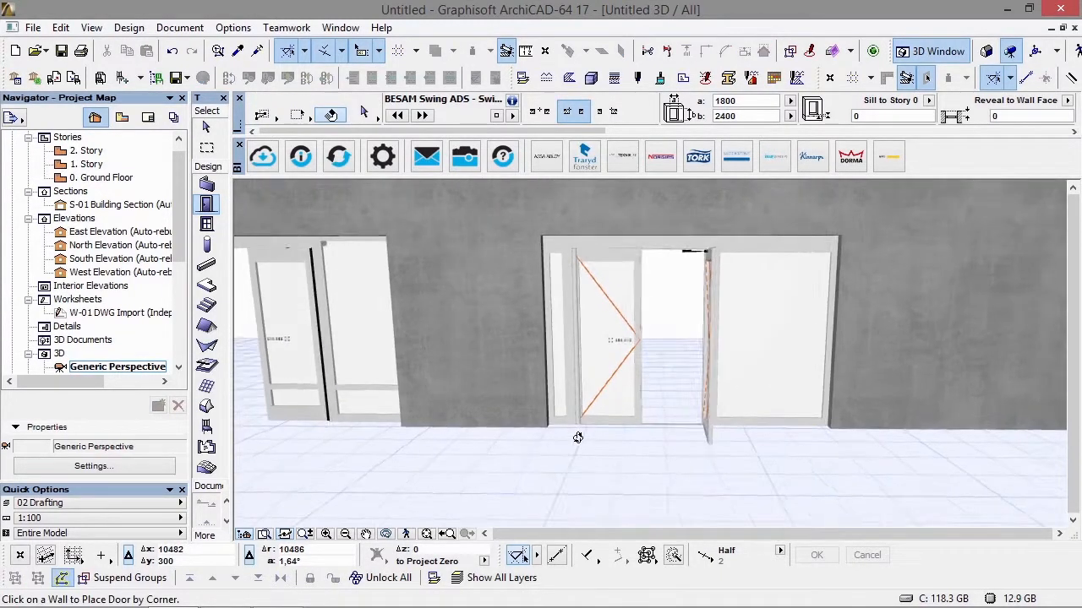
On the ground floor plan, stretch the wall's free end farther out to make room for another door.
key(F2)
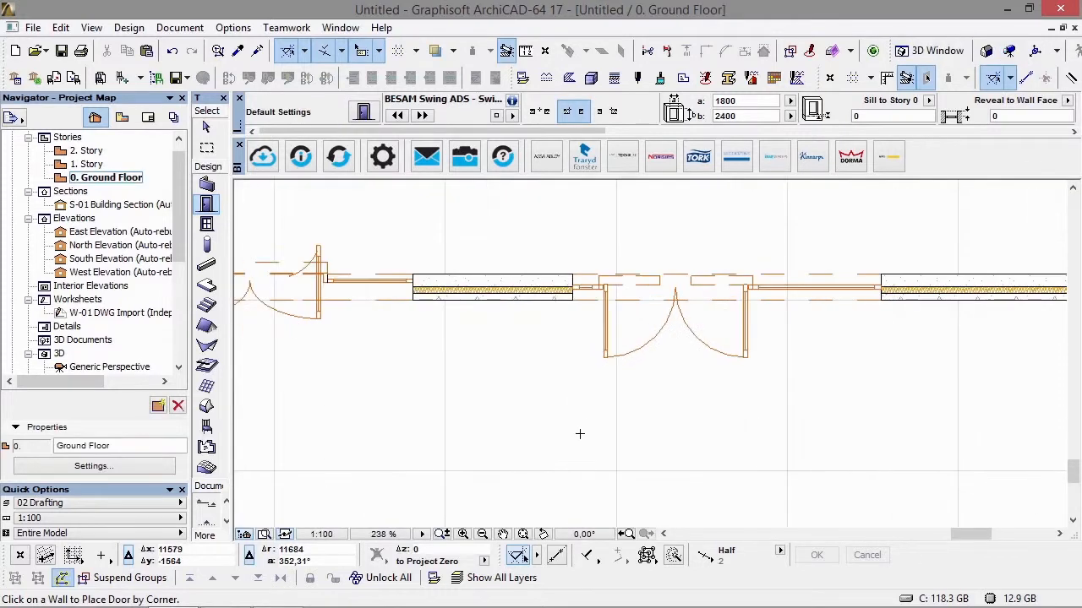
scroll(580, 433, down, 3)
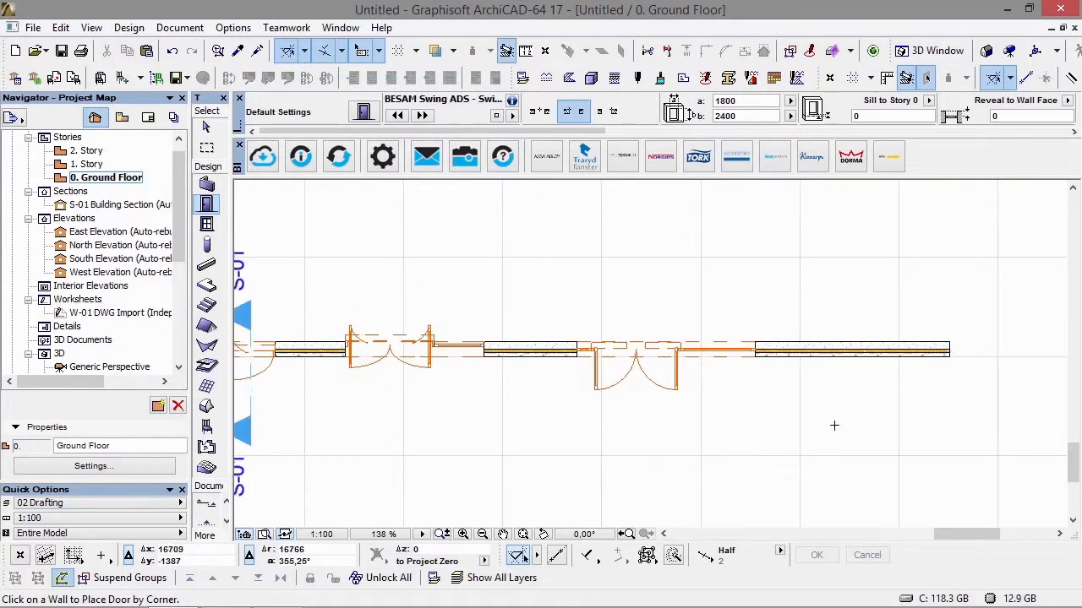
middle_drag(823, 367, 512, 374)
shift+click(546, 369)
click(612, 370)
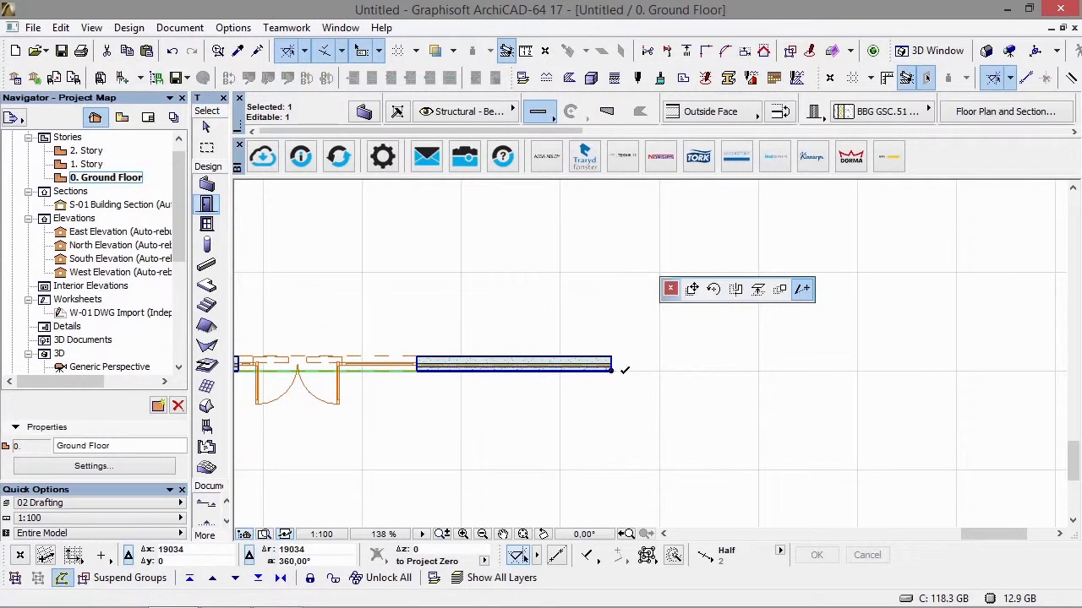
click(779, 370)
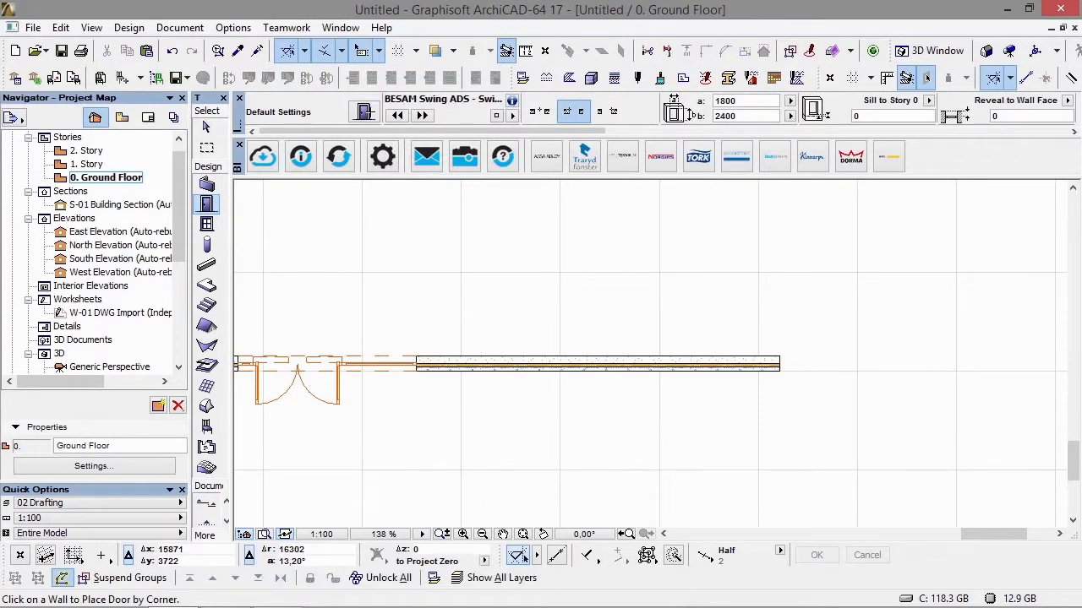
Place a BESAM Swing ADS wall-mounted swing double door with Oversize Left and Oversize Right enabled in the extended wall, opening outward.
click(364, 112)
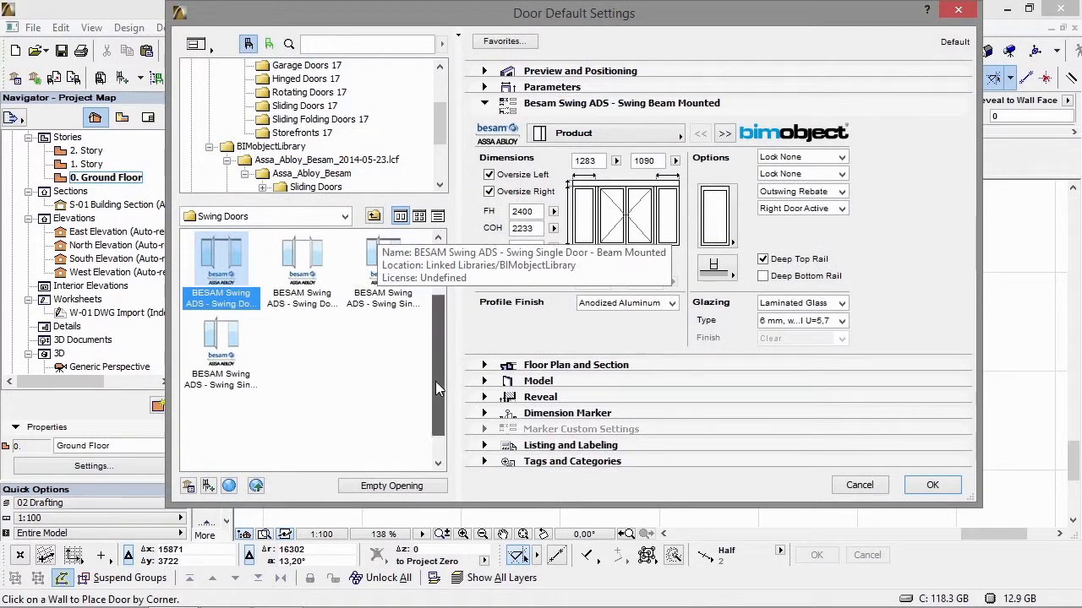
click(321, 282)
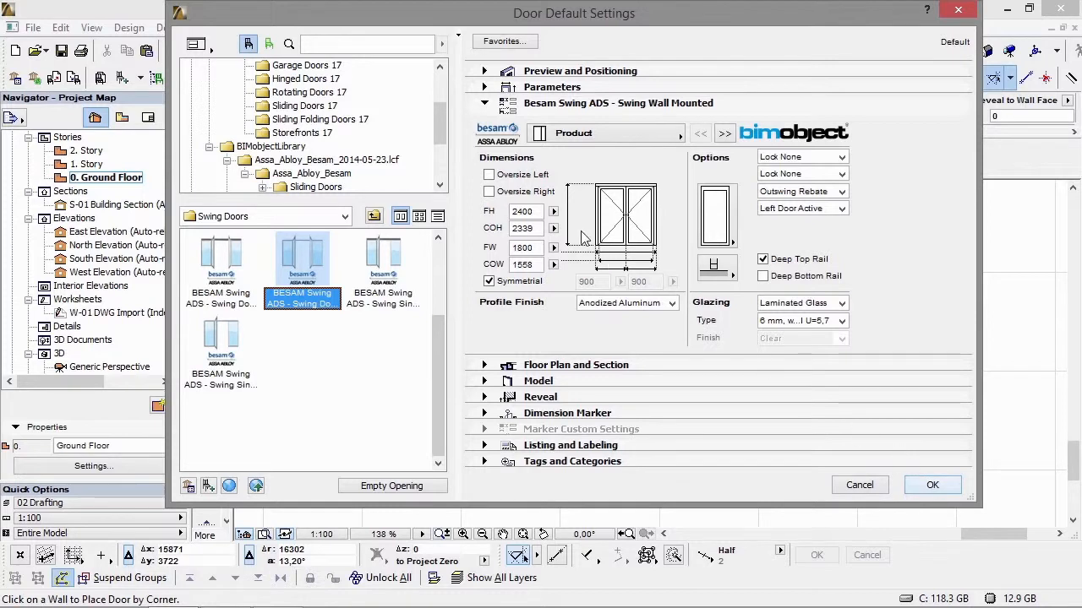
click(519, 178)
click(518, 194)
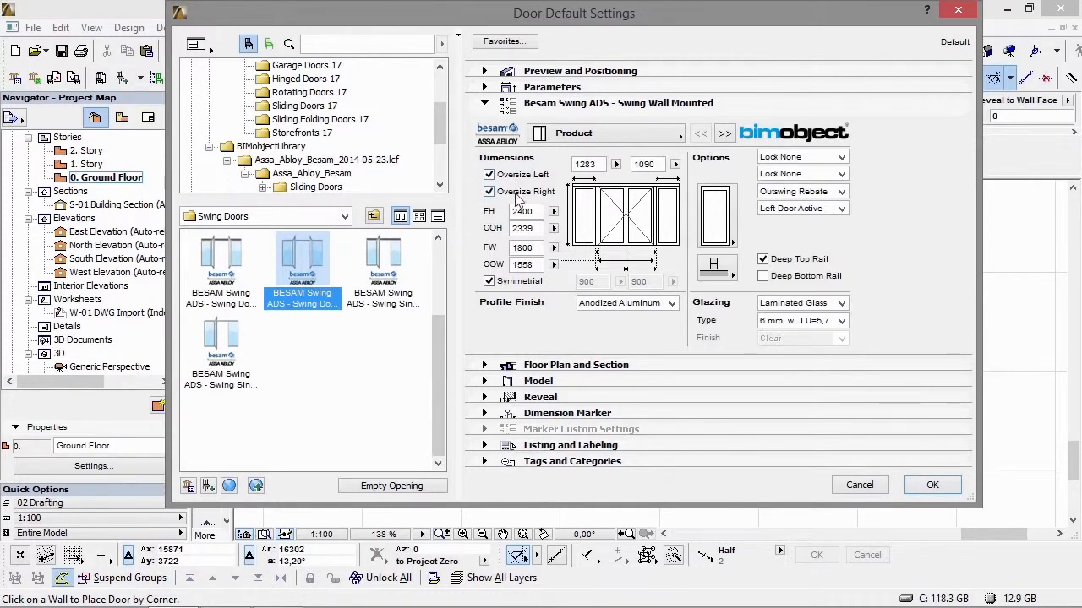
click(936, 487)
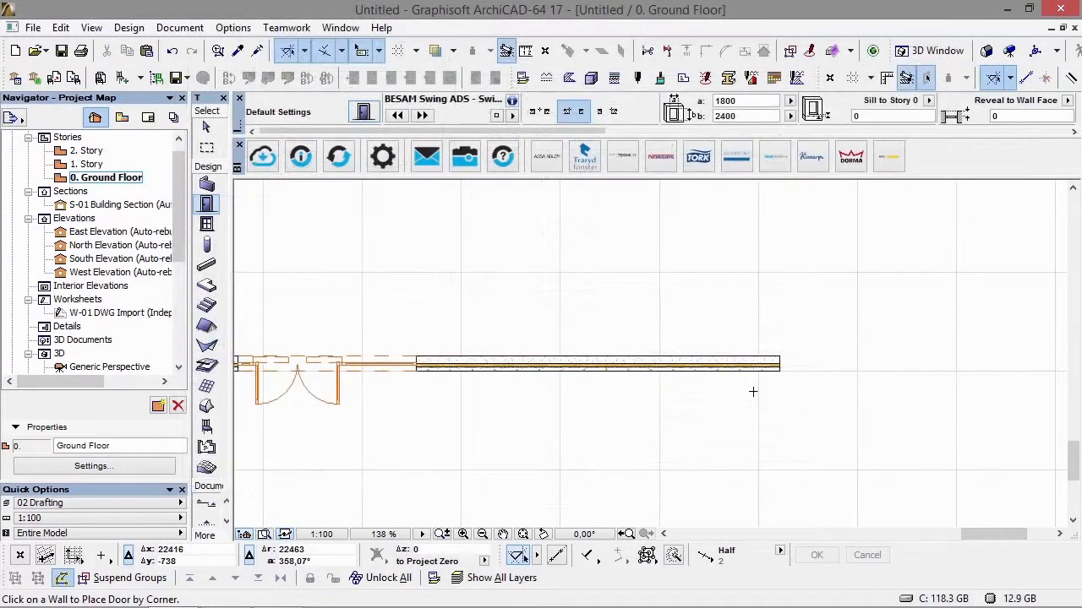
click(461, 370)
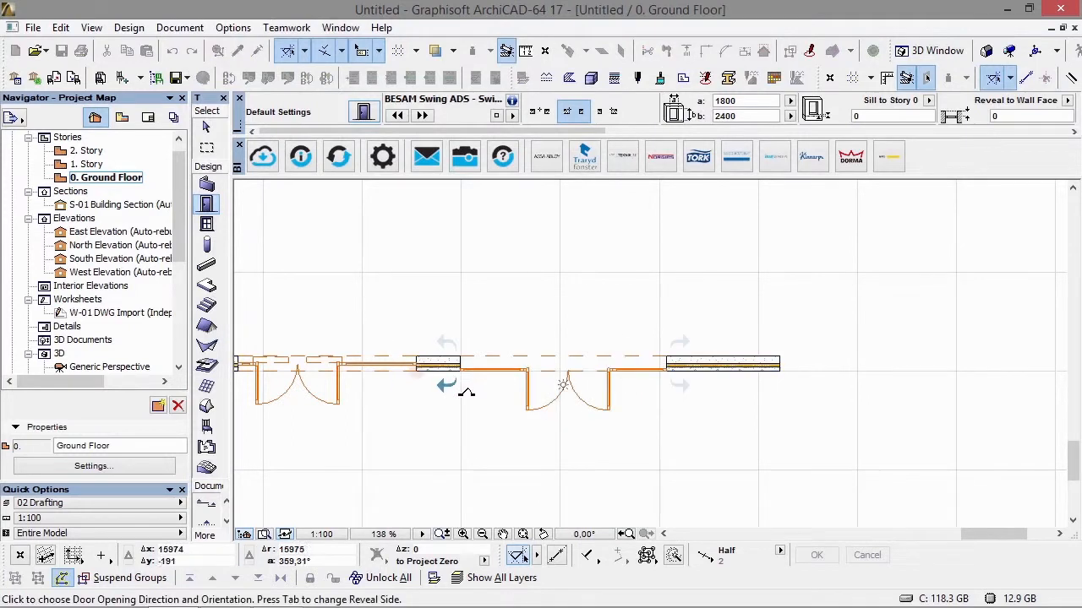
click(466, 397)
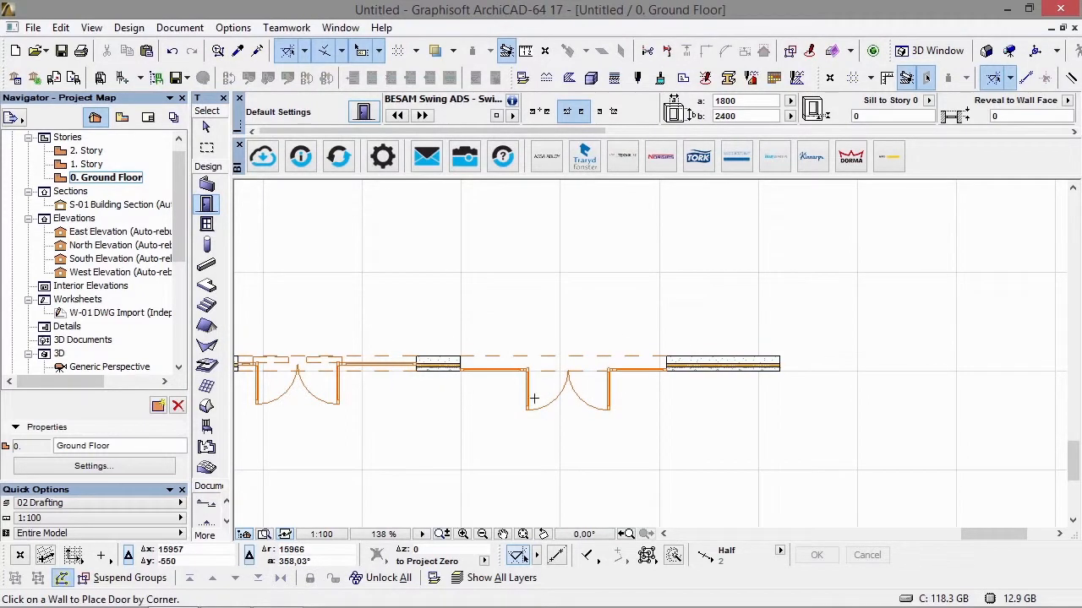
Set the new wall-mounted double door's operator to SW100 - Low to Medium High Traffic, then deselect the door.
shift+click(527, 408)
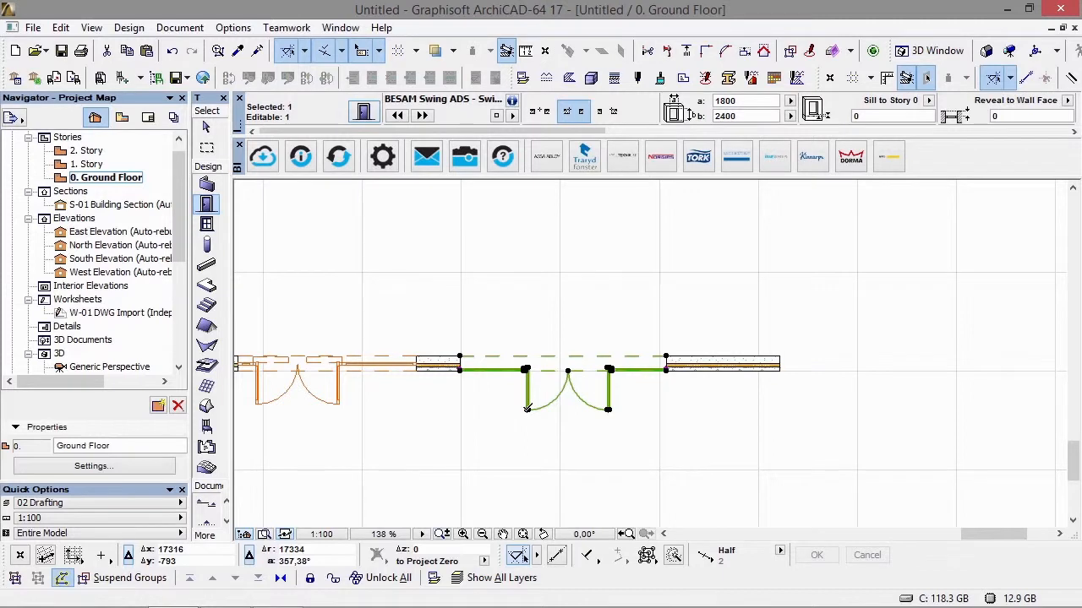
double_click(527, 408)
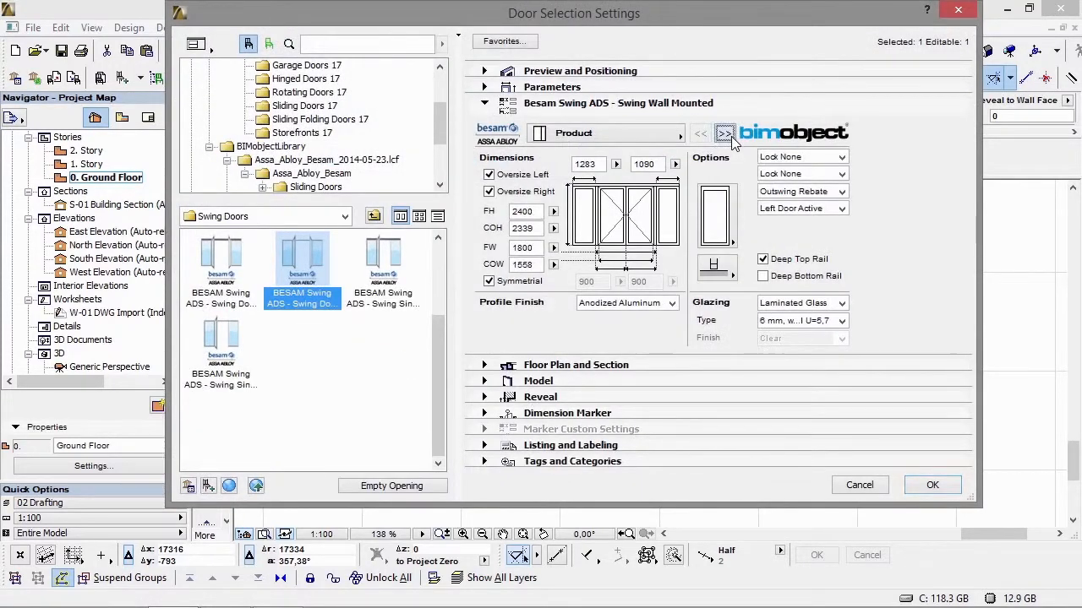
click(726, 134)
click(659, 181)
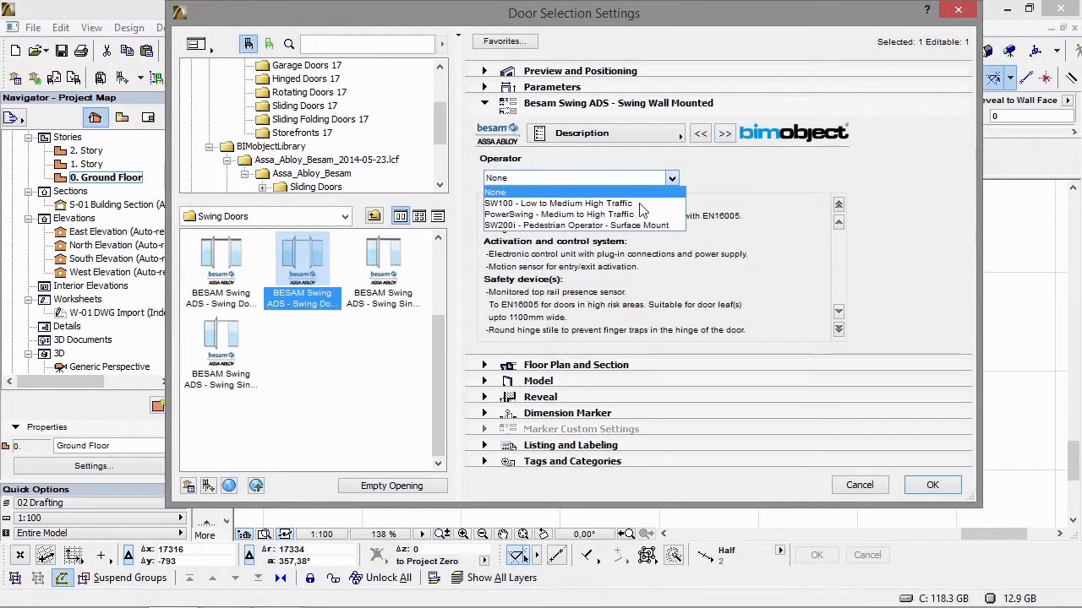
click(583, 203)
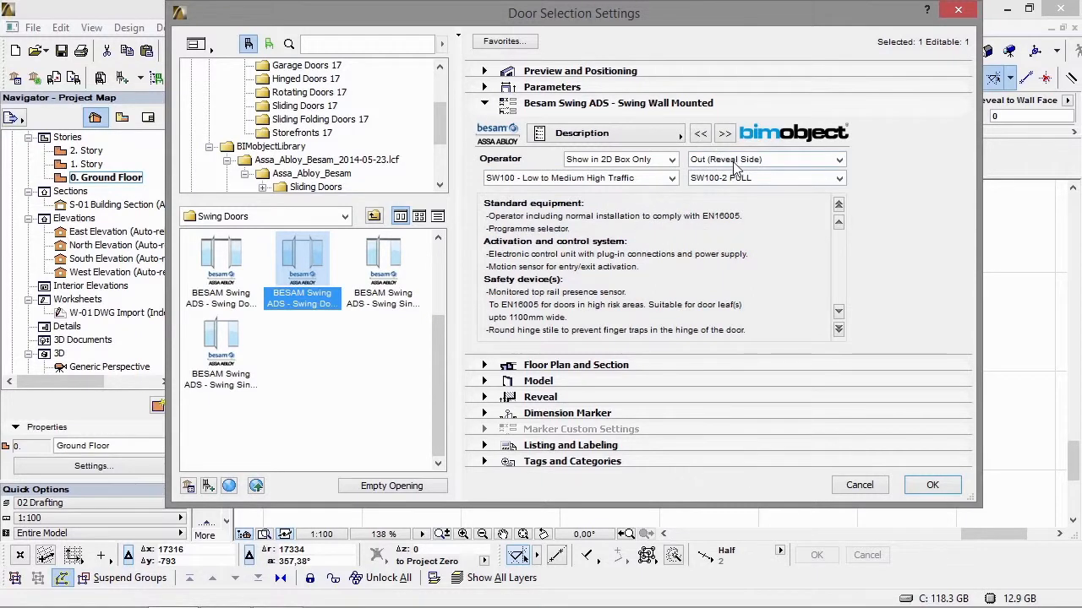
click(928, 485)
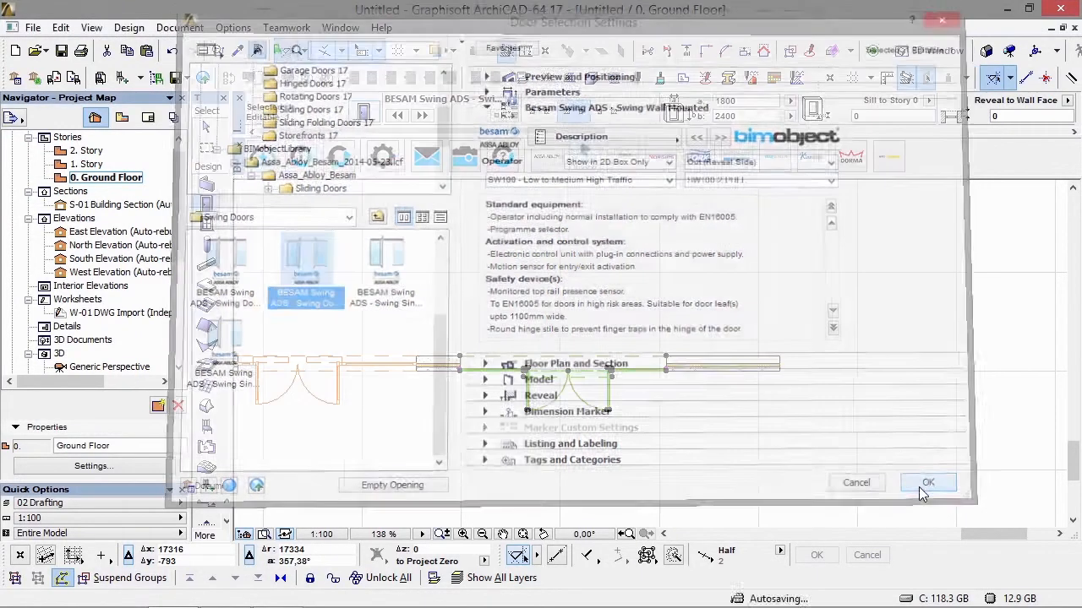
key(Escape)
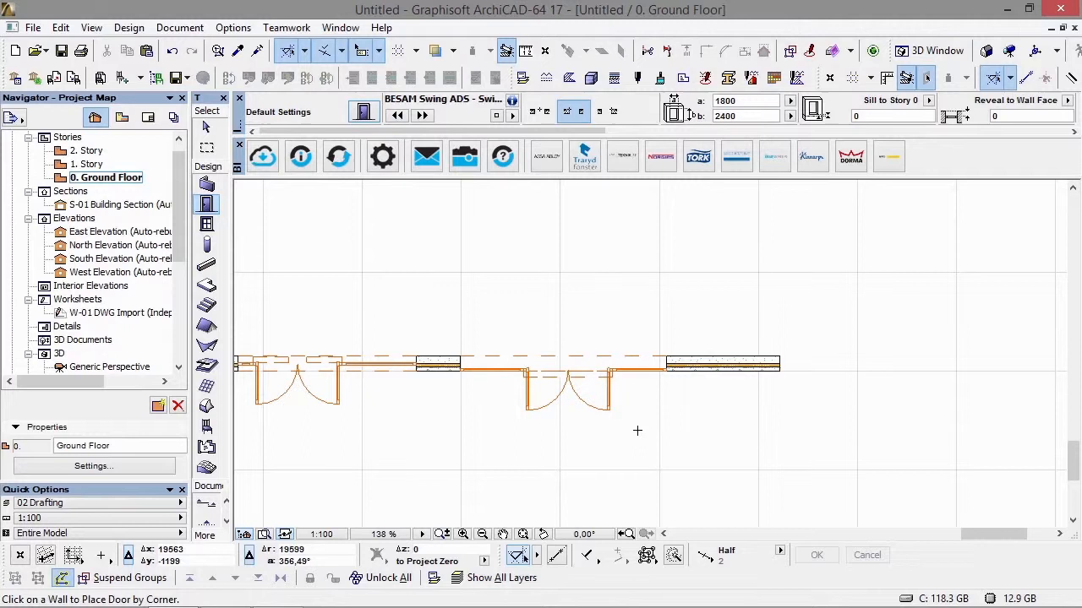
View the wall-mounted door and its operator in 3D, and examine the beam-mounted doors from the wall's other side.
key(F3)
middle_drag(869, 273, 845, 303)
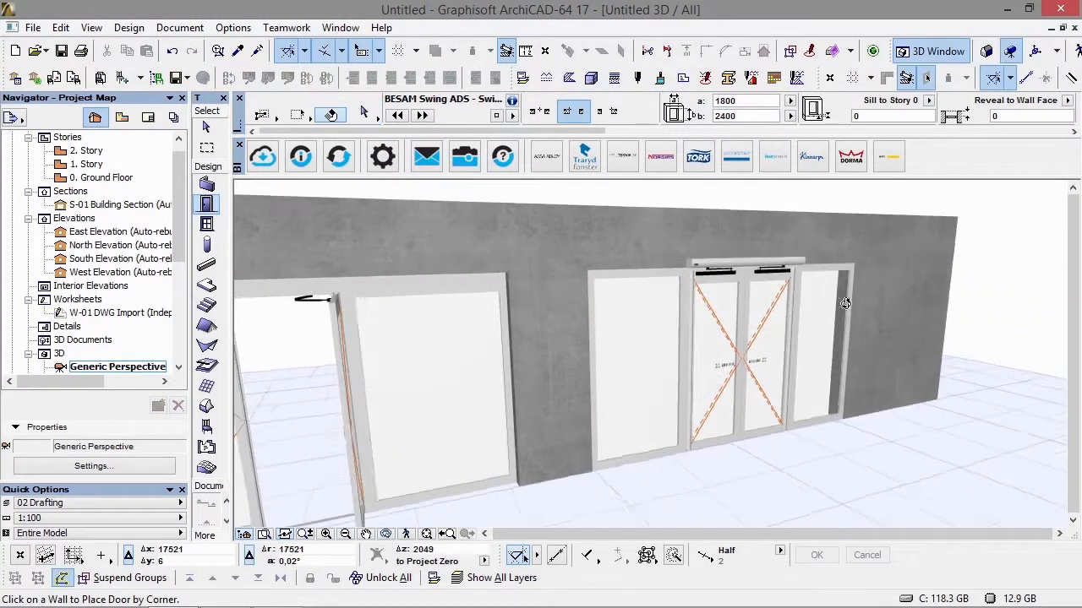
scroll(758, 264, up, 2)
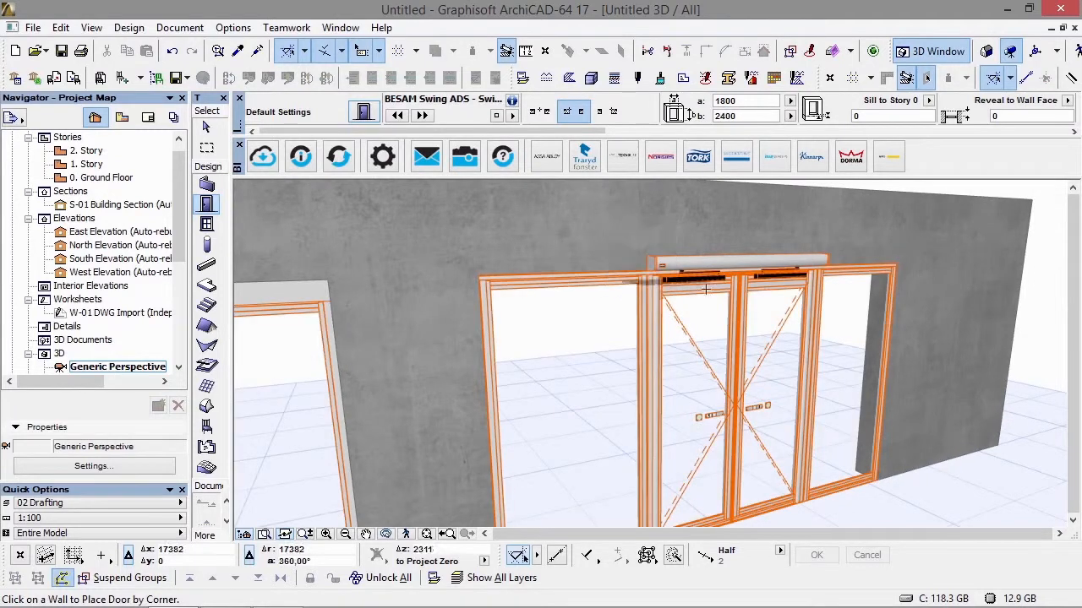
shift+middle_drag(857, 254, 526, 342)
scroll(493, 280, down, 1)
scroll(492, 281, up, 2)
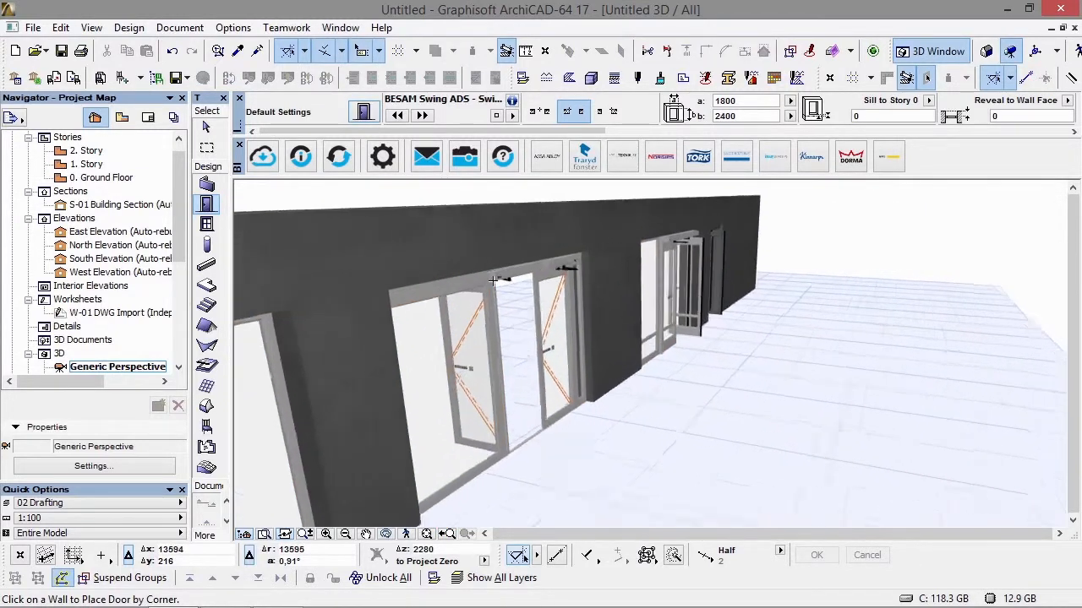
Review the beam-mounted double door's description settings and compare its operator in 3D with the wall-mounted one.
scroll(493, 280, up, 2)
click(499, 287)
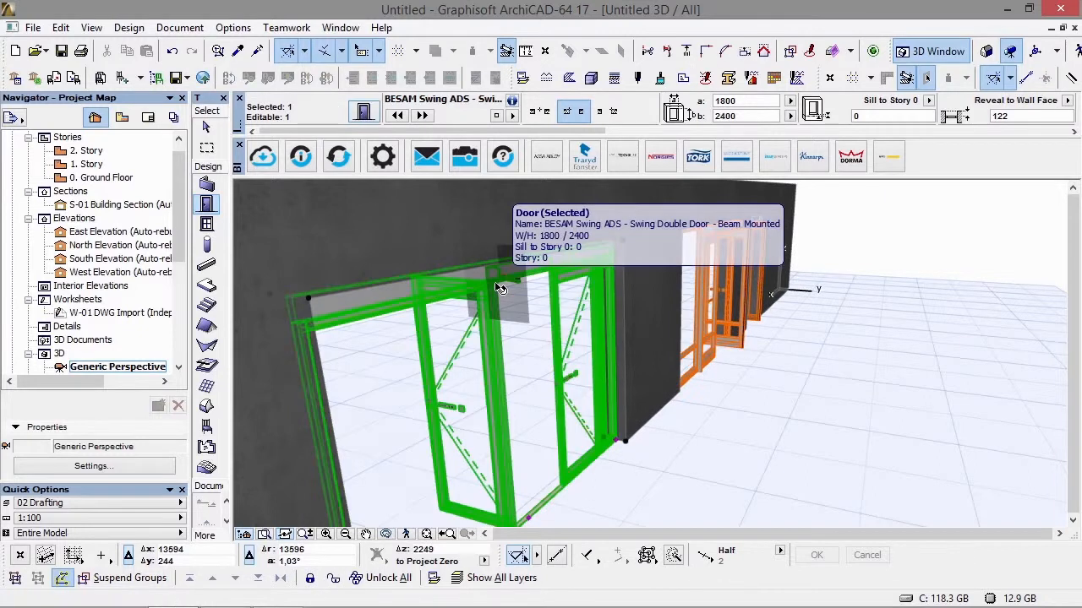
double_click(499, 287)
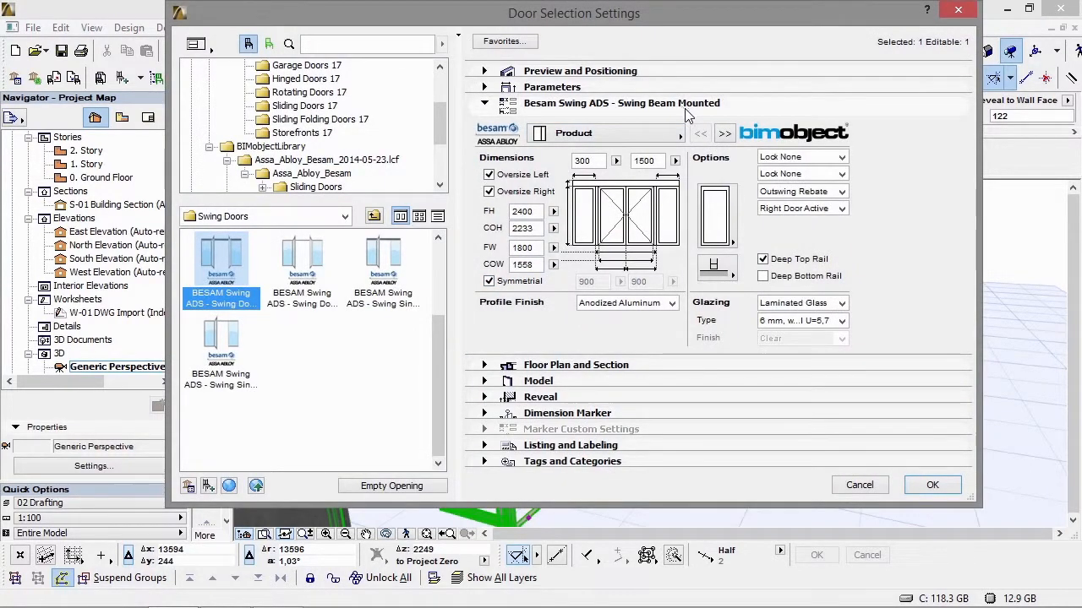
click(727, 133)
click(955, 491)
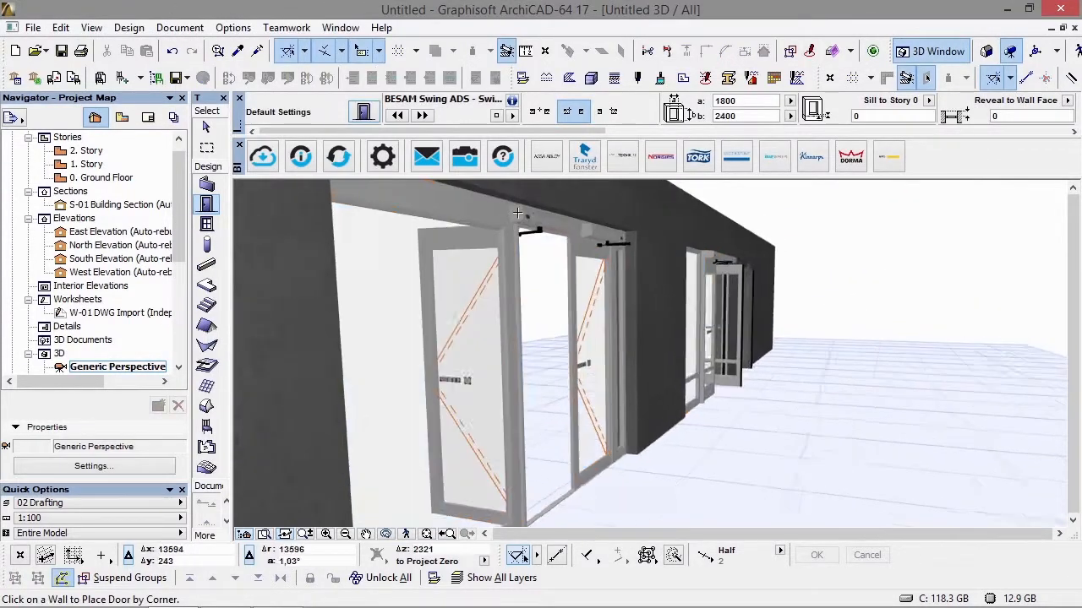
scroll(517, 213, up, 1)
scroll(634, 232, down, 3)
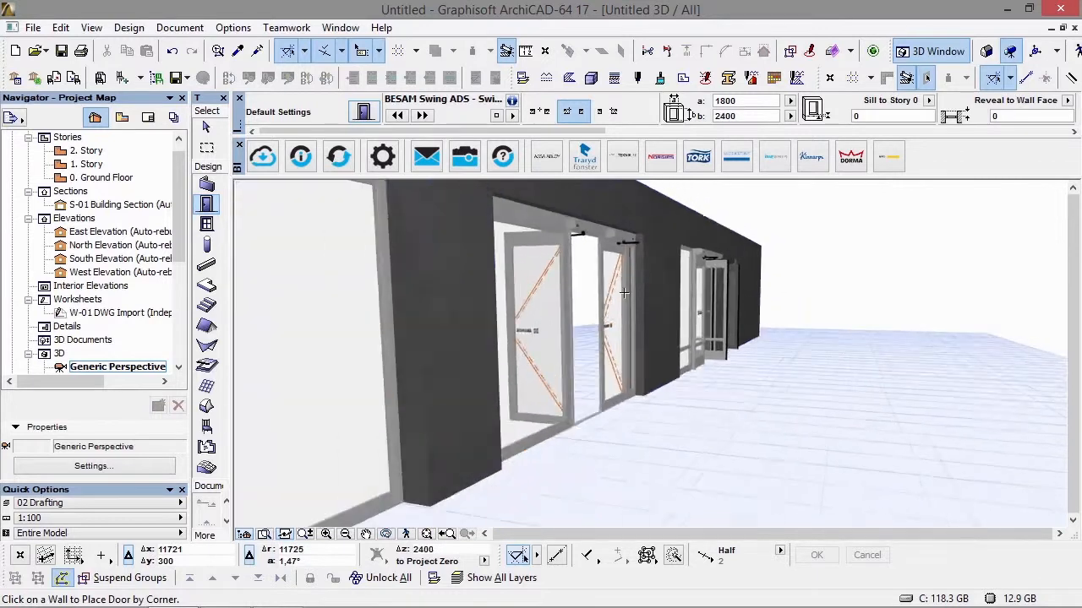
shift+middle_drag(404, 285, 645, 283)
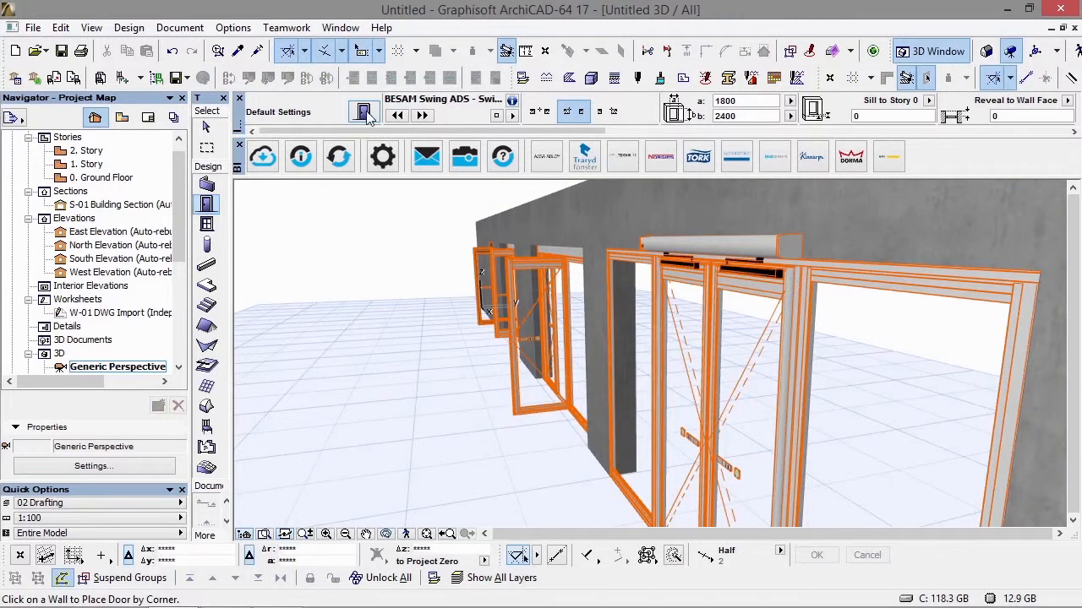
Compare the single swing door variants and set BESAM Swing ADS - Swing Single Door - Beam Mounted as the default door.
key(ctrl+t)
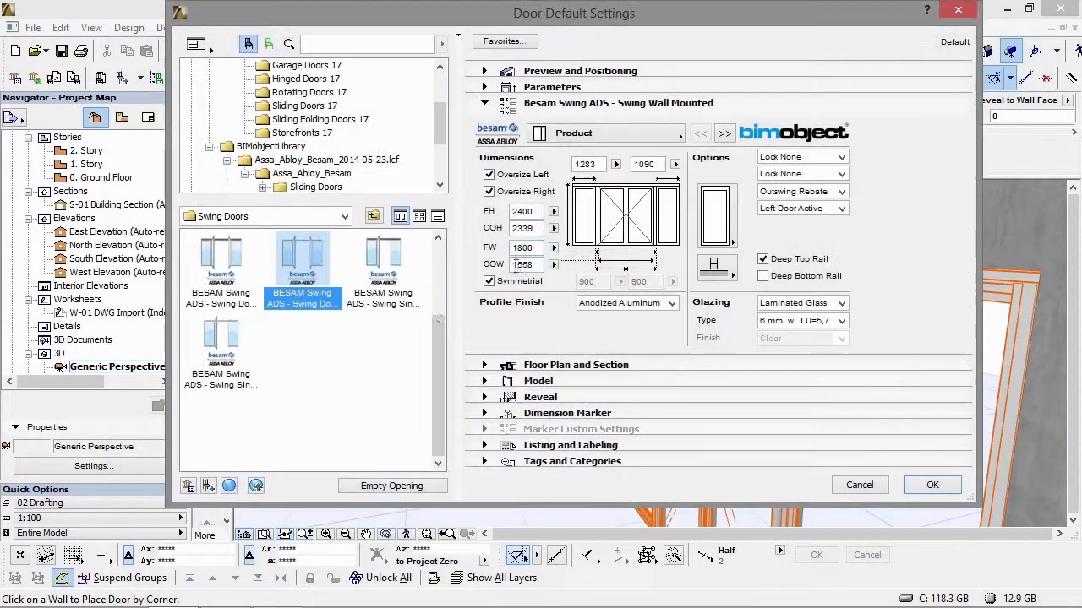
click(406, 313)
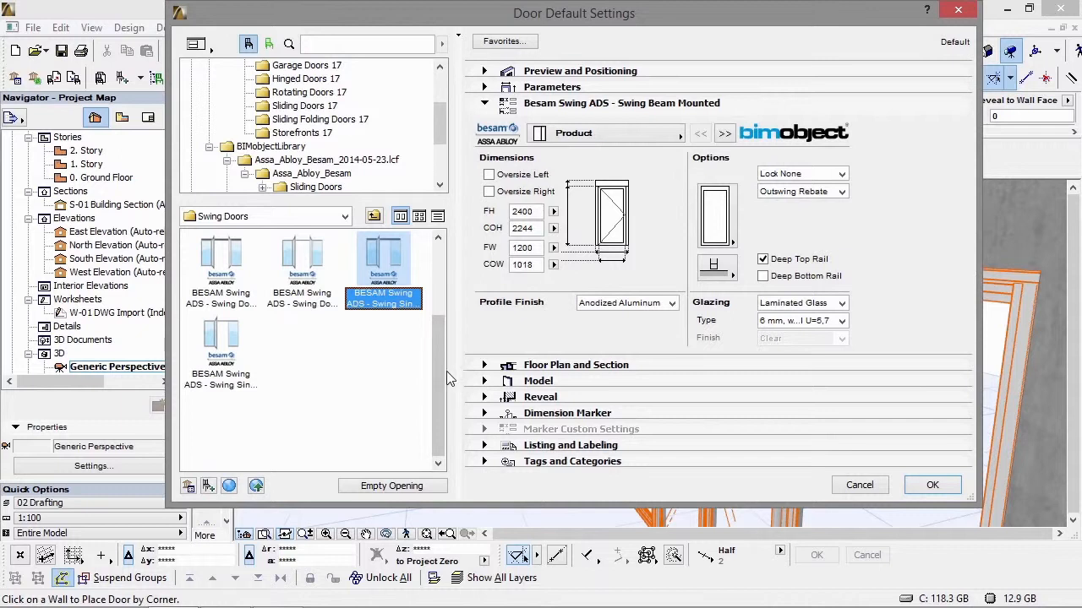
scroll(437, 372, up, 1)
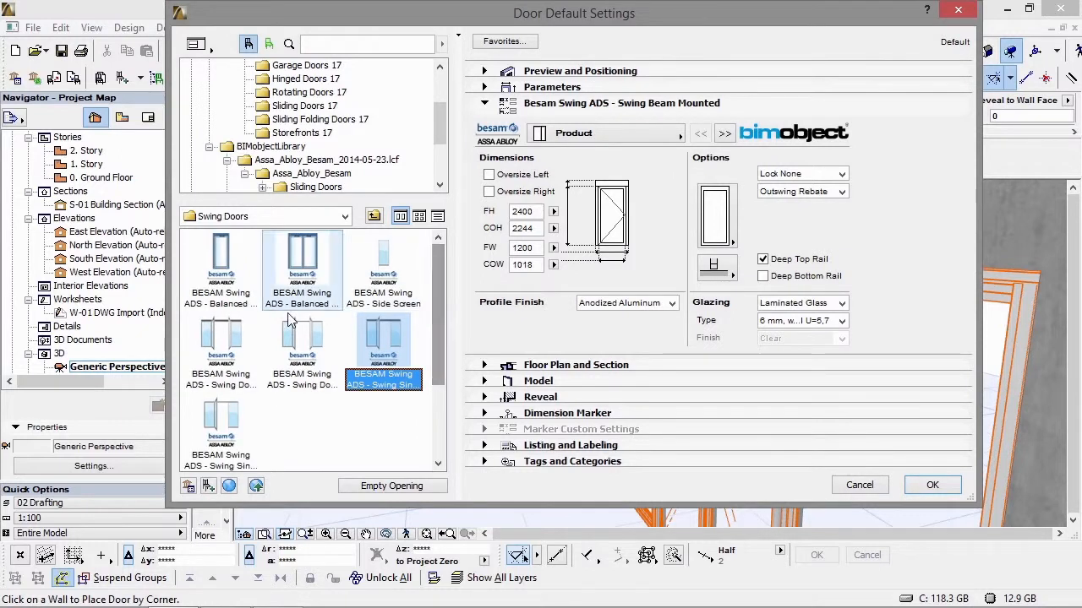
click(251, 429)
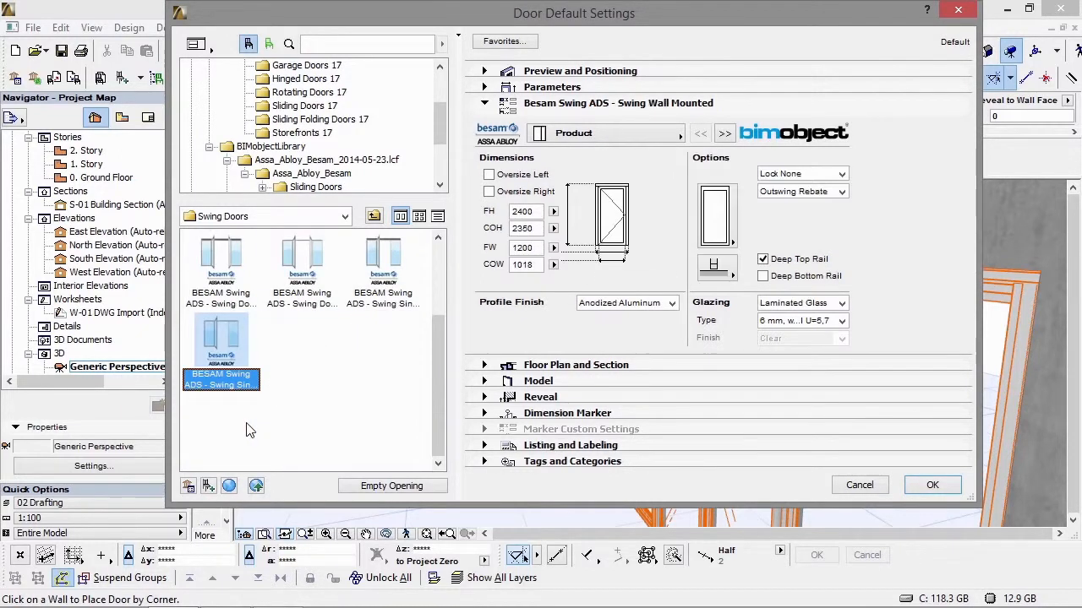
click(376, 308)
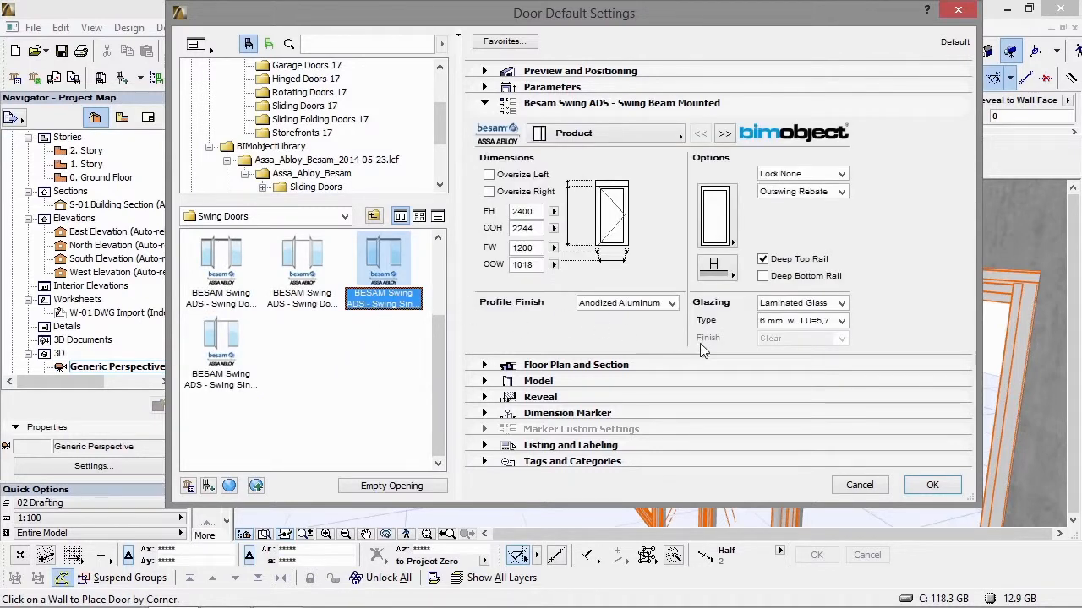
click(932, 486)
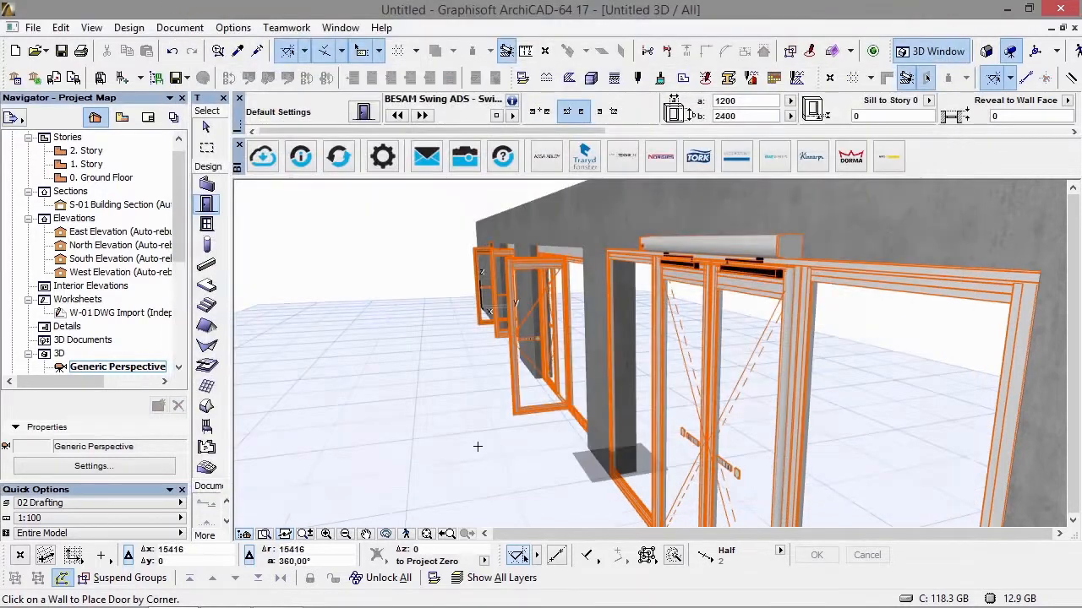
Open the Appearance settings of the wall-mounted swing double door from the 3D view.
scroll(610, 369, up, 5)
shift+middle_drag(610, 370, 705, 373)
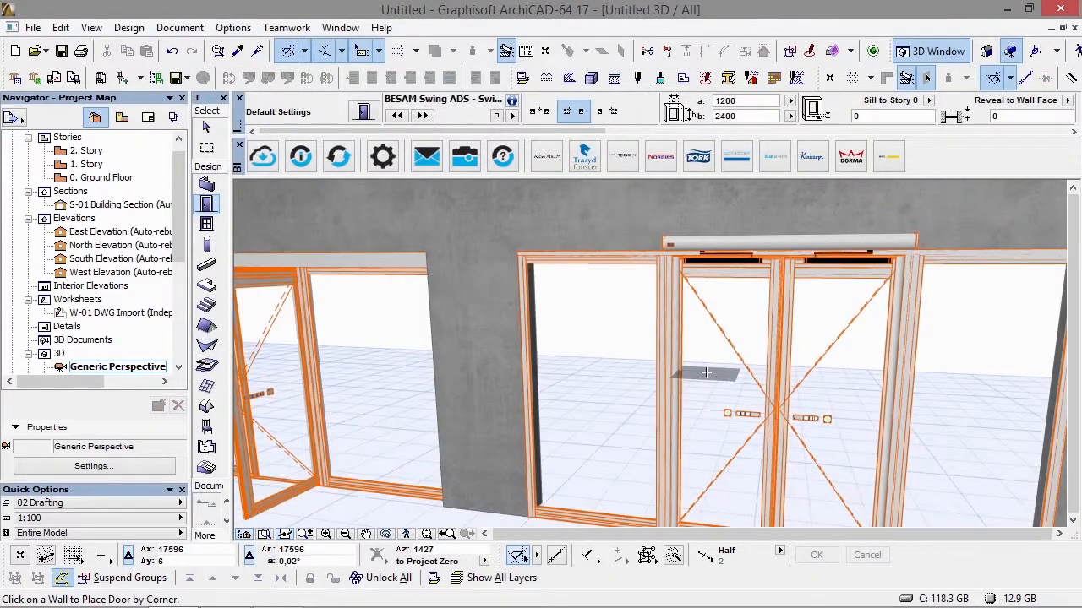
scroll(708, 373, up, 1)
scroll(710, 373, down, 2)
scroll(715, 373, down, 3)
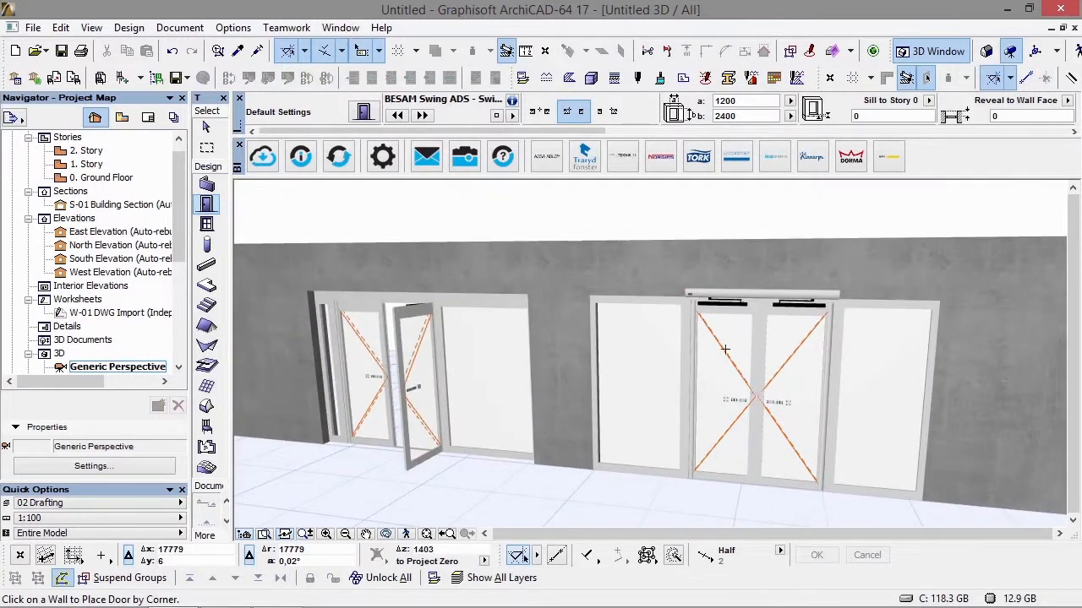
shift+click(727, 351)
double_click(726, 351)
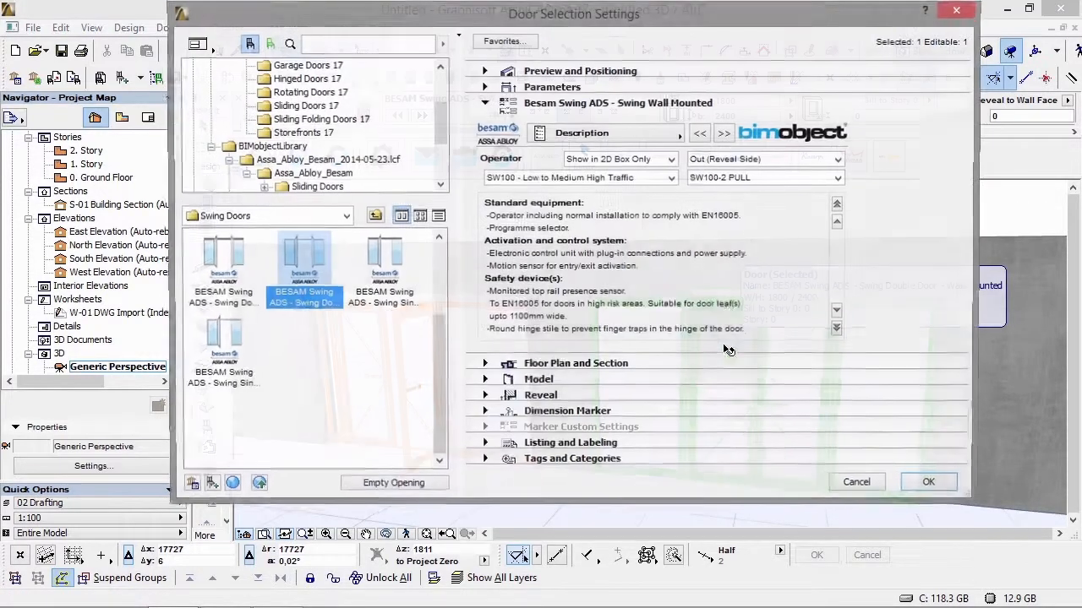
click(660, 134)
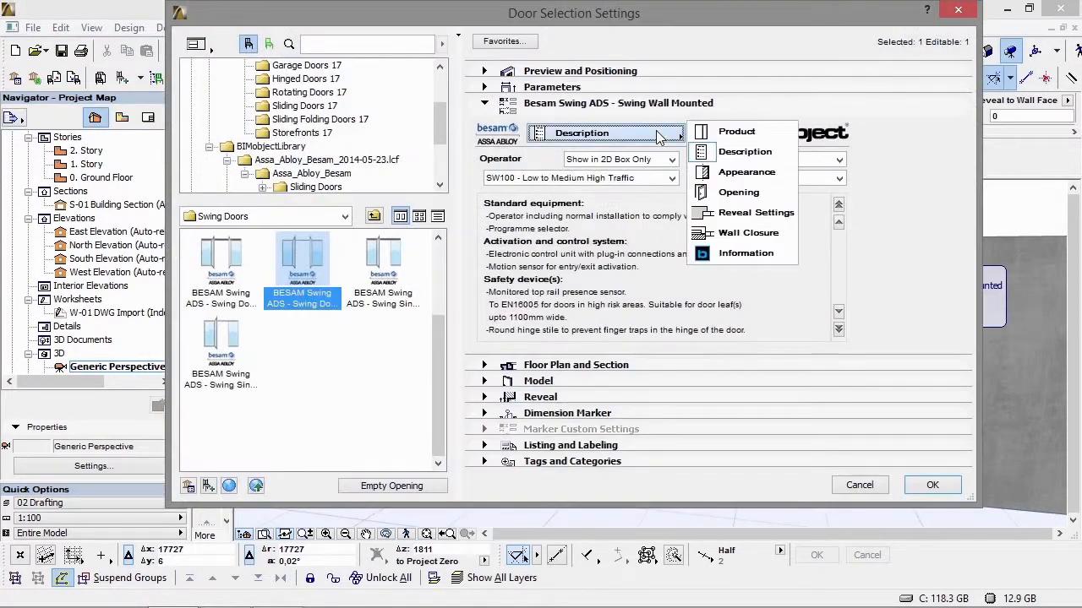
click(715, 174)
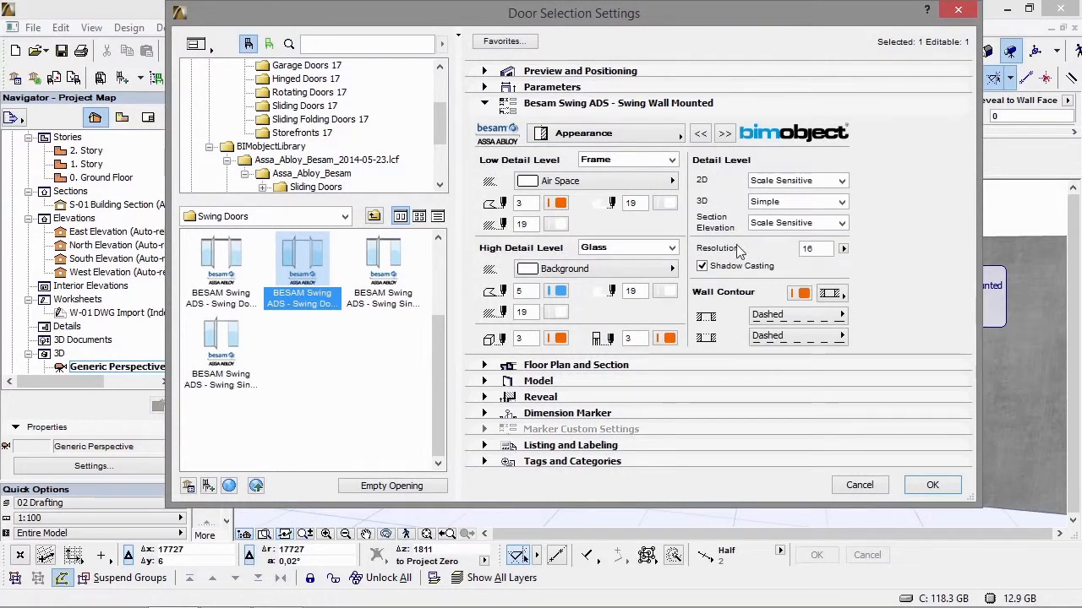
Set the wall-mounted double door's 3D pen to black pen 1 and apply the change.
click(801, 294)
click(801, 302)
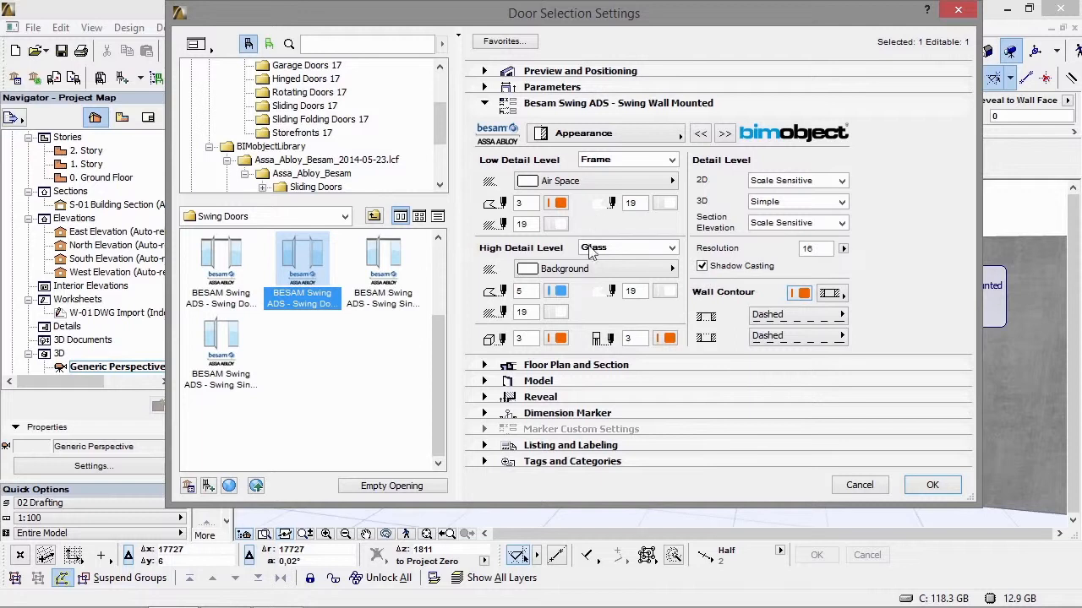
click(563, 339)
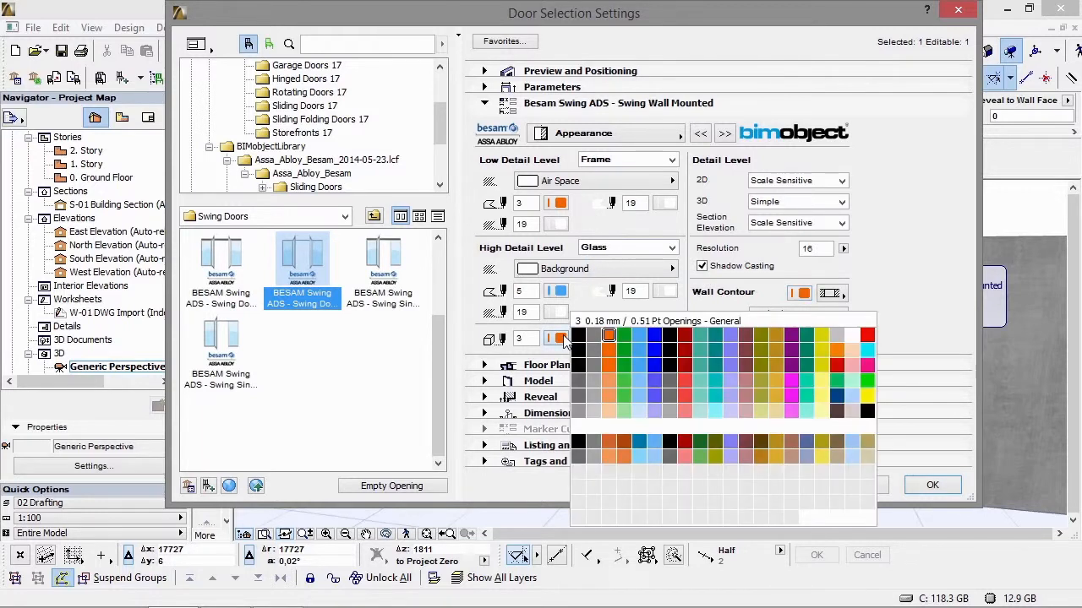
click(582, 339)
click(907, 488)
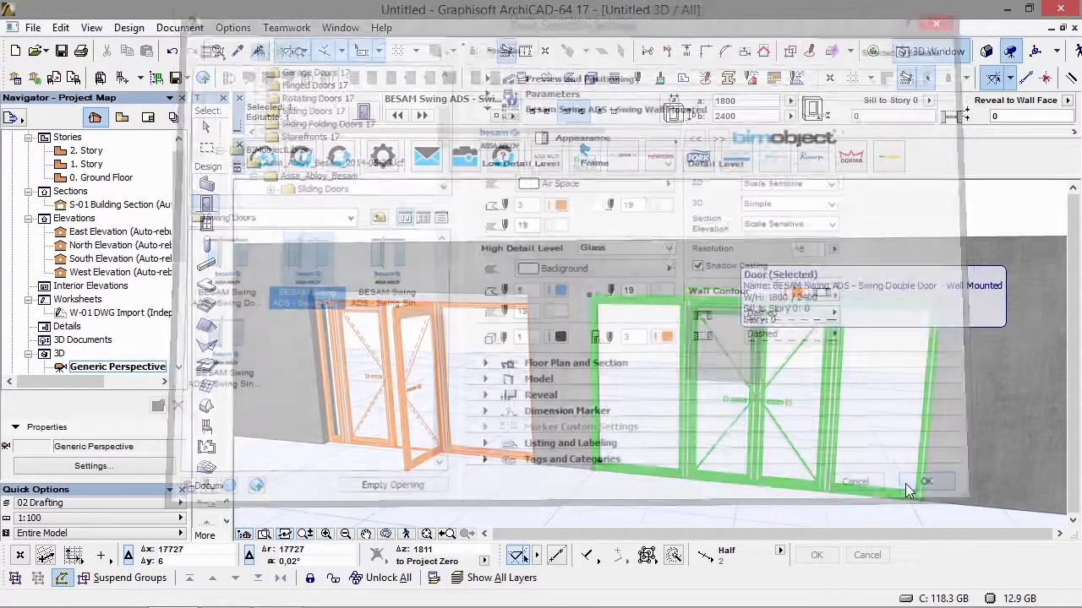
Reopen the wall-mounted double door's settings and set its 3D pen to light gray pen 82.
shift+middle_drag(840, 360, 766, 340)
scroll(786, 359, up, 2)
scroll(786, 359, up, 1)
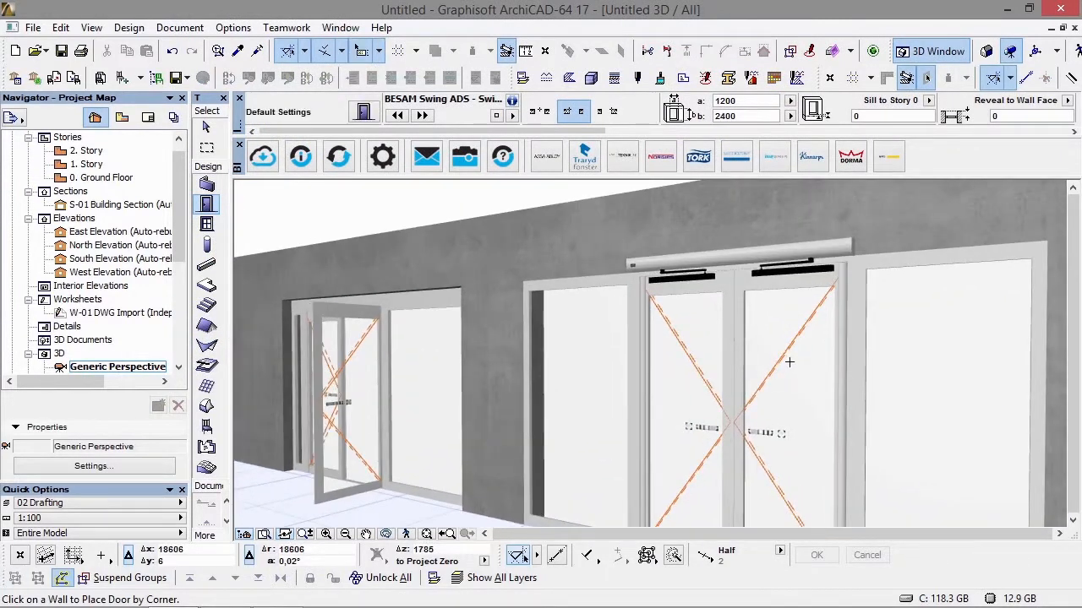
shift+click(850, 325)
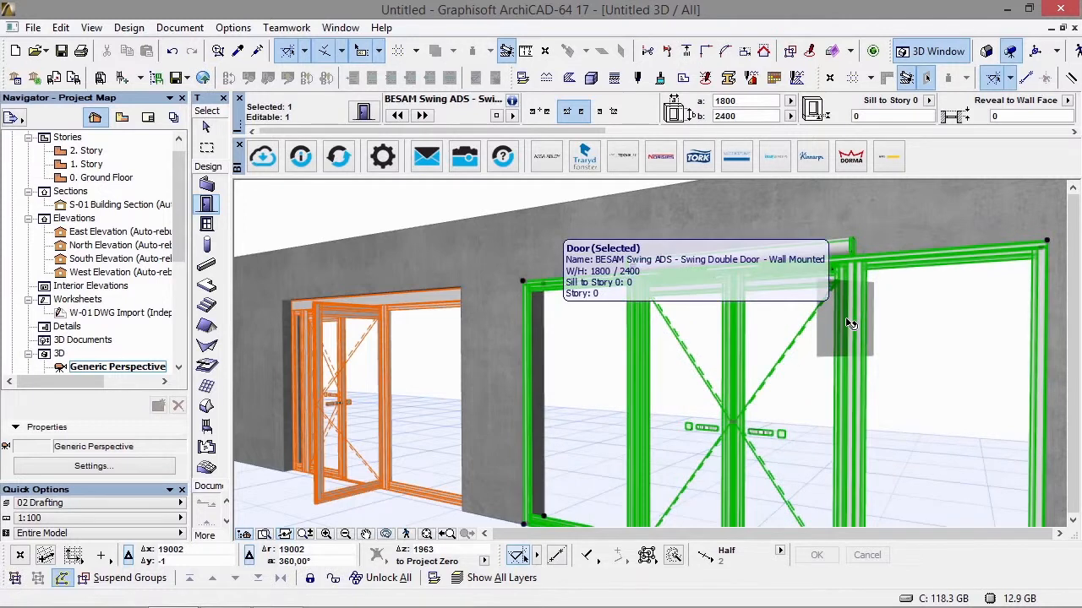
double_click(850, 324)
click(559, 338)
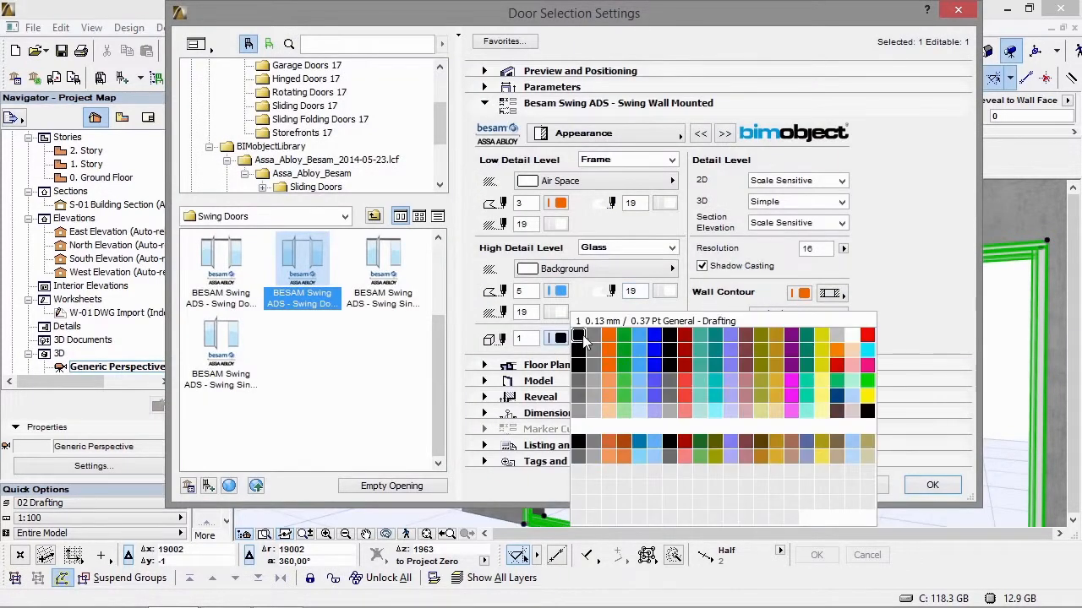
click(593, 336)
click(559, 338)
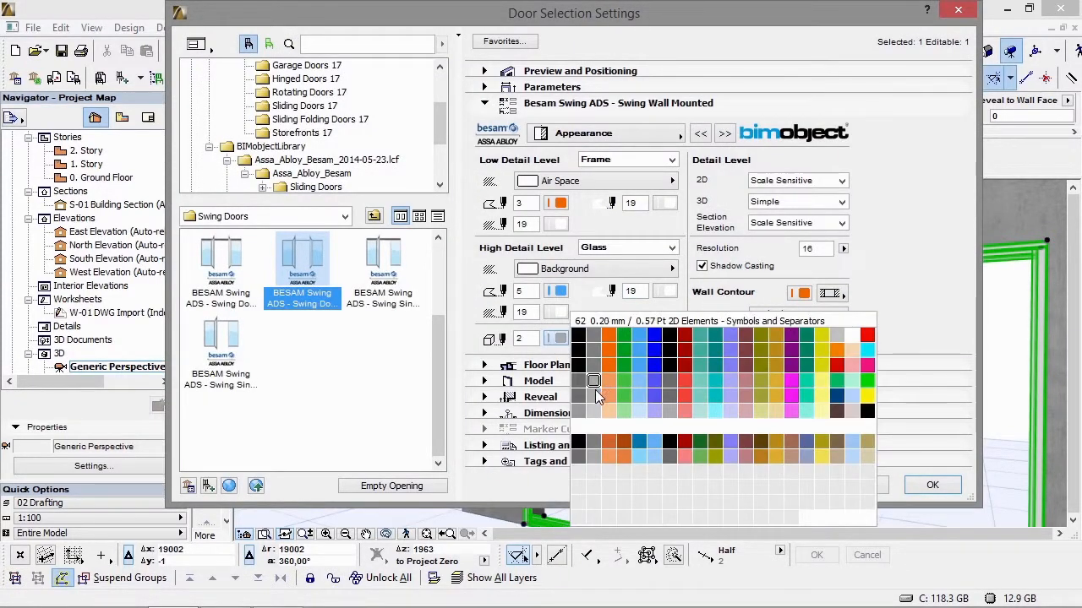
click(596, 401)
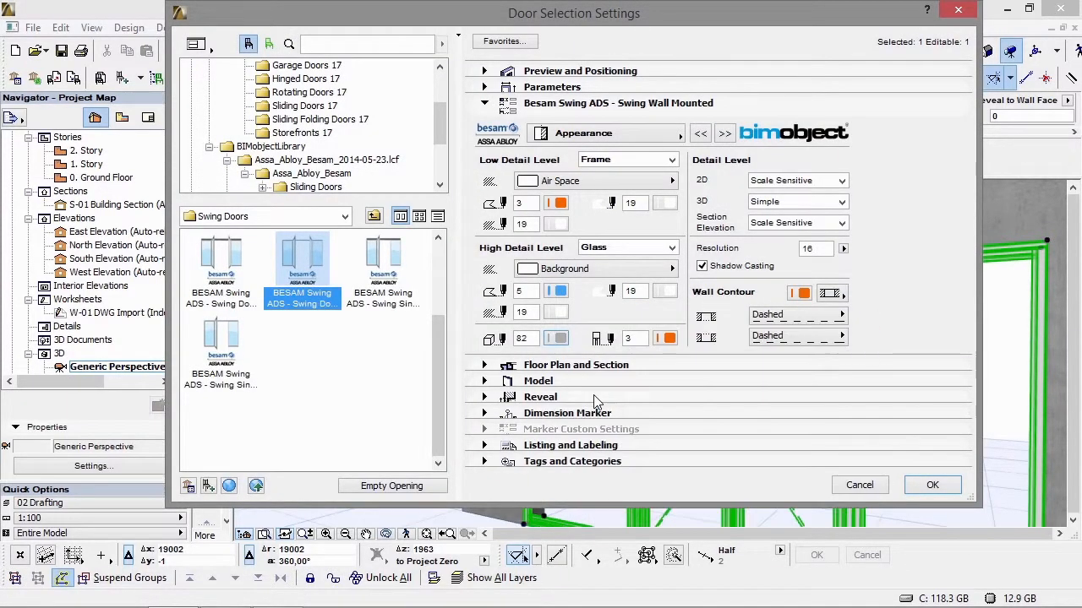
click(929, 486)
Set the wall-mounted double door's line pen beside the 3D pen to 2, and choose Brush as the High Detail Level component.
shift+middle_drag(693, 334, 910, 347)
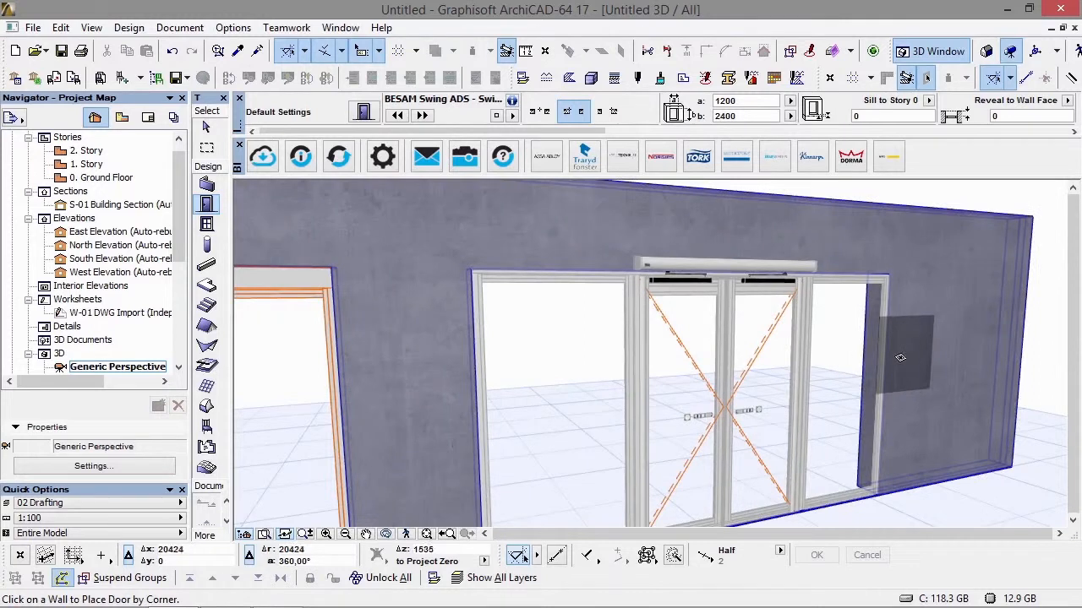
scroll(836, 377, down, 2)
scroll(833, 379, up, 4)
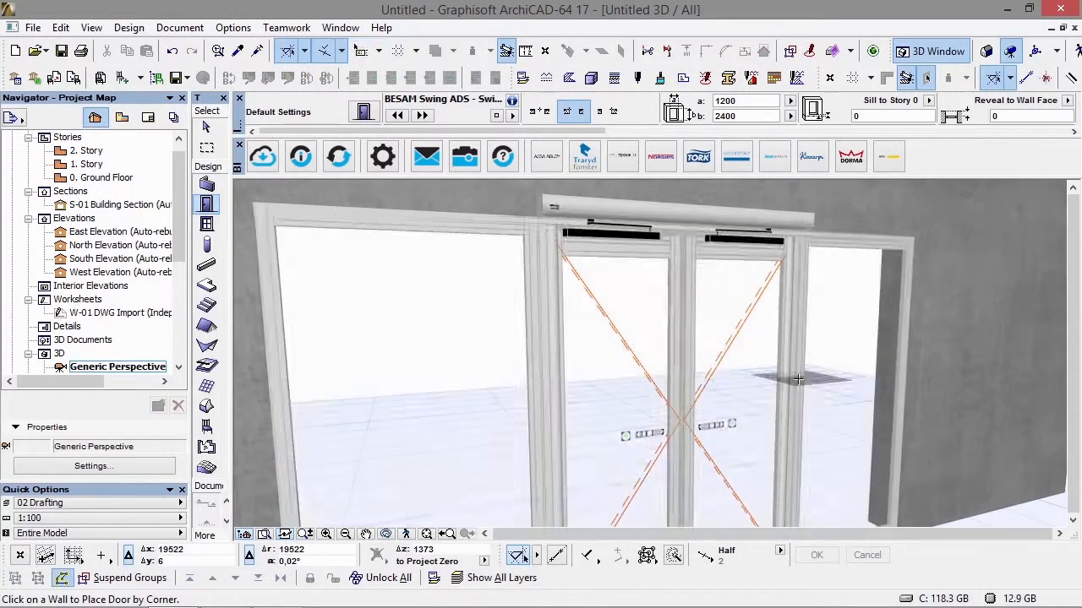
click(800, 382)
double_click(799, 385)
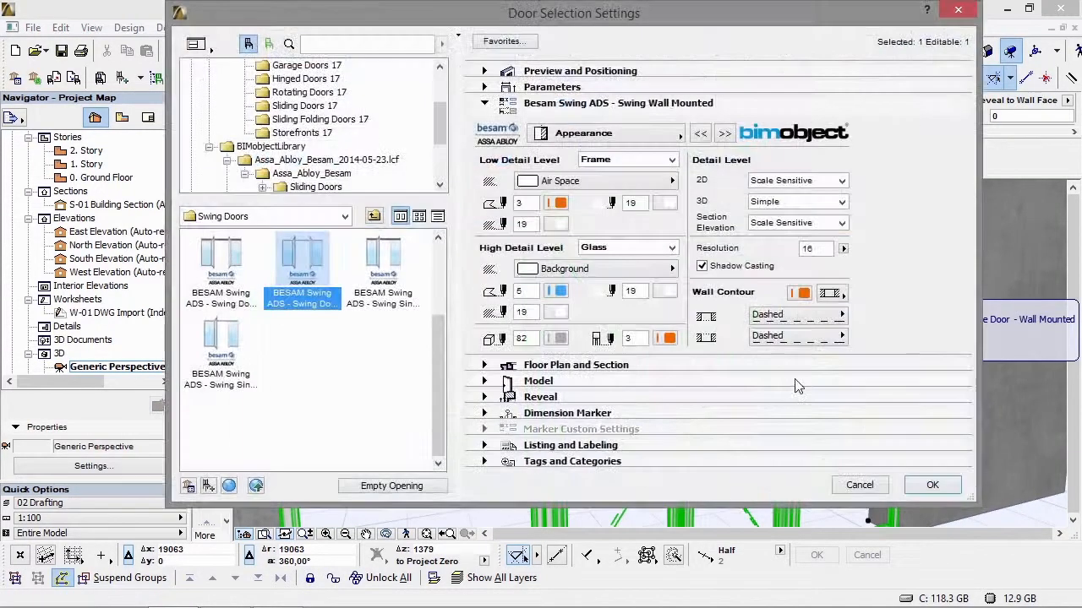
click(662, 342)
click(692, 337)
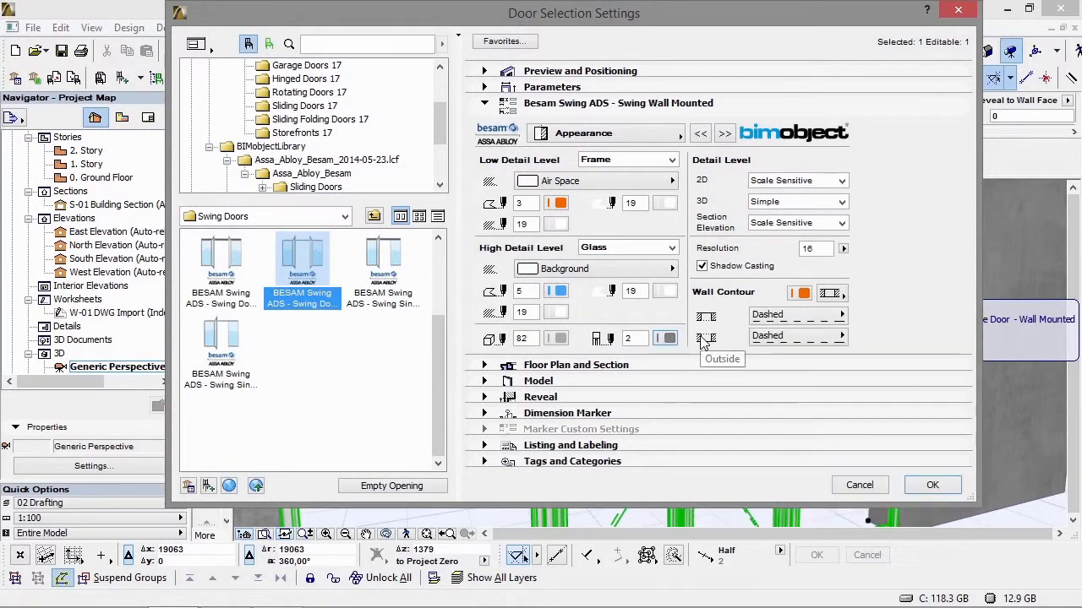
click(639, 250)
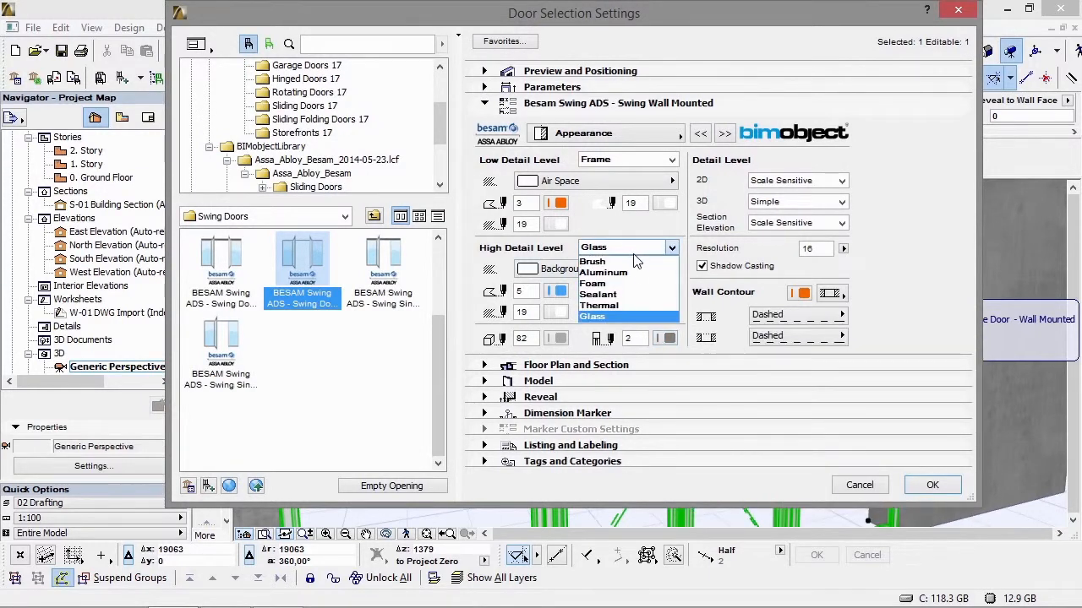
click(637, 262)
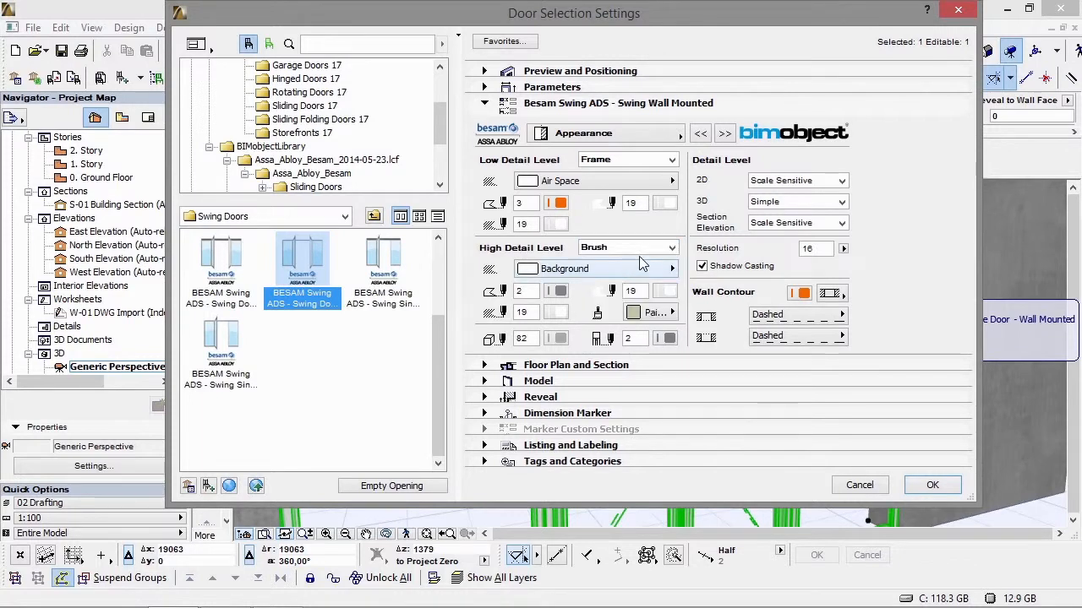
Review the door's Opening, Reveal Settings, Wall Closure and Information pages.
click(663, 140)
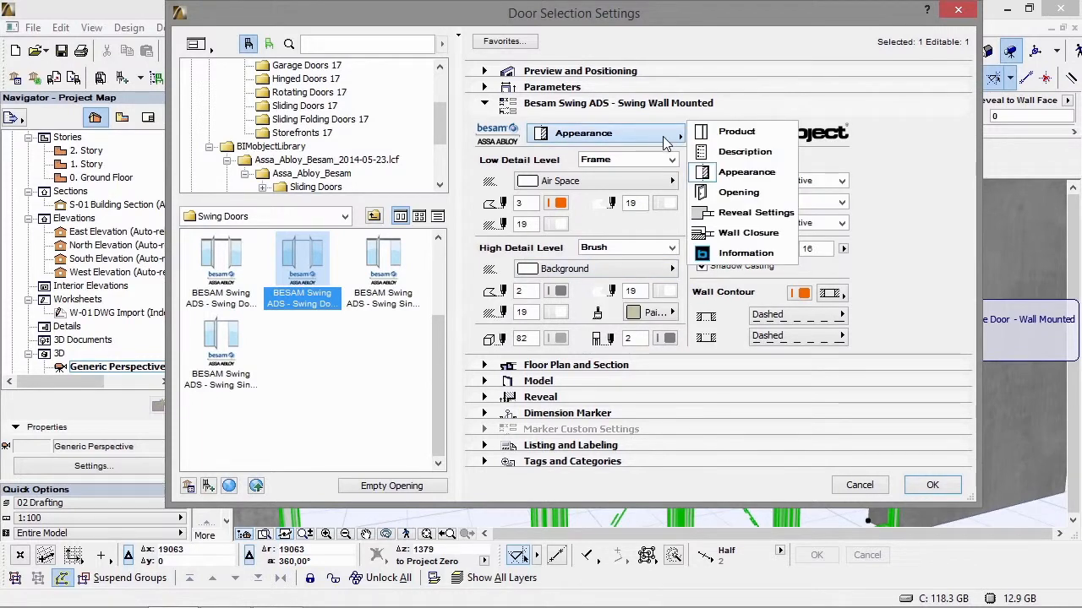
click(705, 193)
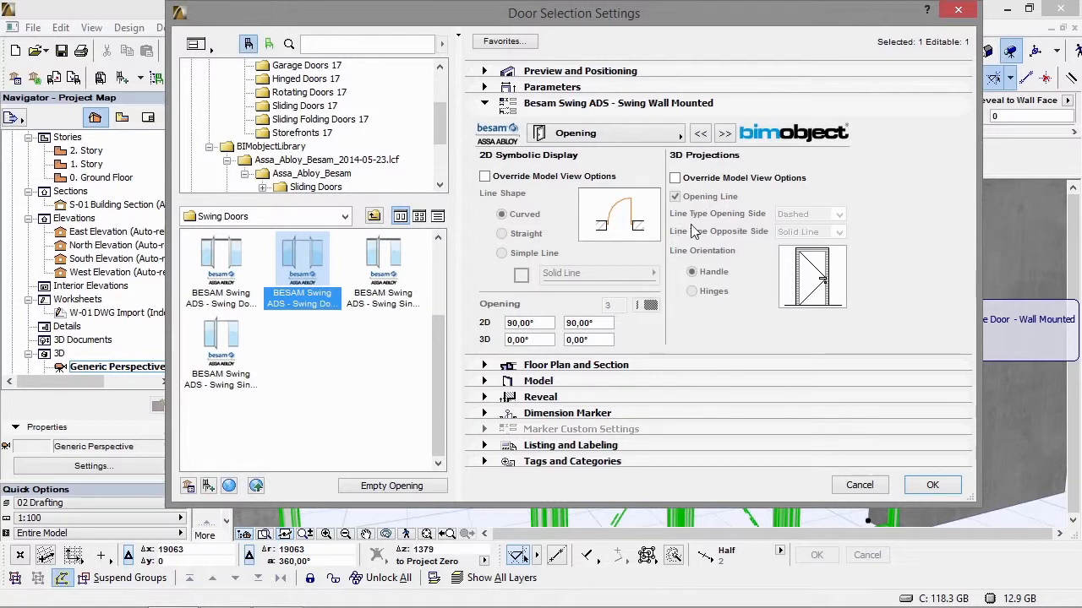
click(732, 138)
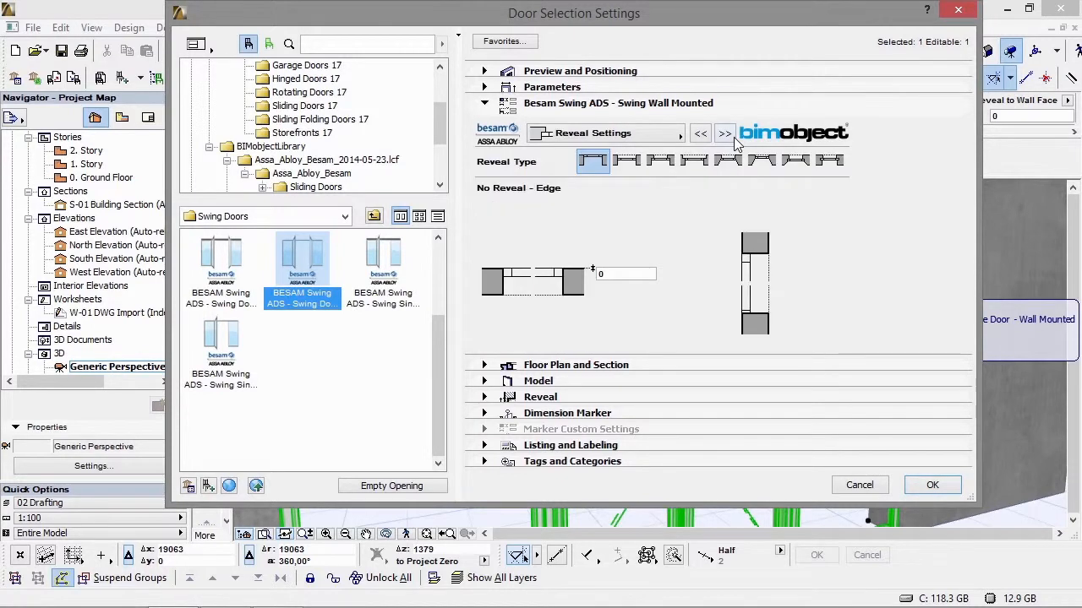
click(732, 138)
click(732, 138)
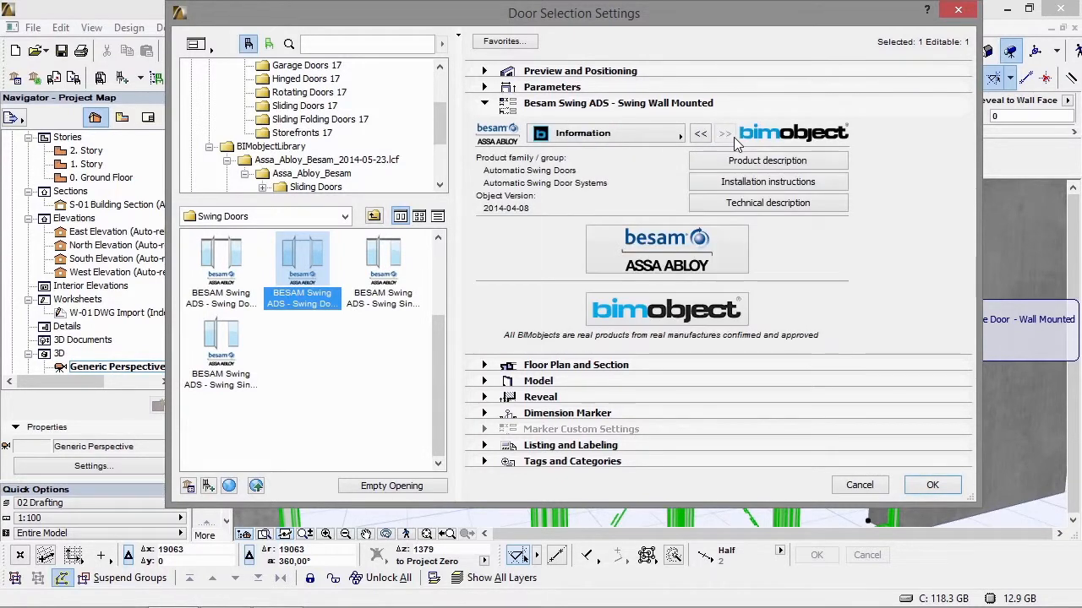
Override the model view options for the door's 2D symbolic display with a light gray opening pen, and check the applied result in 3D.
click(668, 137)
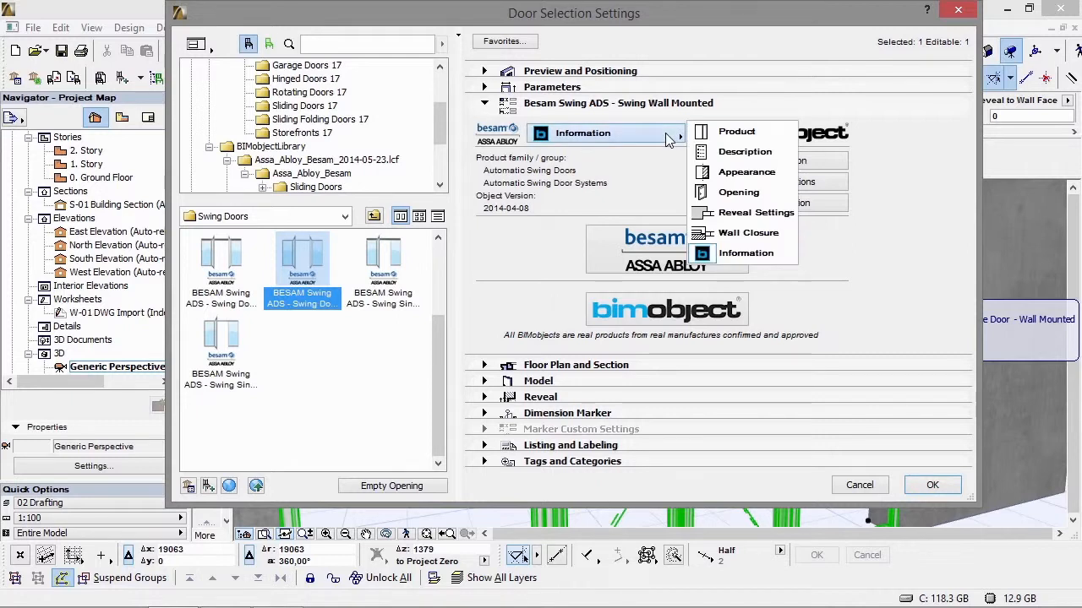
click(701, 191)
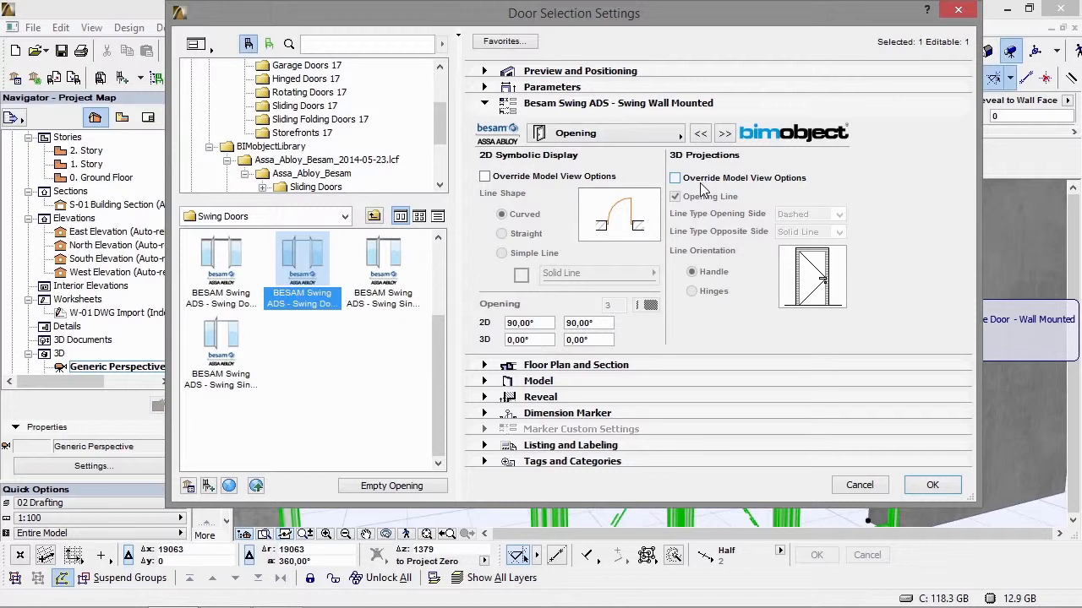
click(578, 180)
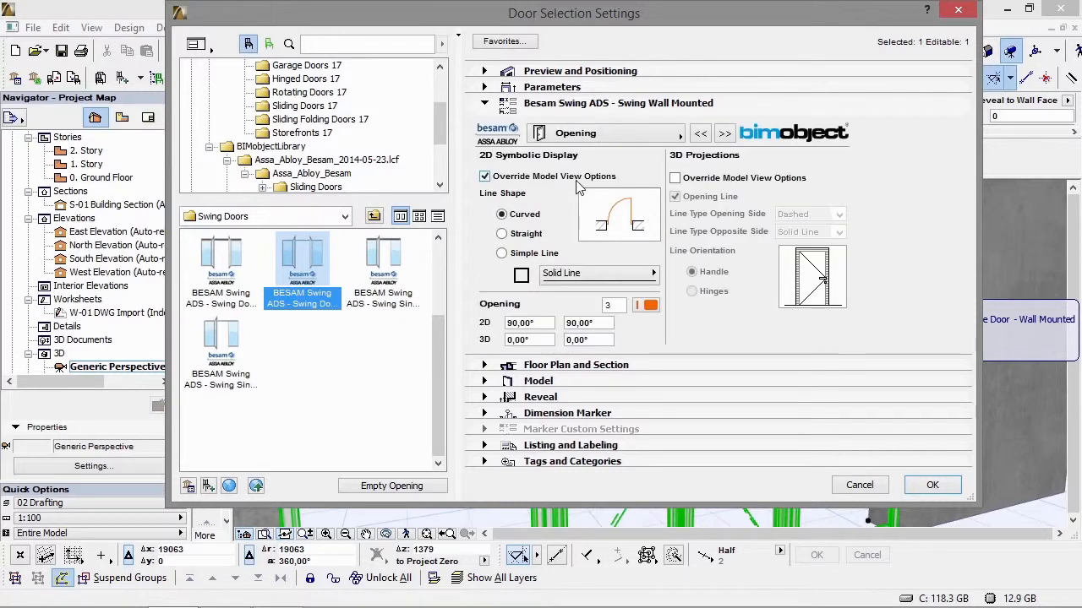
click(650, 306)
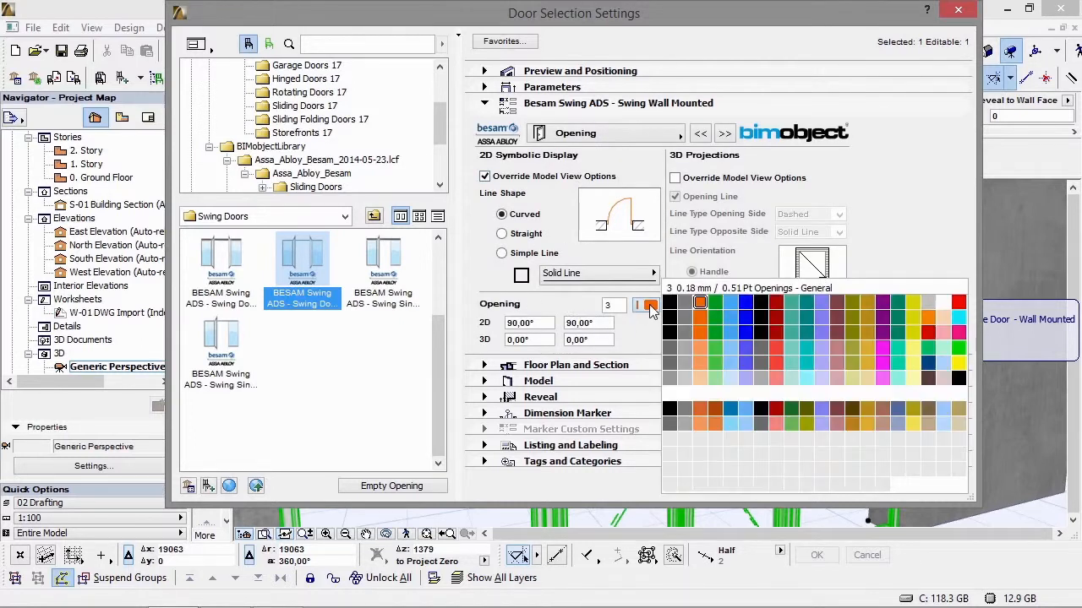
click(685, 379)
click(914, 494)
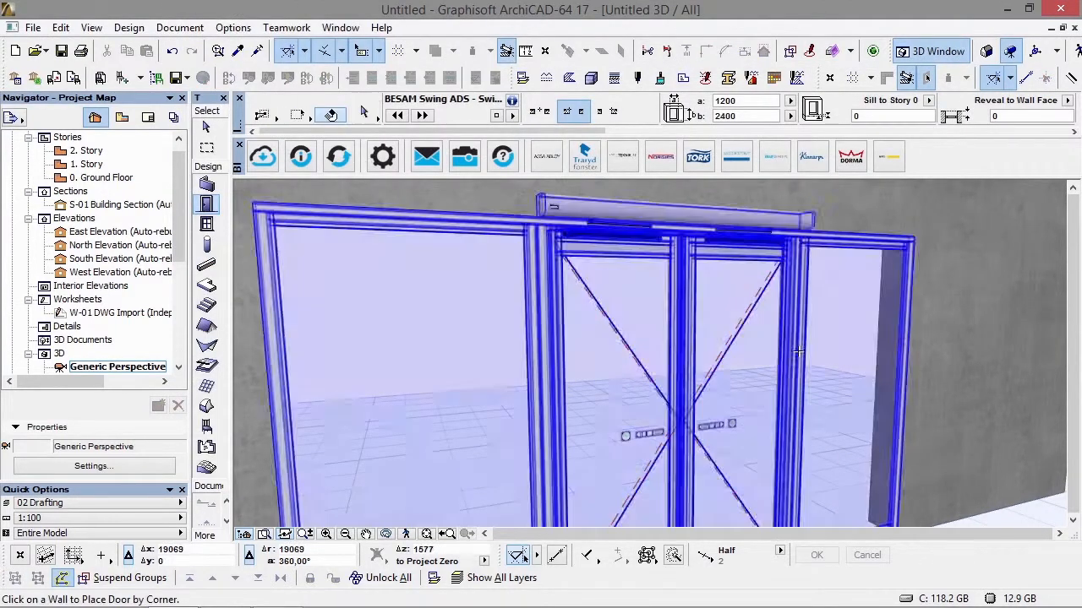
shift+middle_drag(799, 352, 548, 365)
scroll(548, 361, up, 2)
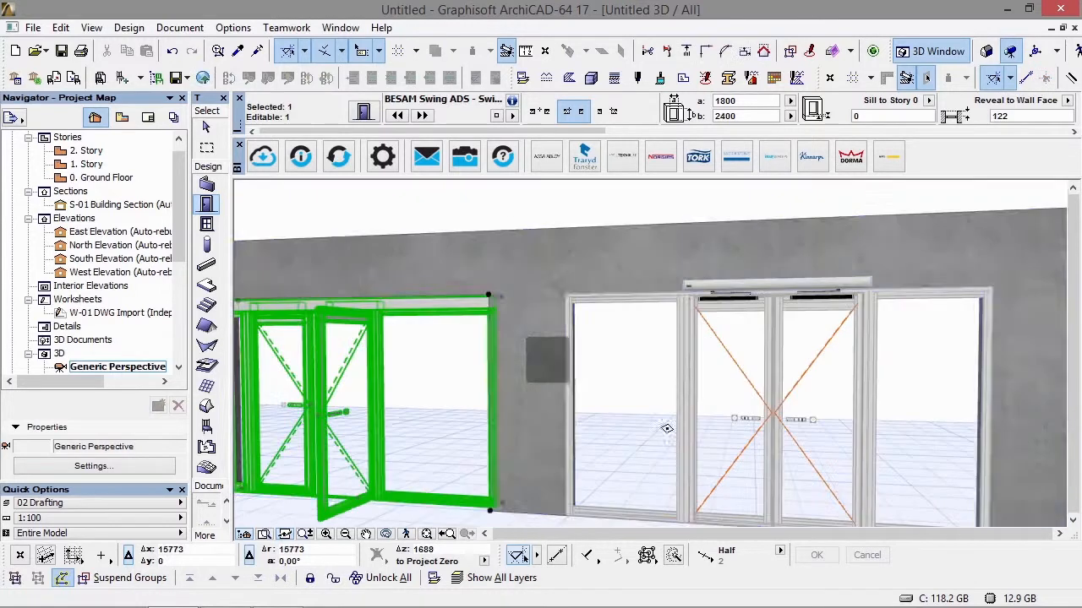
key(Escape)
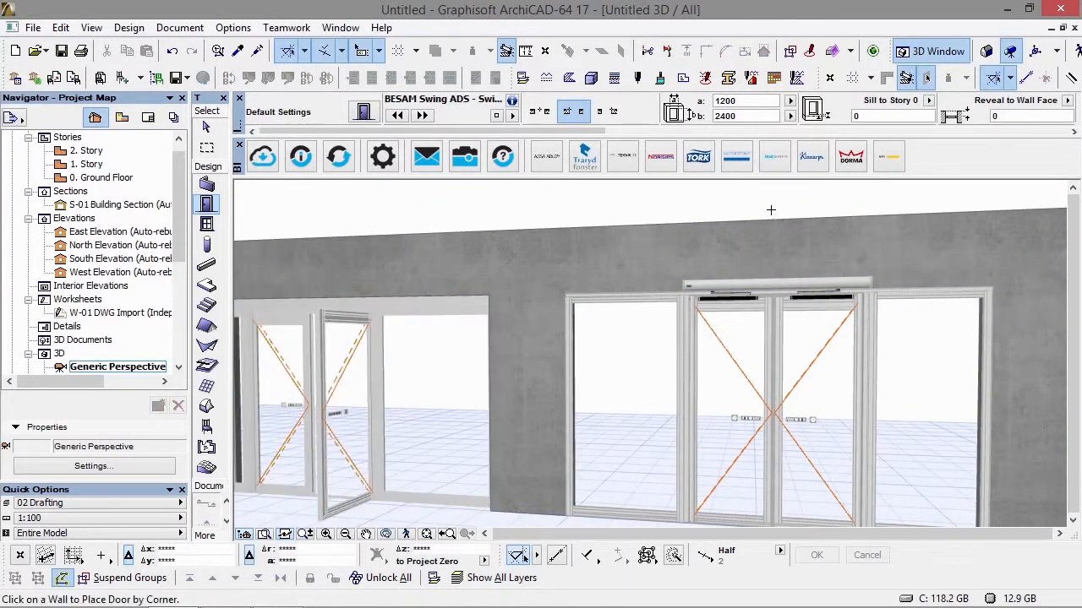
middle_drag(799, 404, 708, 393)
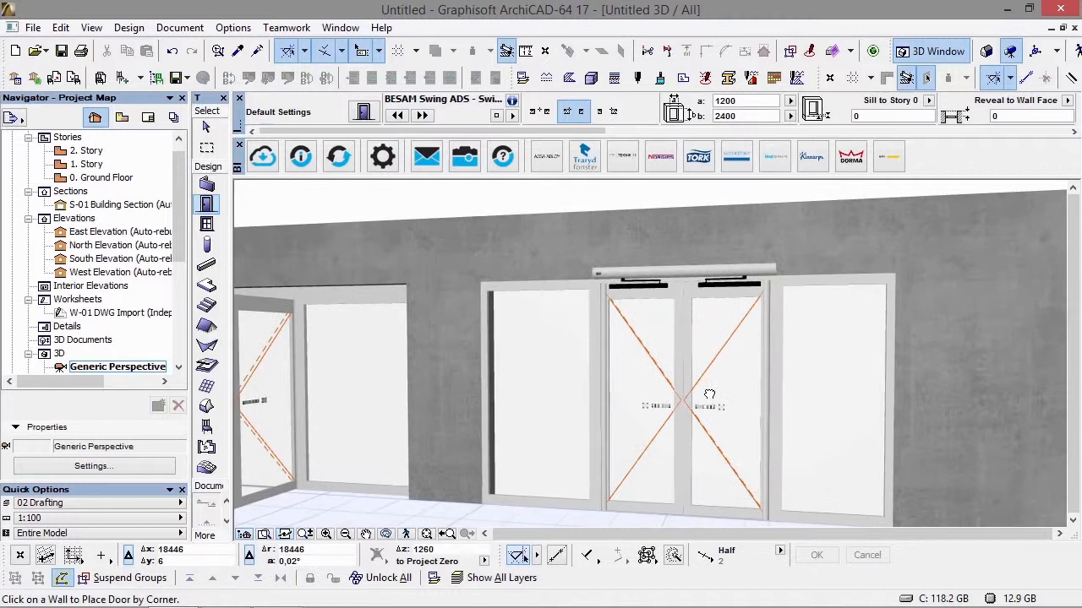
Open the BESAM Component (Besam) list among the project's component lists and review its article numbers and product names.
click(175, 177)
drag(175, 186, 169, 290)
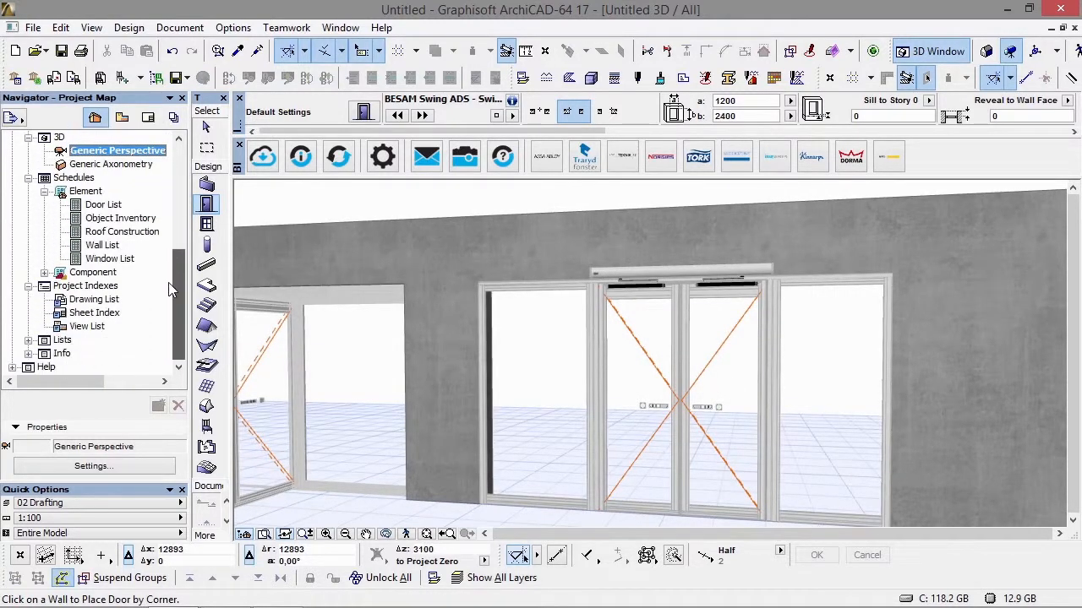
click(28, 339)
click(44, 355)
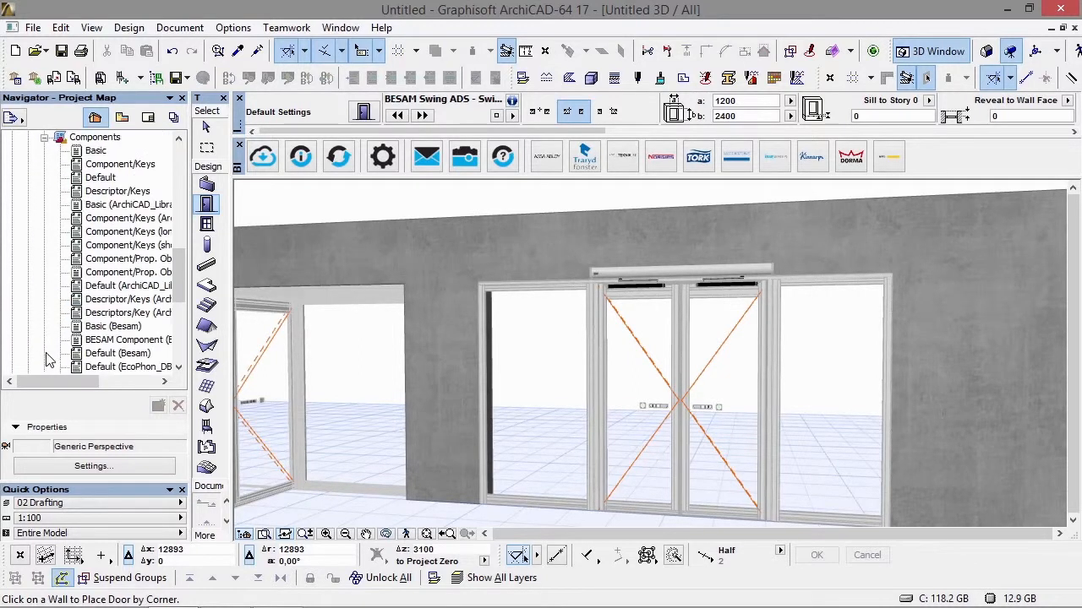
drag(180, 282, 182, 334)
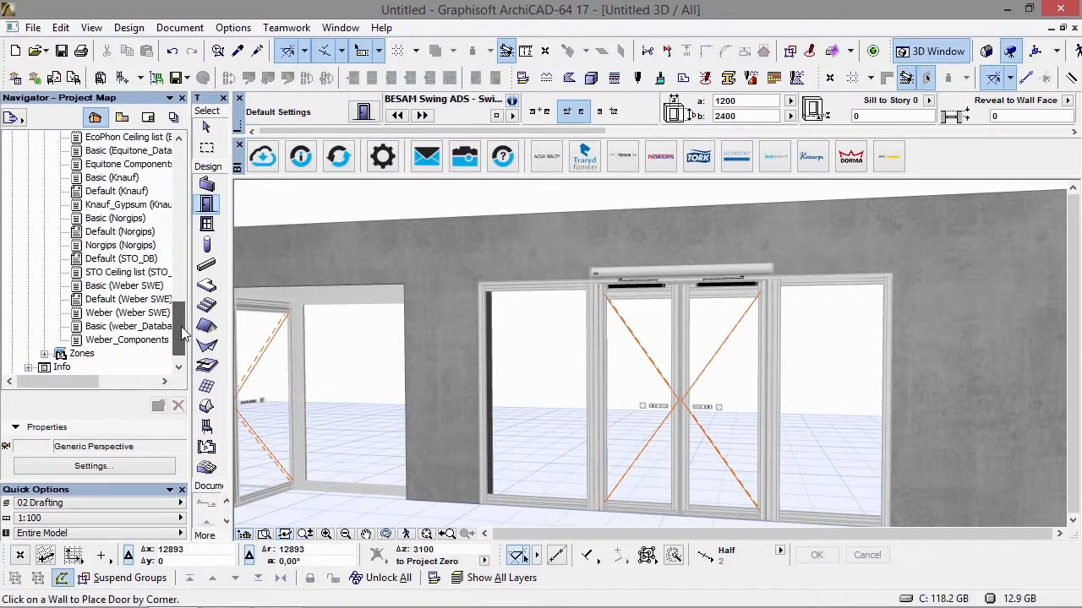
scroll(178, 335, up, 10)
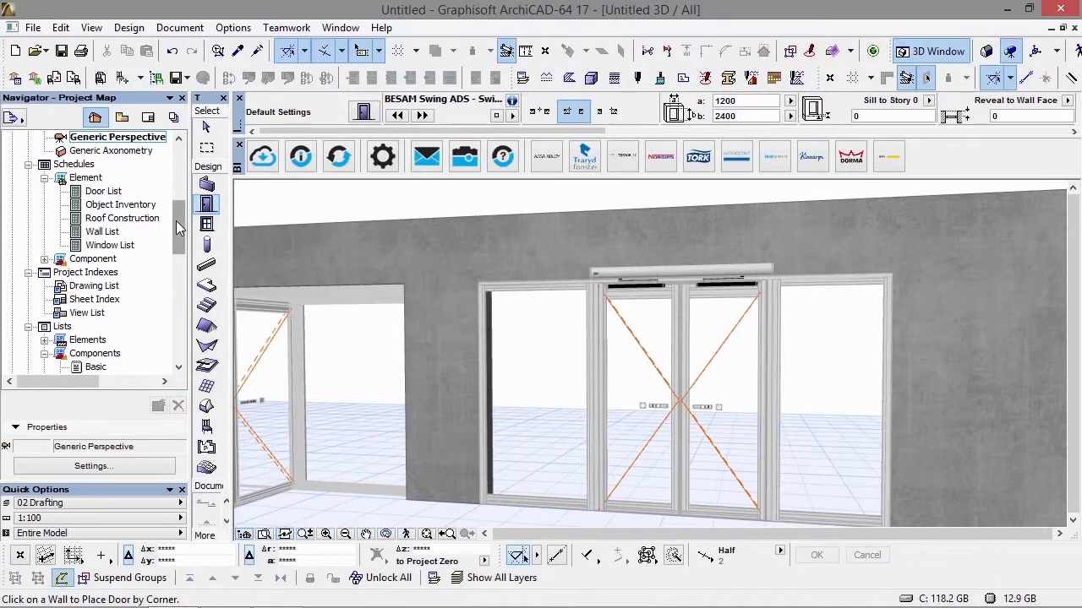
scroll(174, 241, down, 3)
drag(171, 253, 172, 282)
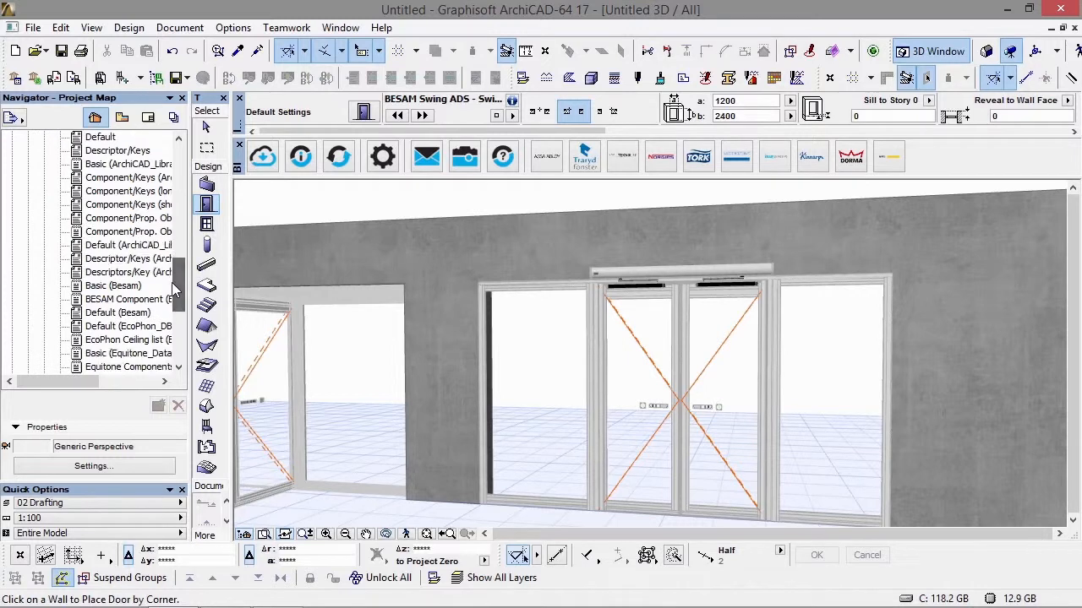
double_click(118, 303)
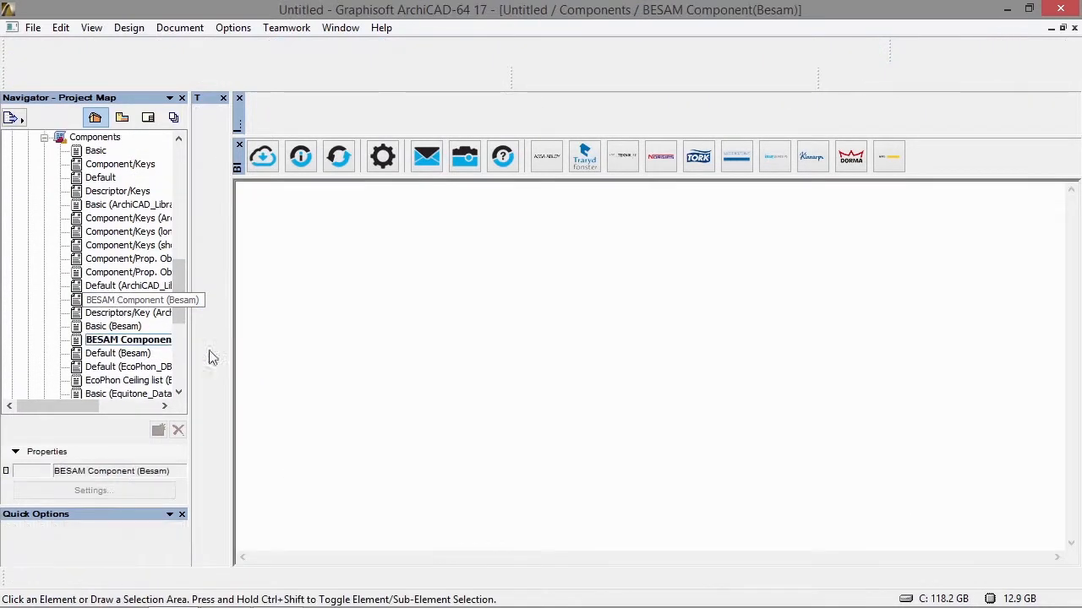
drag(388, 559, 555, 568)
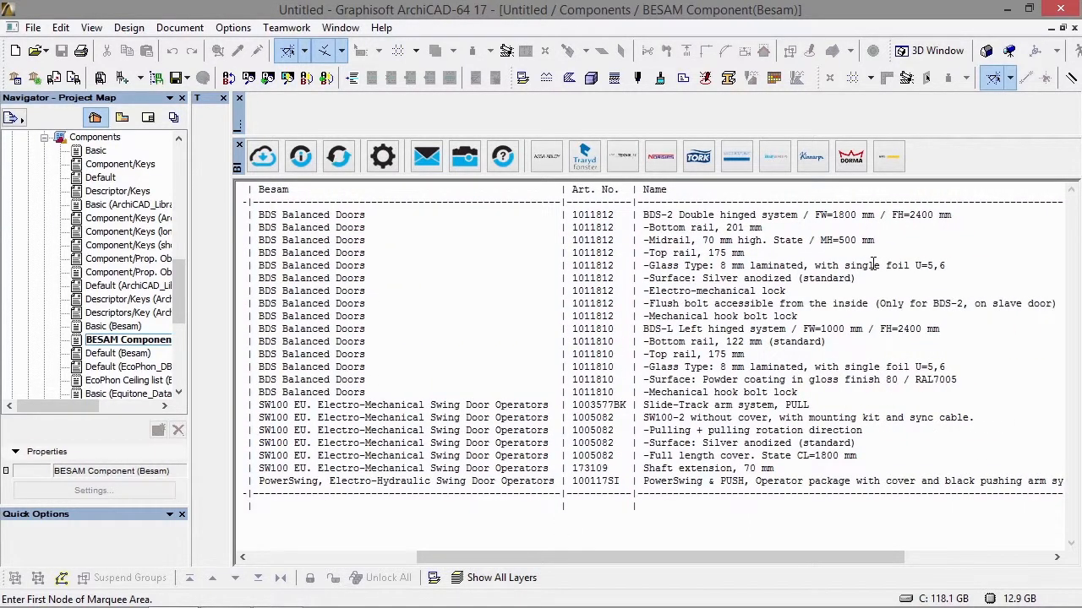
click(1074, 28)
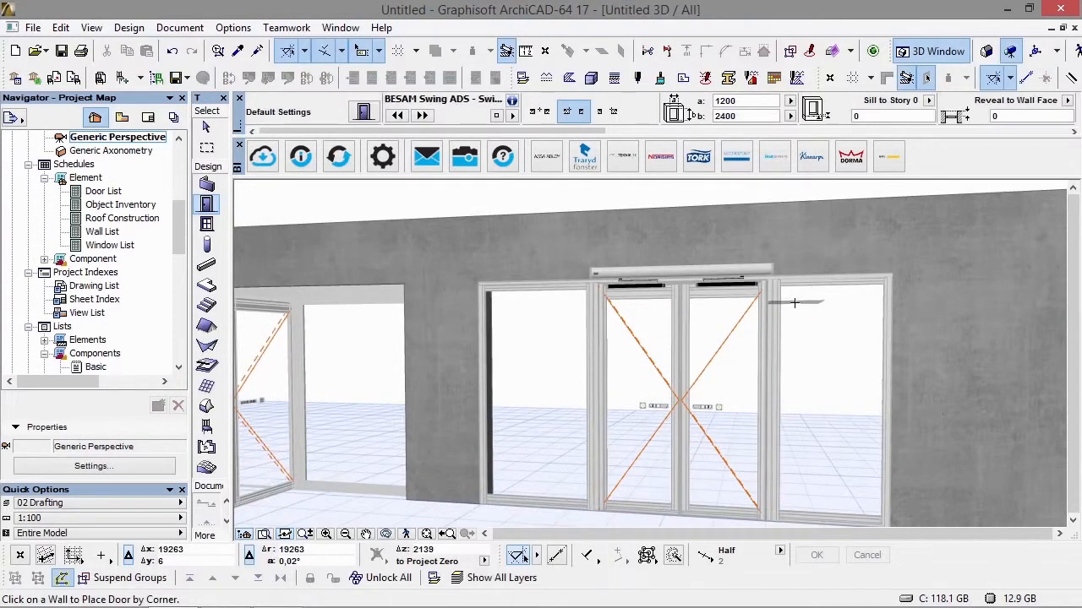
Return to the ground floor plan and inspect the two double doors in the wall.
key(F2)
scroll(651, 416, up, 2)
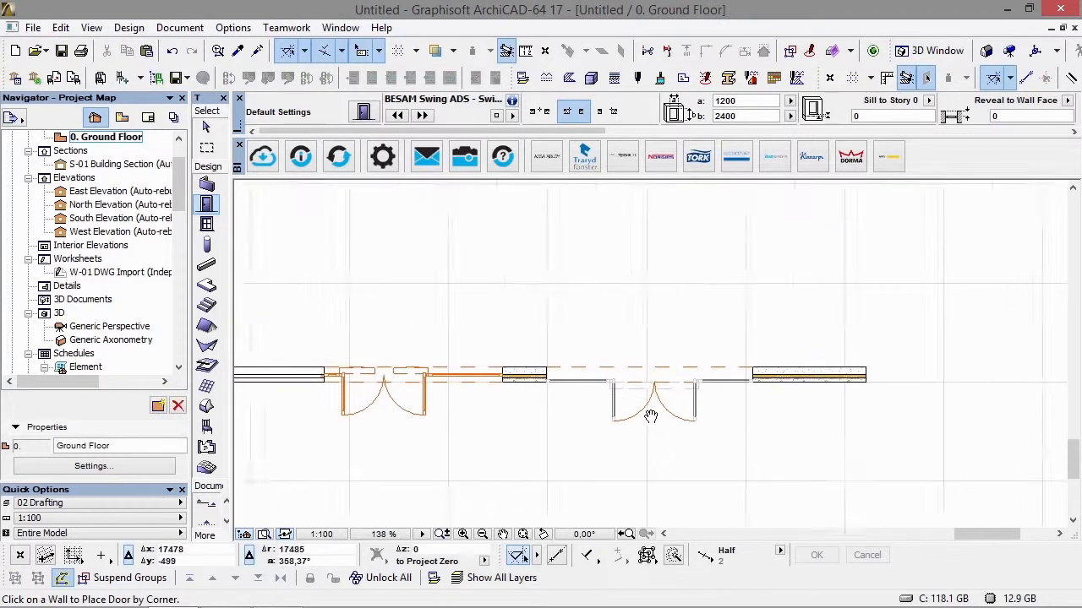
middle_drag(651, 416, 699, 428)
Open the ASSA ABLOY product catalogue in BIMobject and browse its Besam sliding and swing door systems.
click(547, 159)
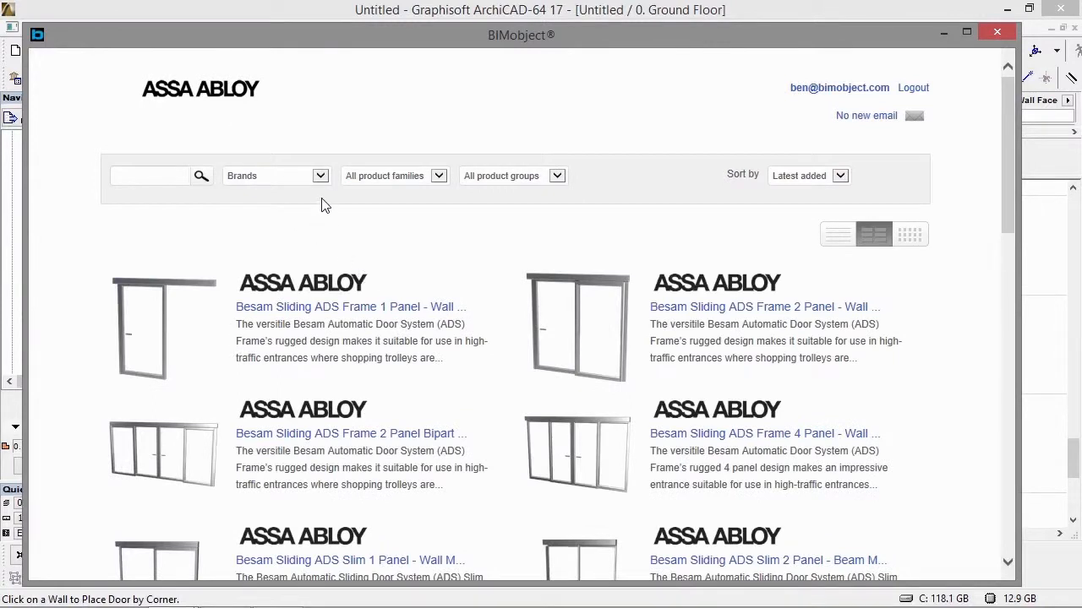
scroll(455, 288, down, 5)
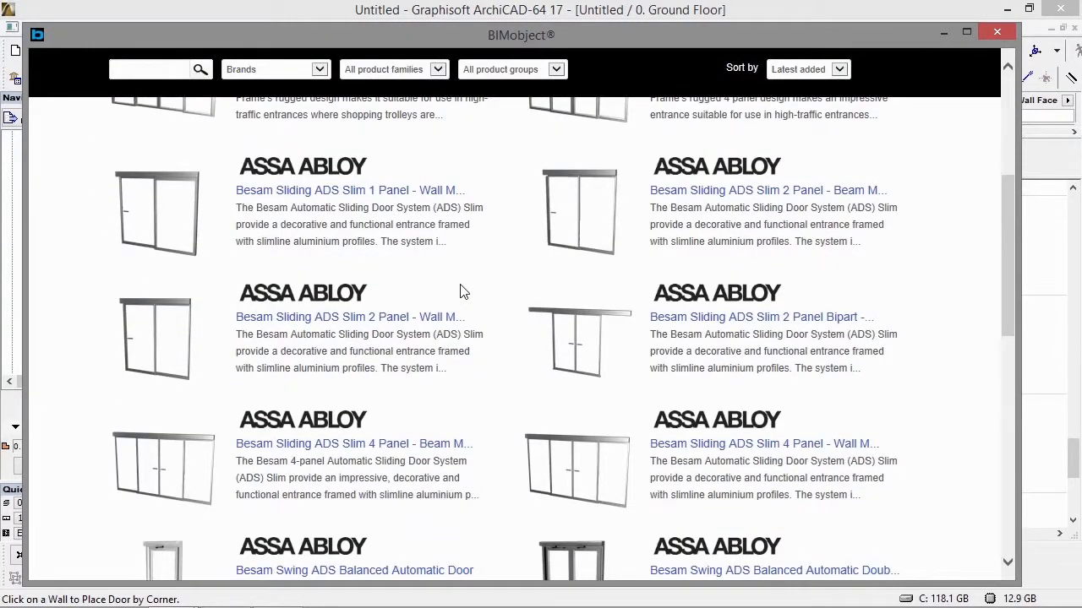
scroll(463, 297, down, 5)
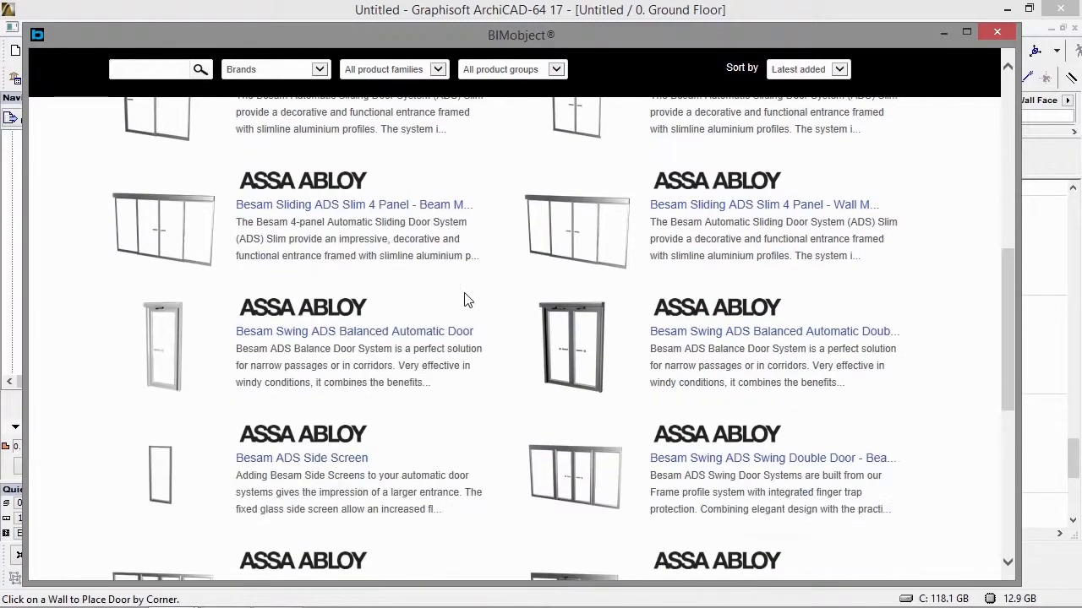